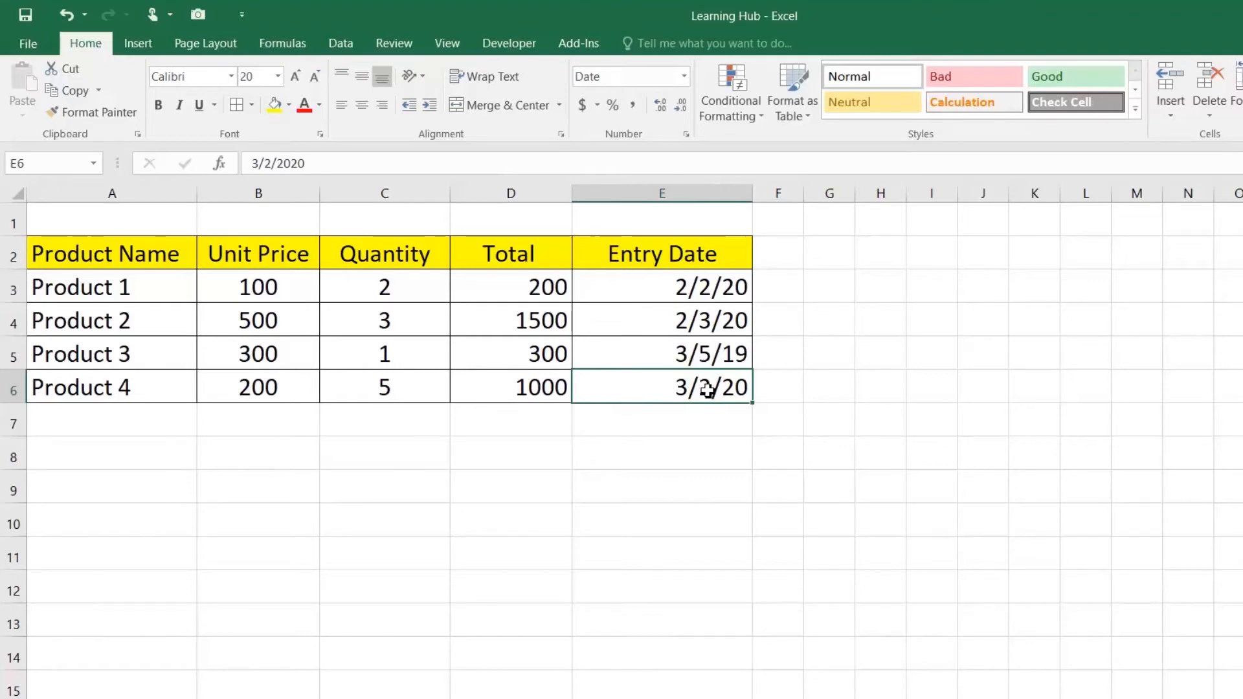
right_click(707, 390)
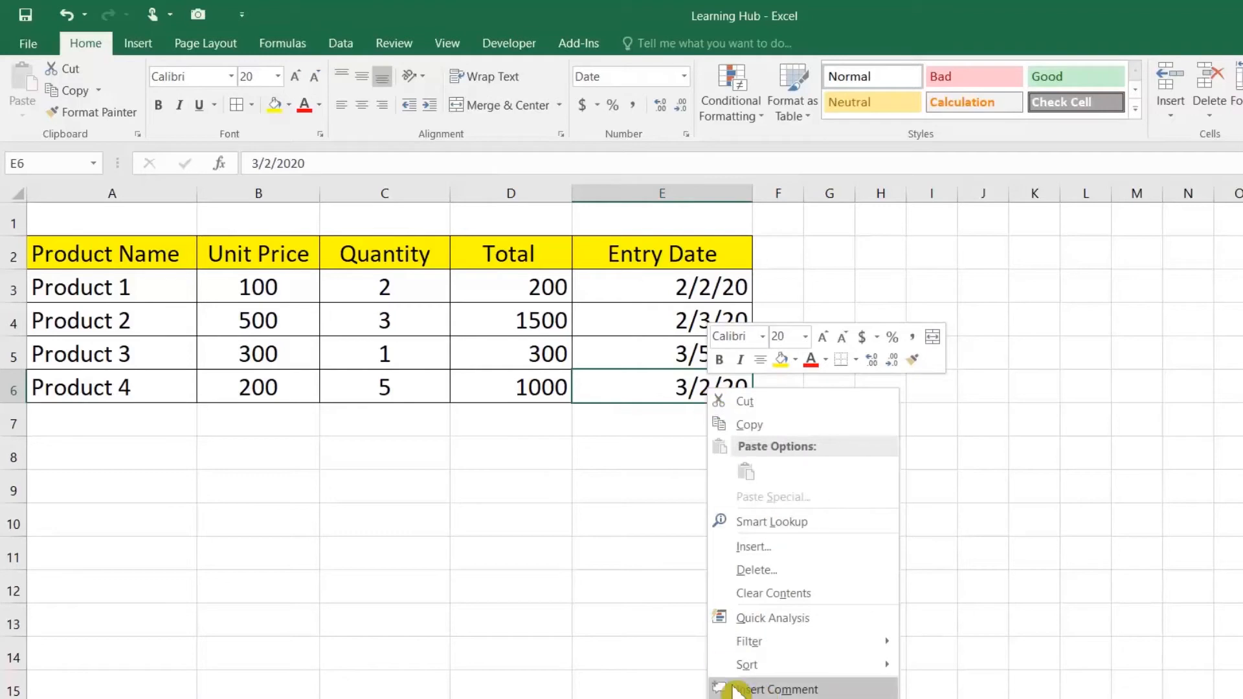
click(625, 394)
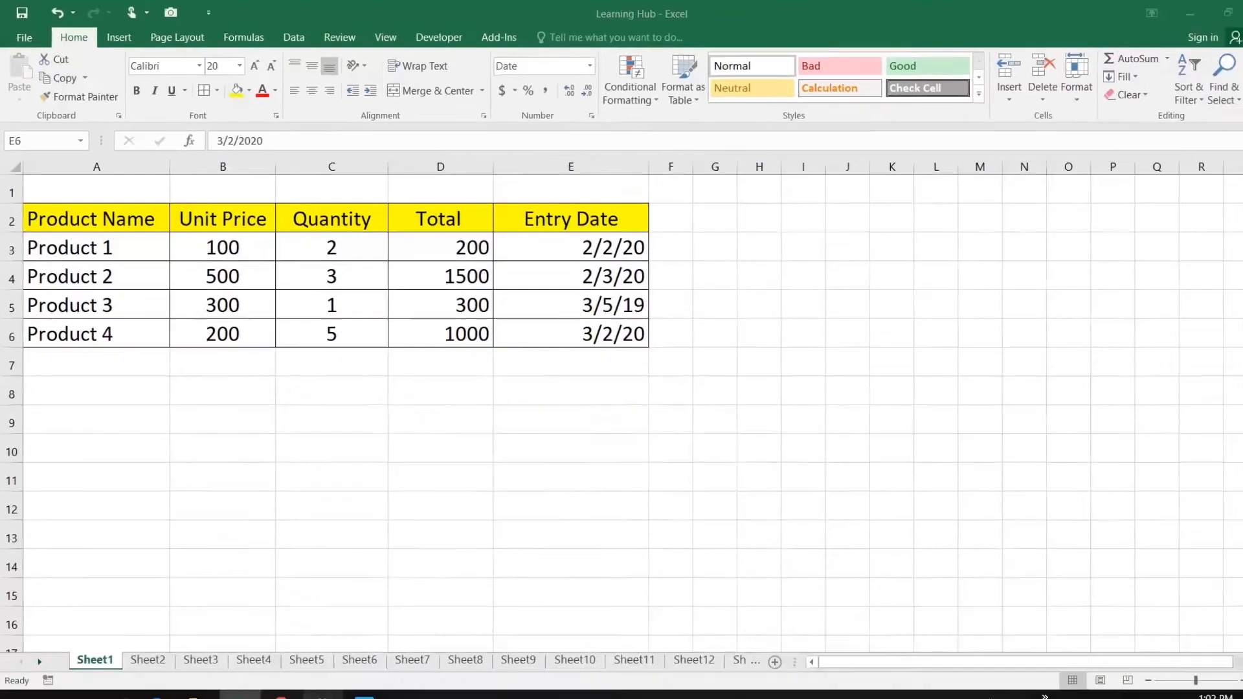
Switch to Windows Settings and open the additional format settings for the Region under Time & Language.
click(311, 682)
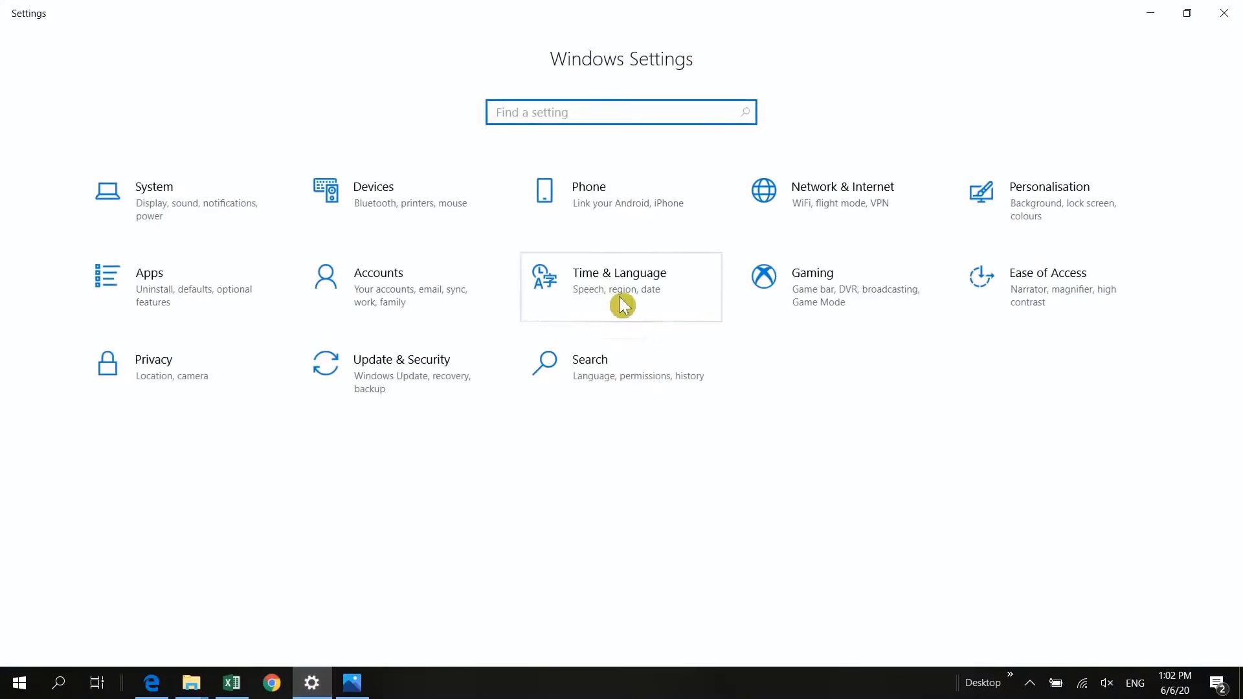
click(623, 304)
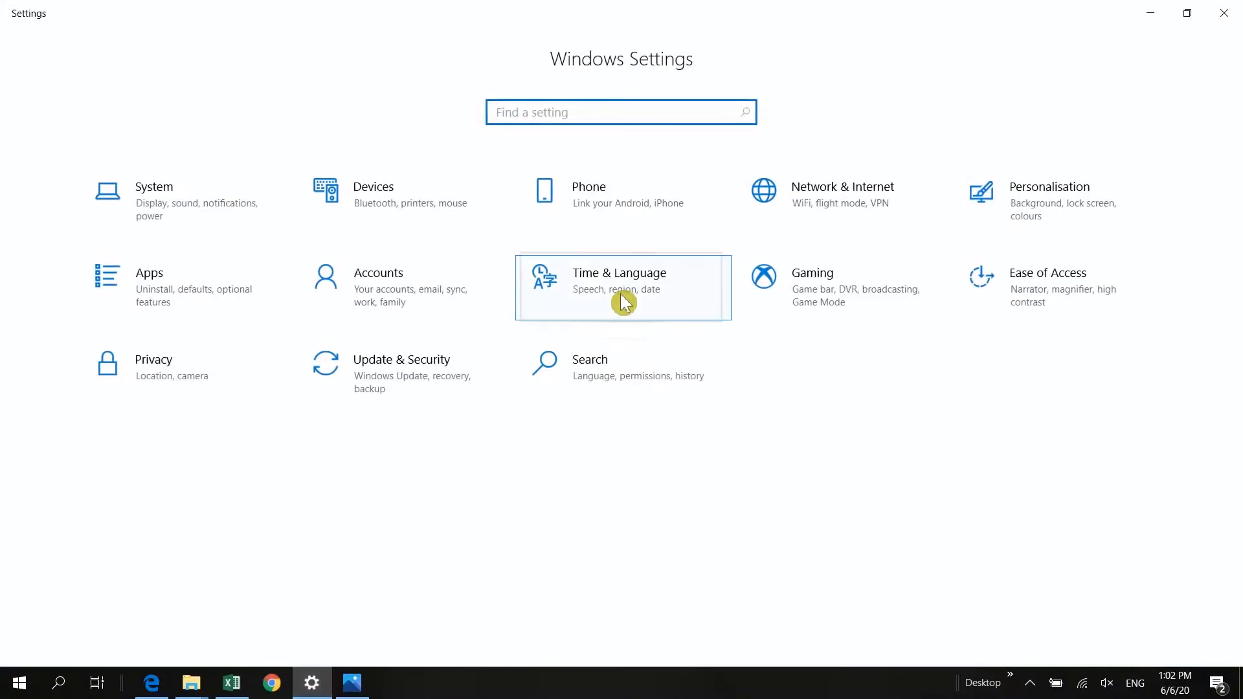
click(1053, 121)
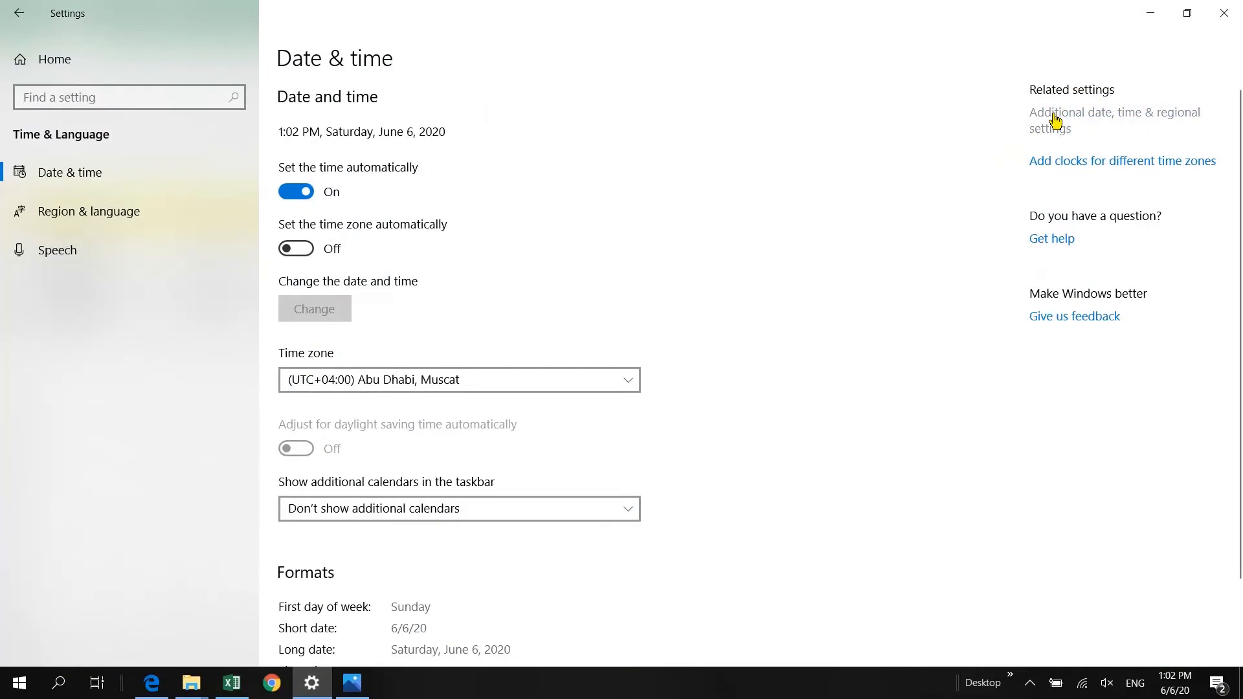
click(531, 241)
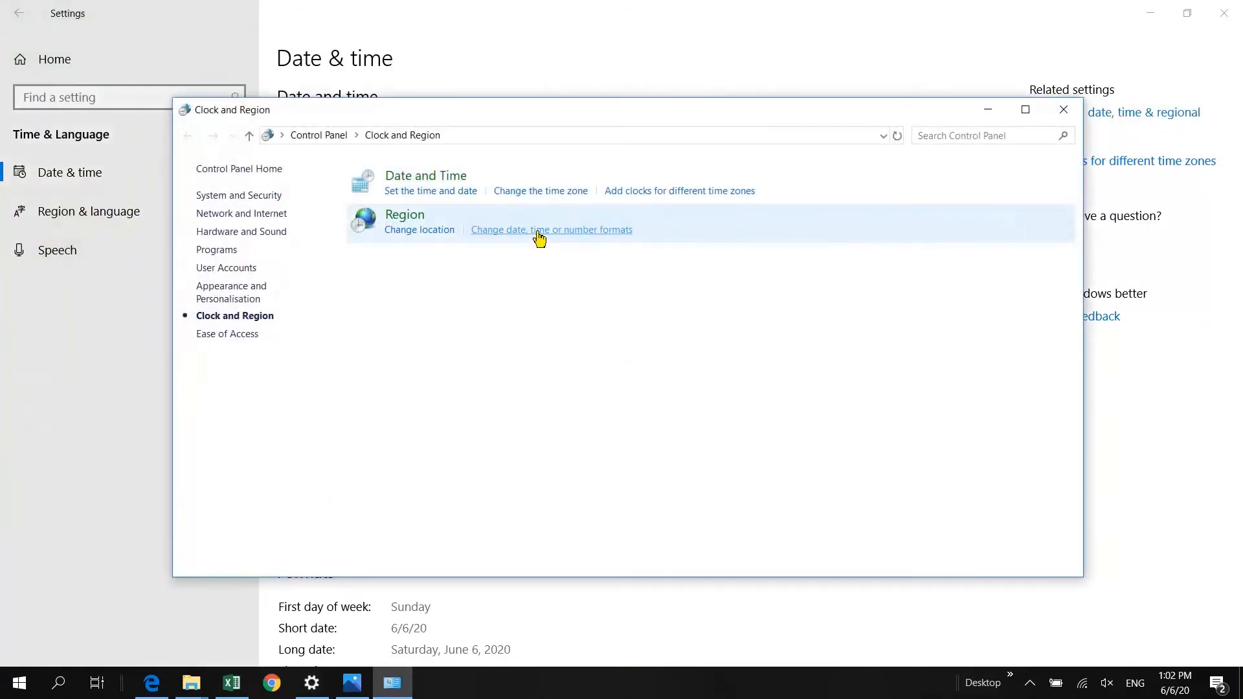
click(324, 472)
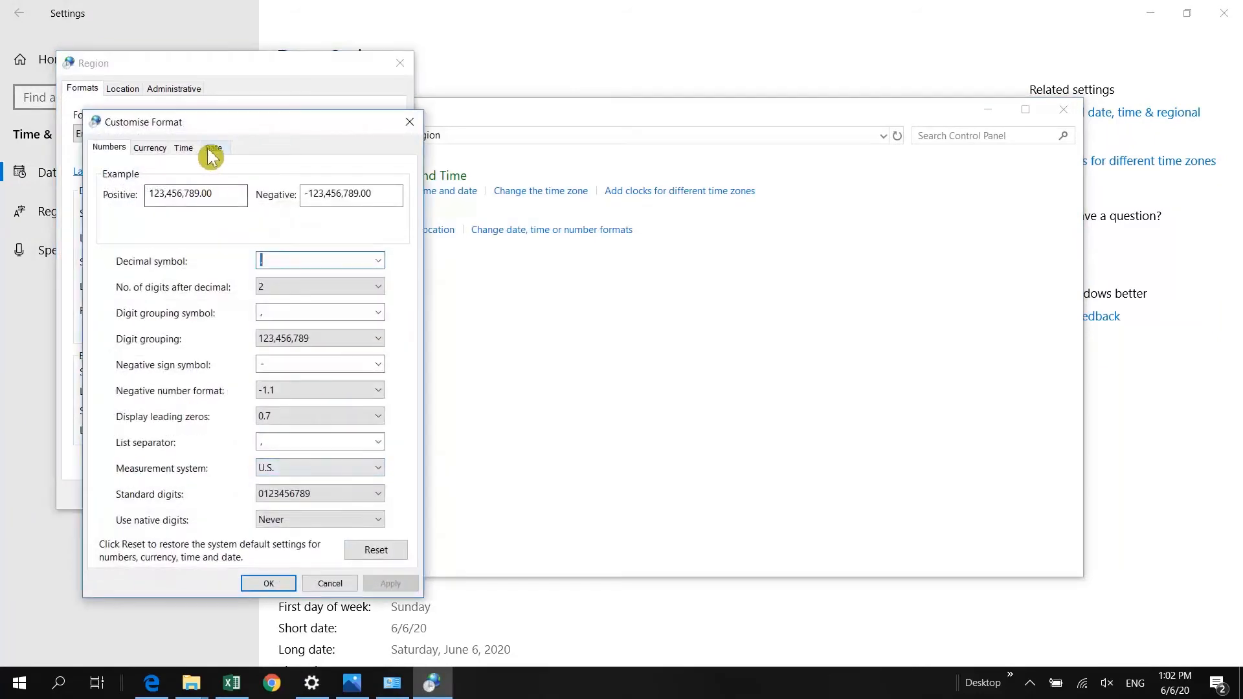
Set the system short date format to DD-MM-YYYY, apply it, and close the region and settings windows.
click(207, 150)
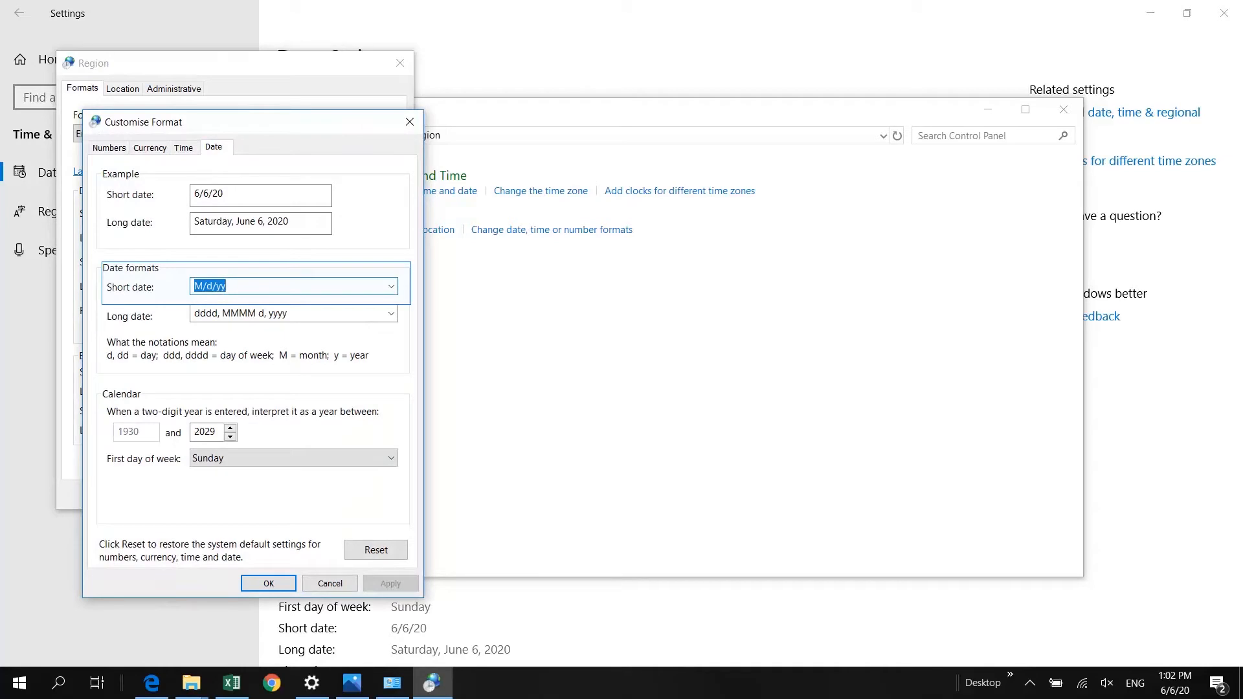
text(DD-MM-YYYY)
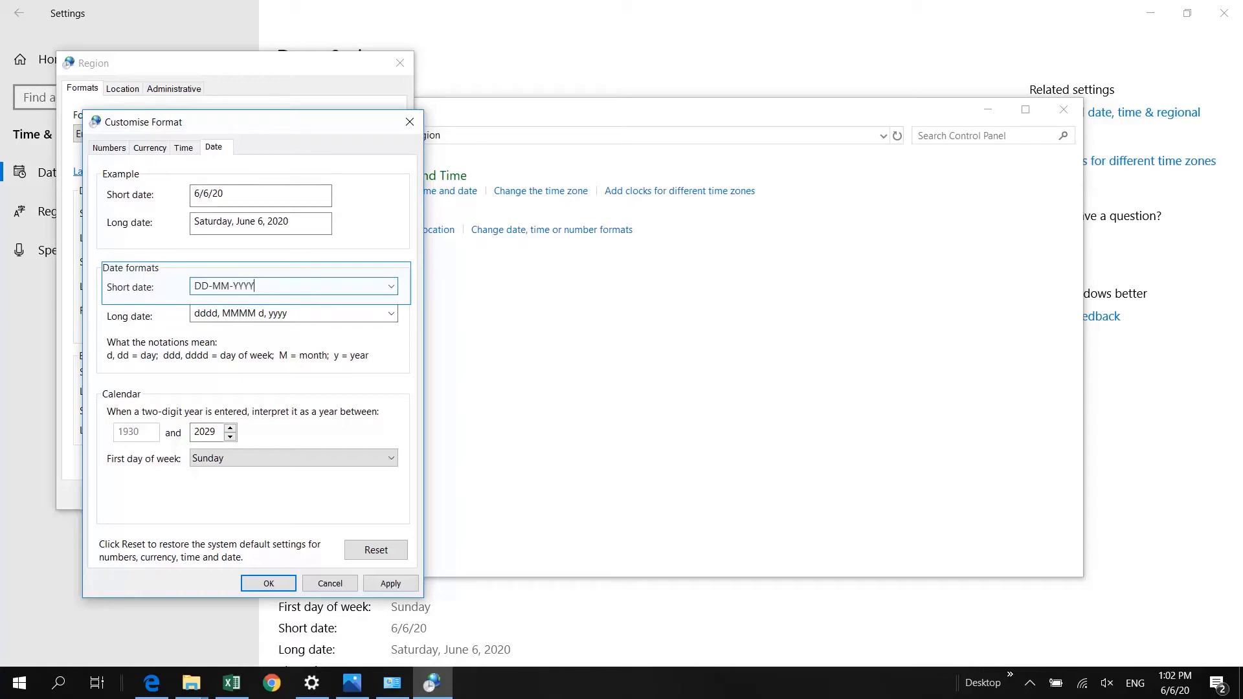
click(390, 583)
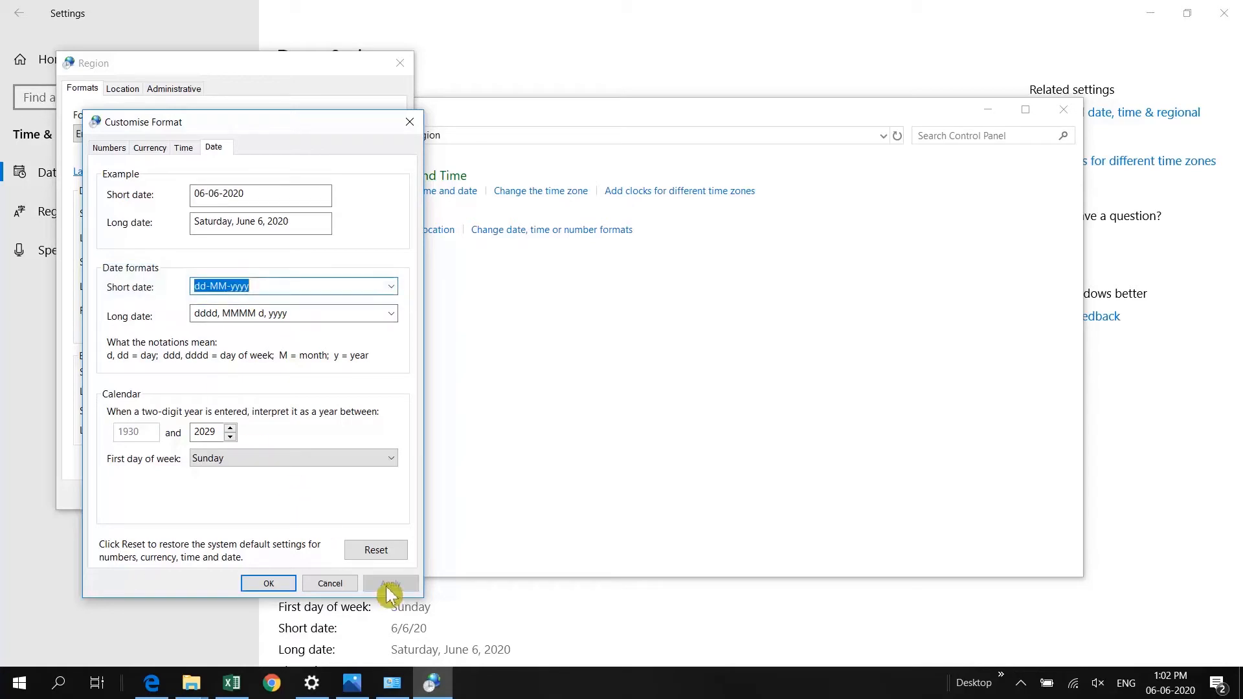
click(259, 586)
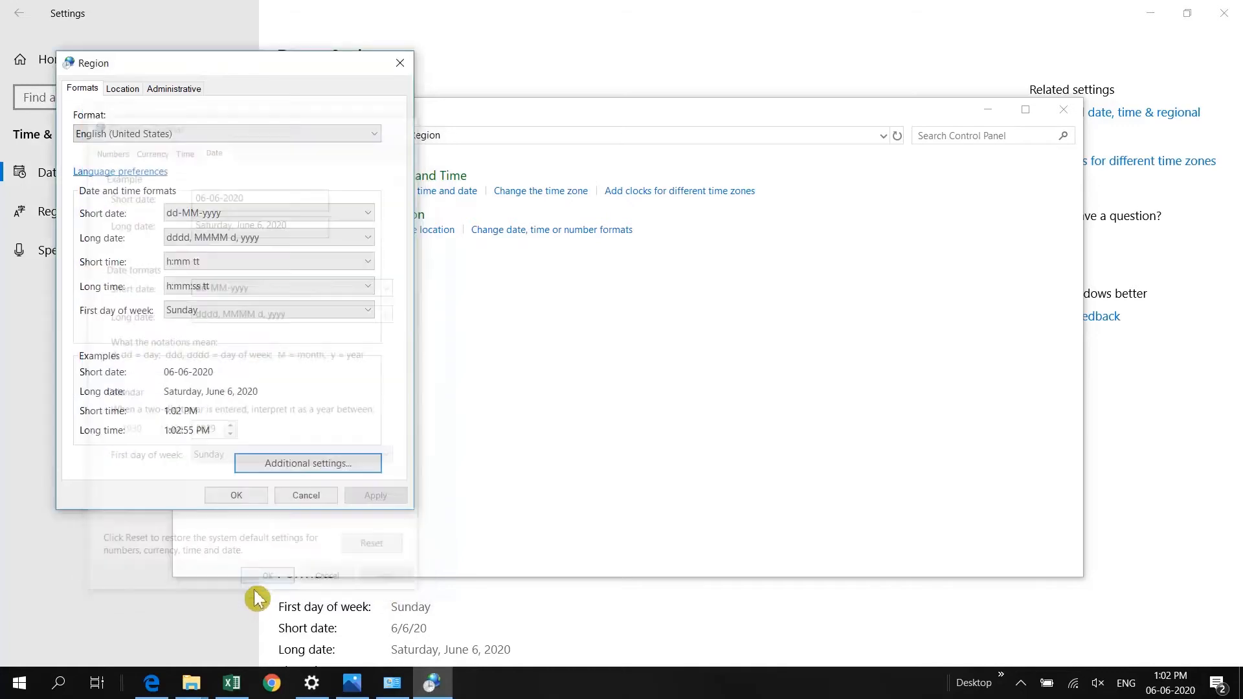
click(257, 499)
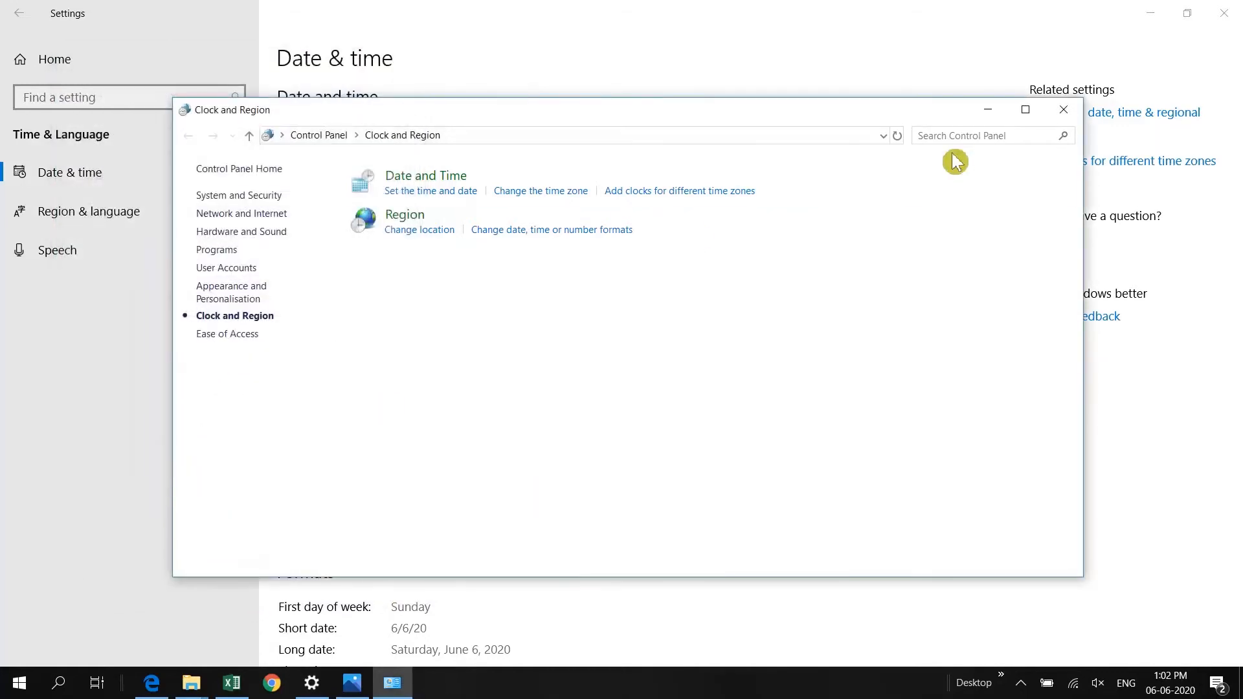
click(1064, 110)
click(1215, 14)
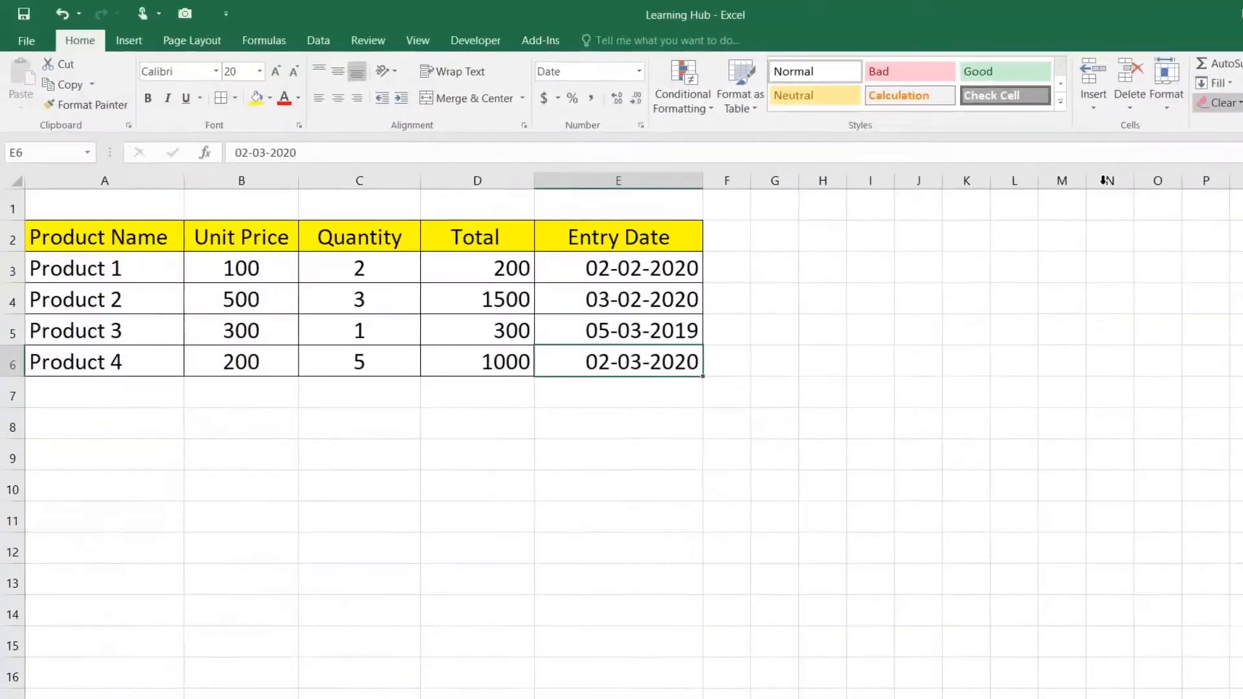
Enter the date 01/JAN/2019 in cell E8 to test the new date format.
drag(745, 312, 748, 389)
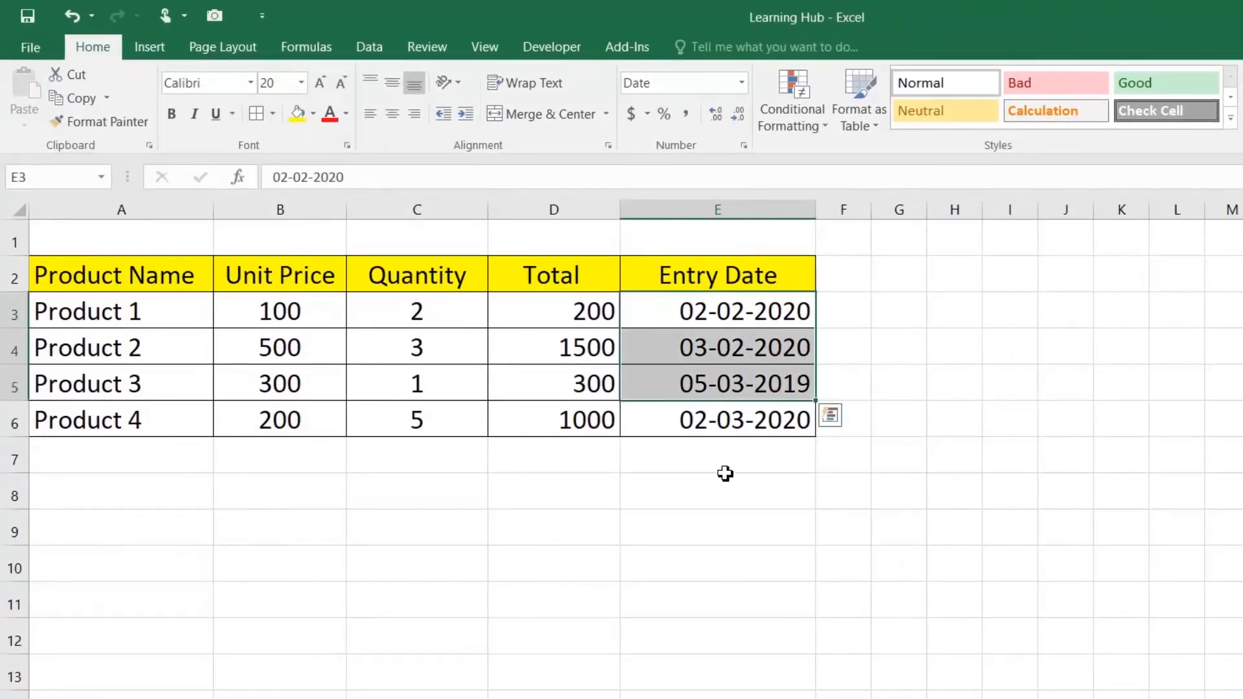
click(745, 503)
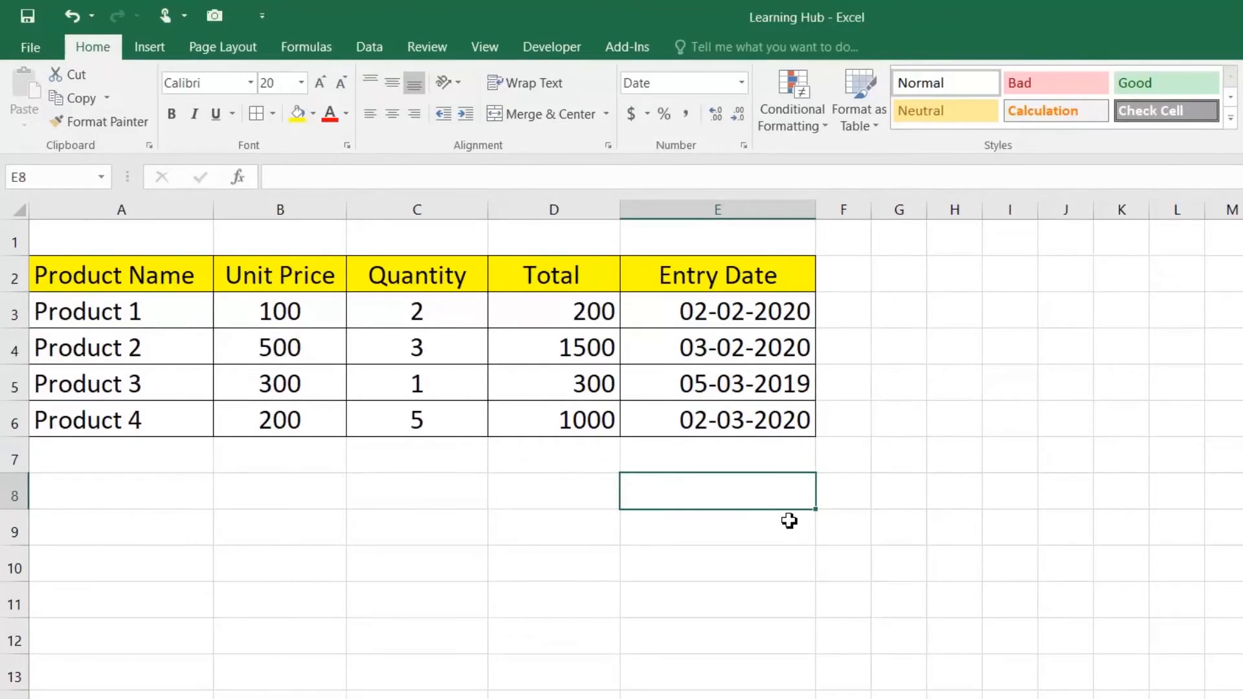
text(01/JAN)
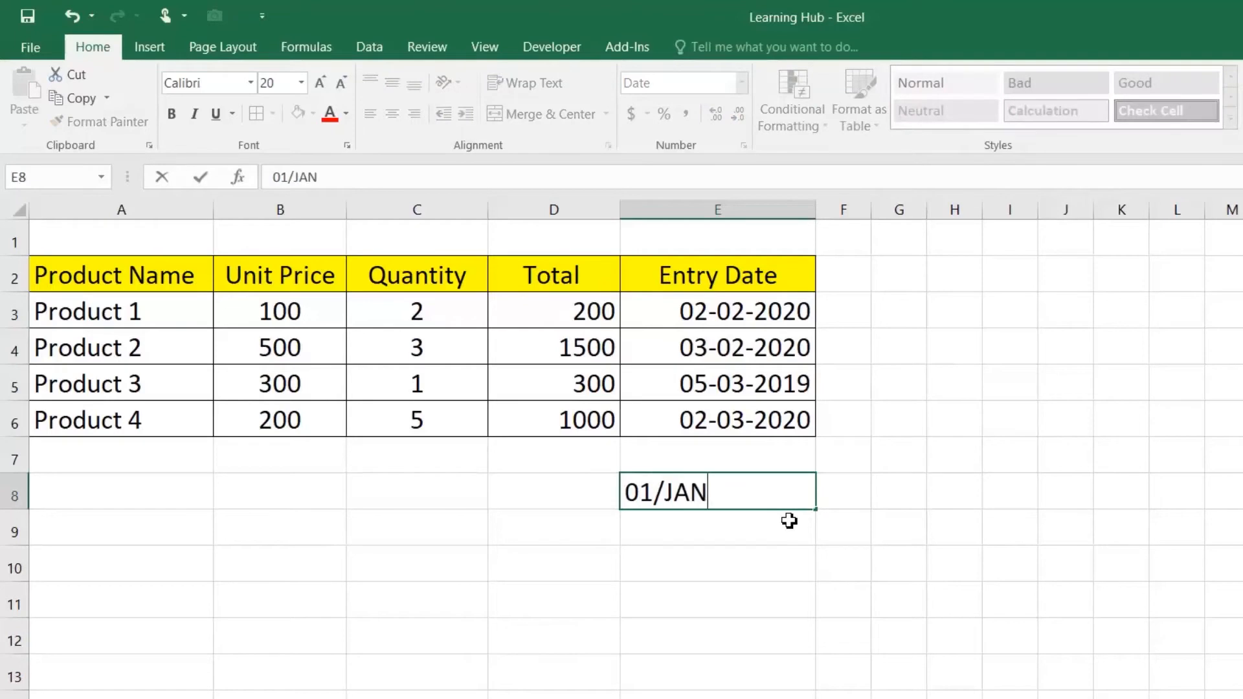
text(/2019)
key(Return)
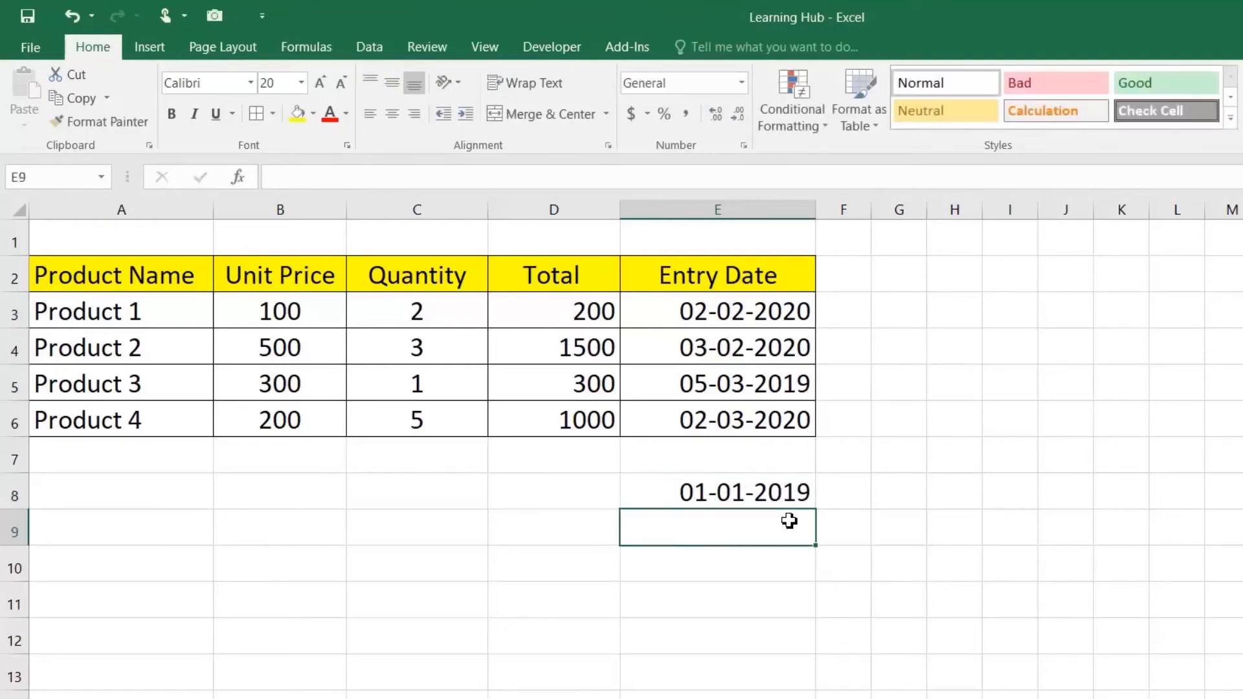
click(703, 492)
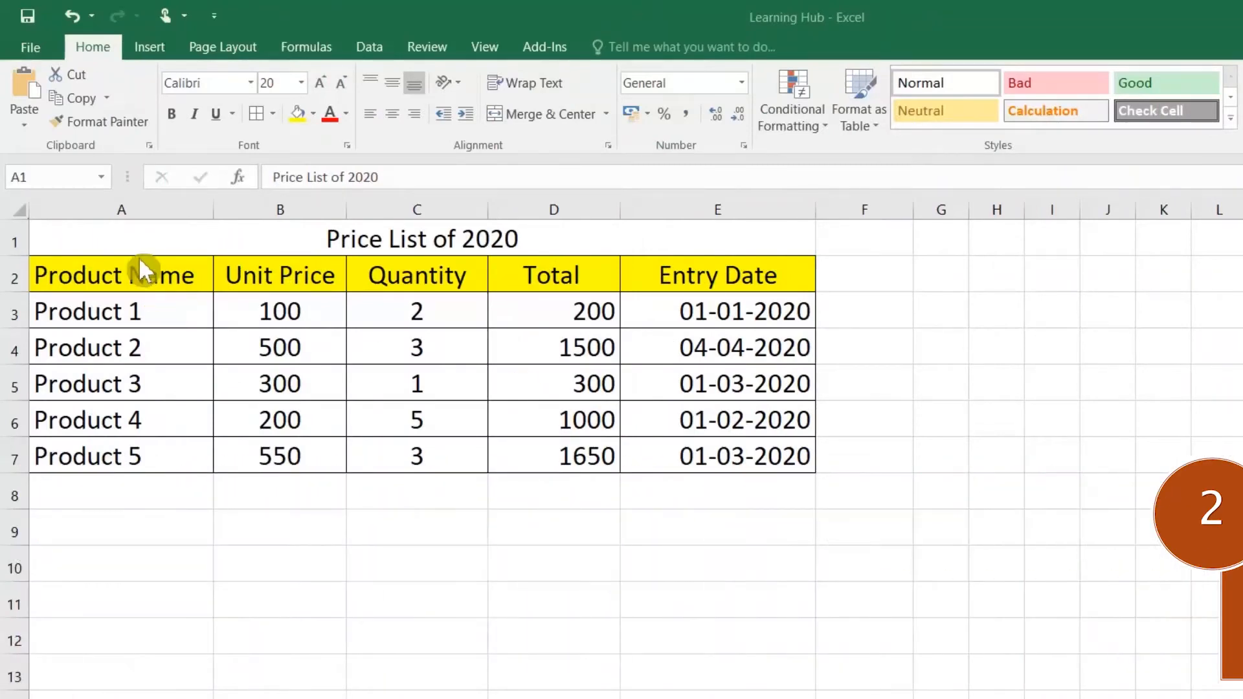
Convert the price list range A2:E7 into a table with headers.
mouse_move(145, 285)
mouse_down()
mouse_move(388, 382)
mouse_move(644, 430)
mouse_move(658, 455)
mouse_up()
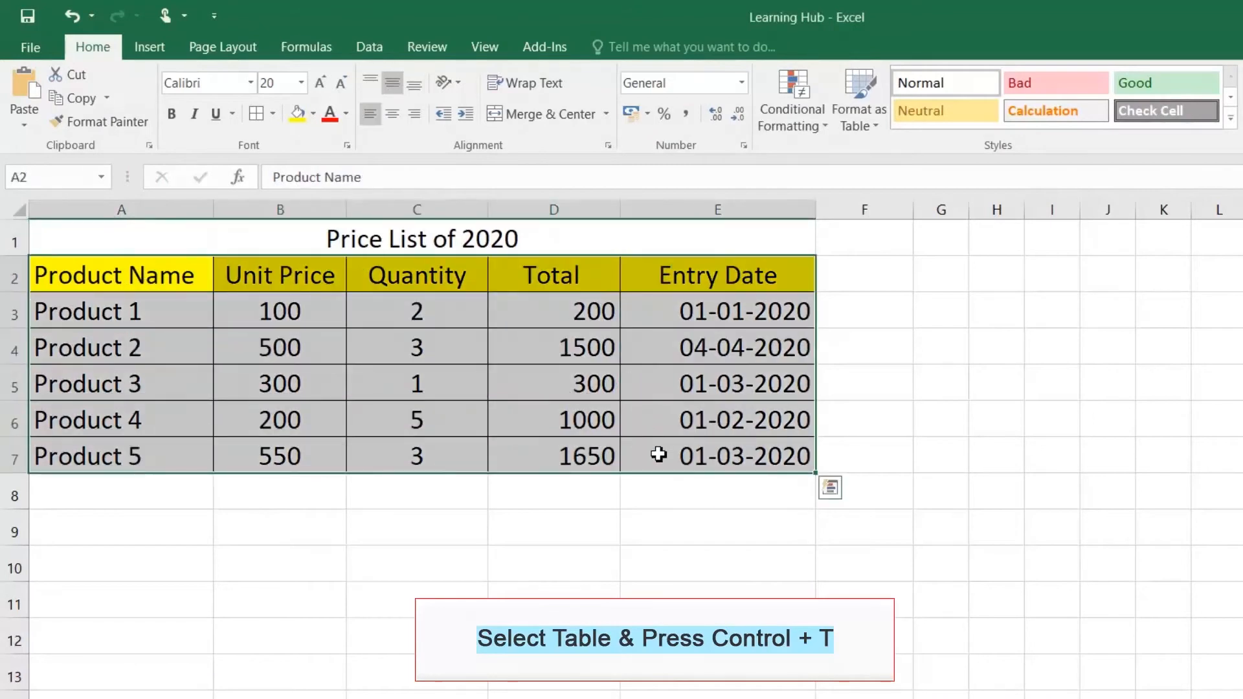
key(ctrl+t)
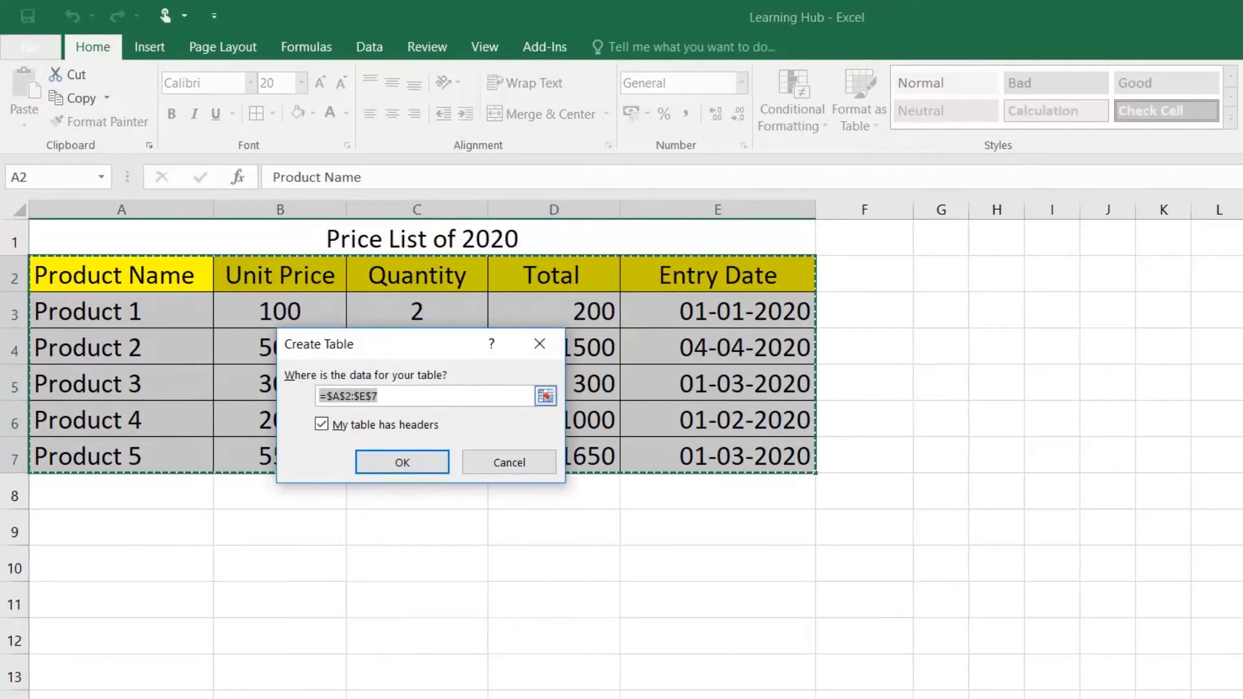
click(418, 467)
click(323, 408)
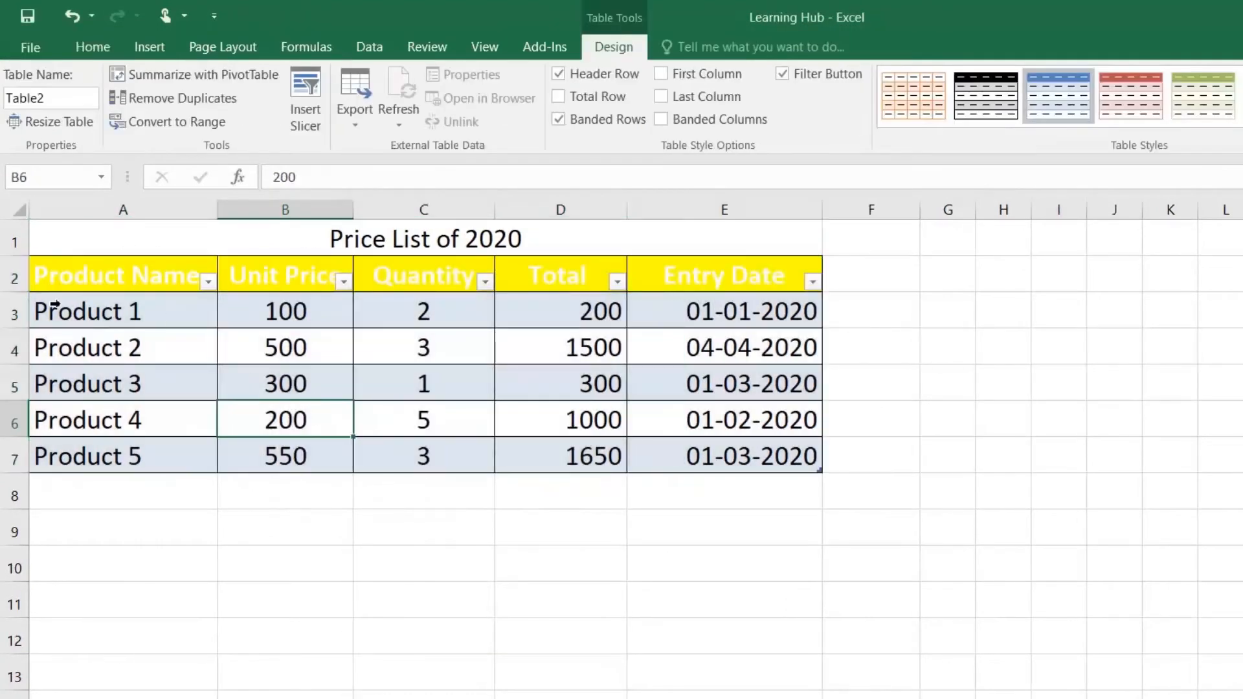
Change the font colour of the table's header row to red.
drag(89, 281, 655, 269)
click(93, 46)
click(332, 123)
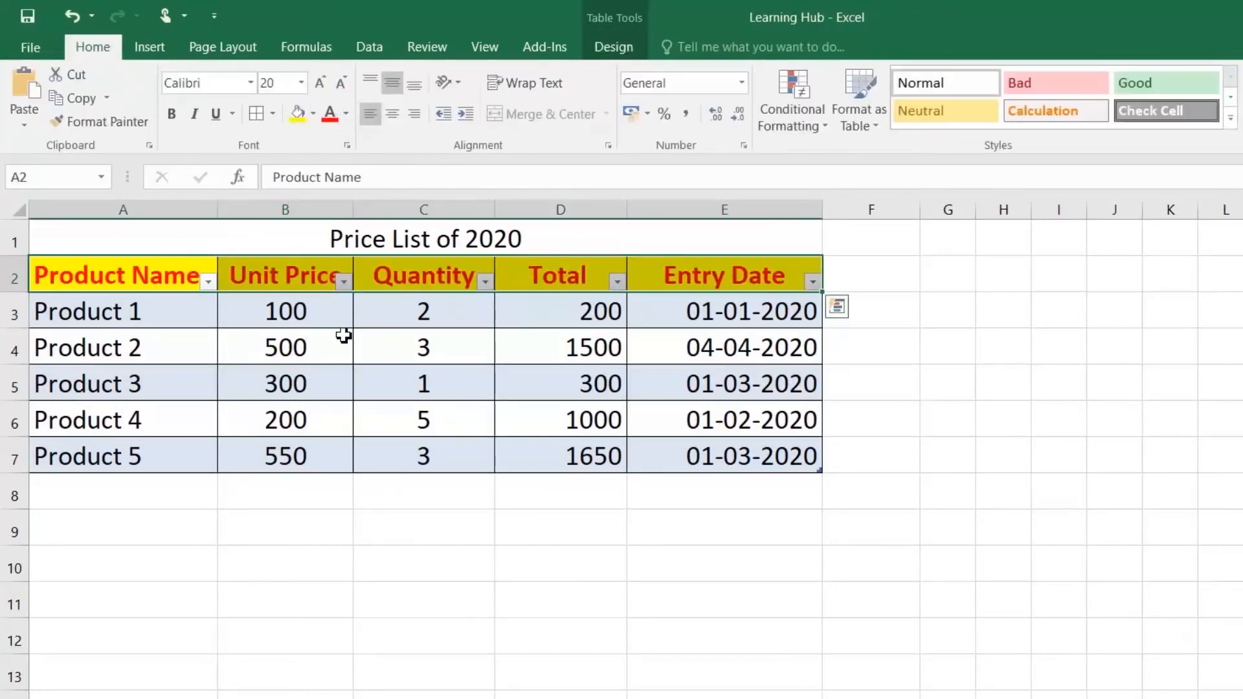
click(333, 343)
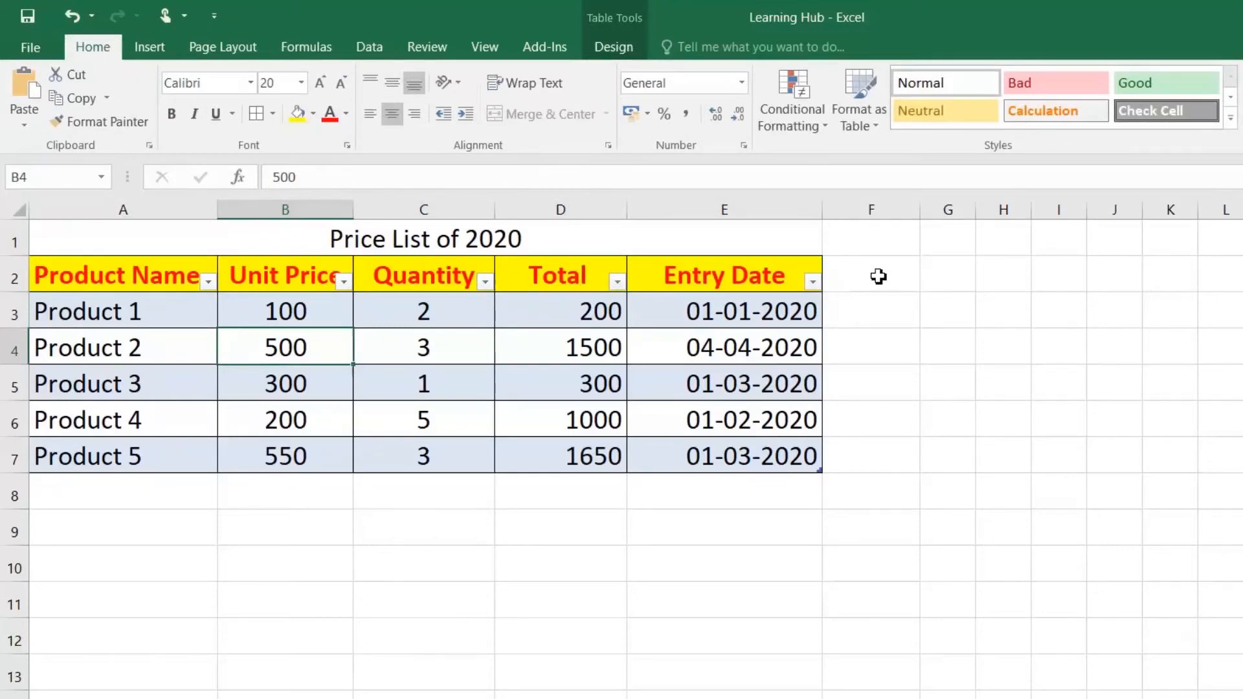
click(878, 316)
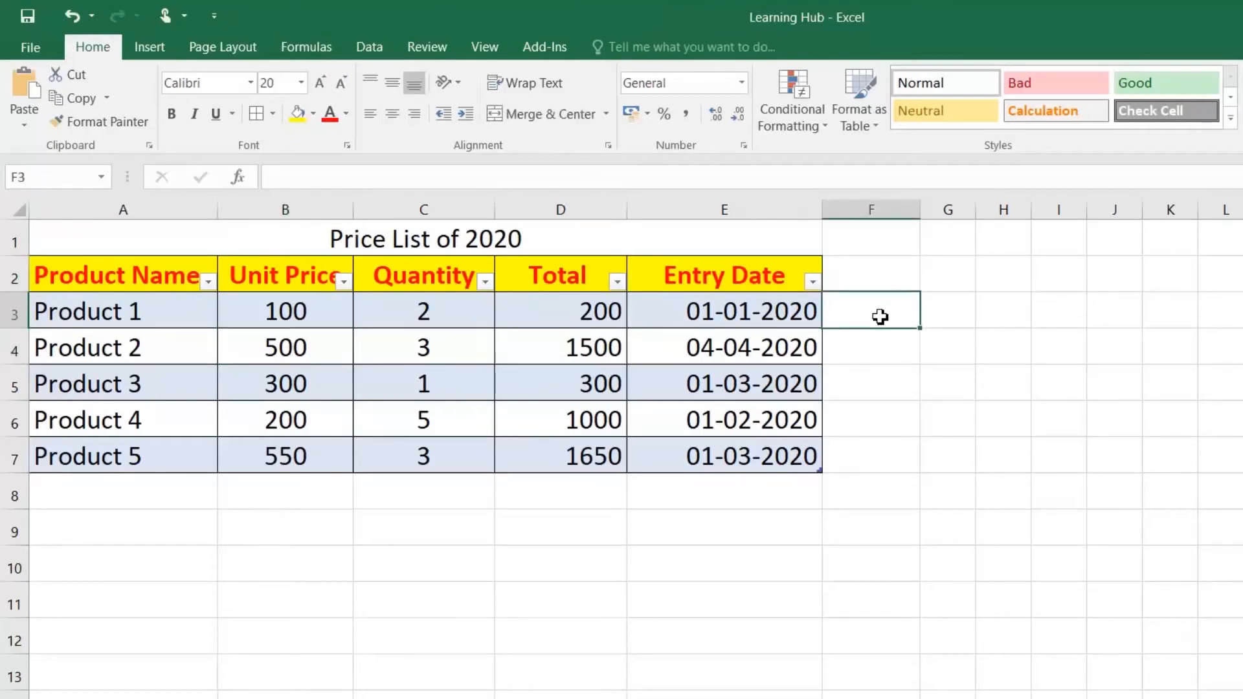
Add Product 6 with a unit price of 400 in the row directly below the table.
double_click(103, 493)
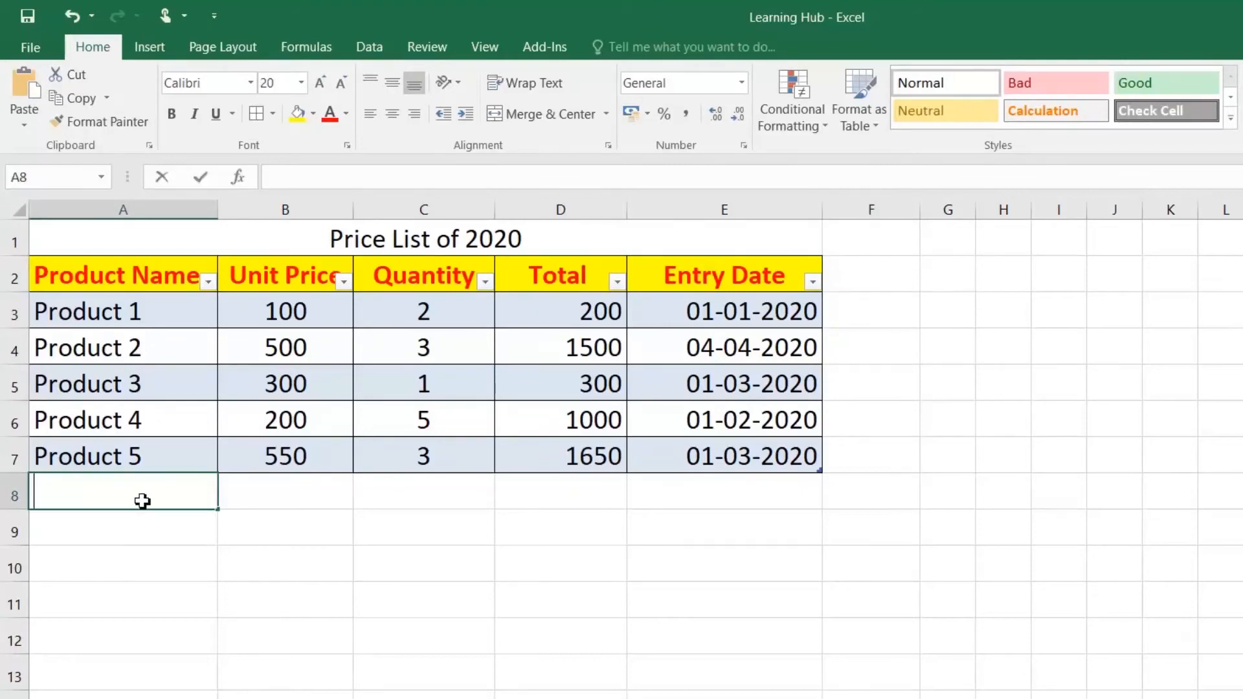
text(Product )
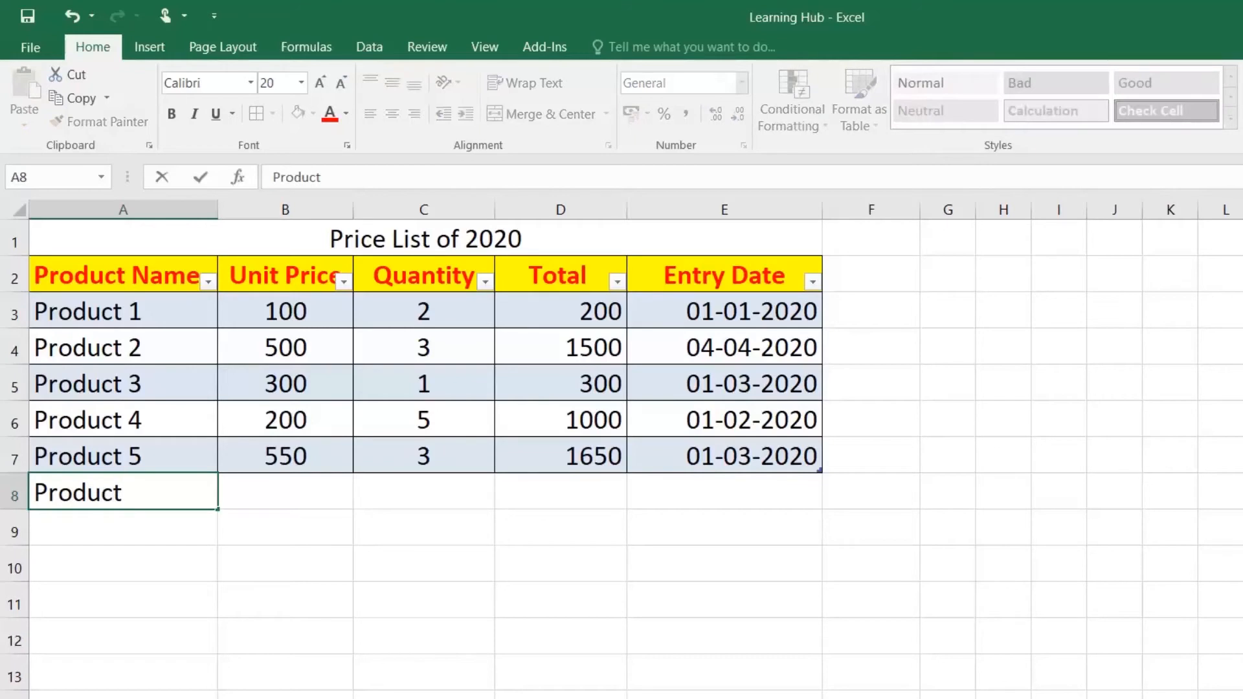
text(6)
key(Return)
key(Up)
key(Right)
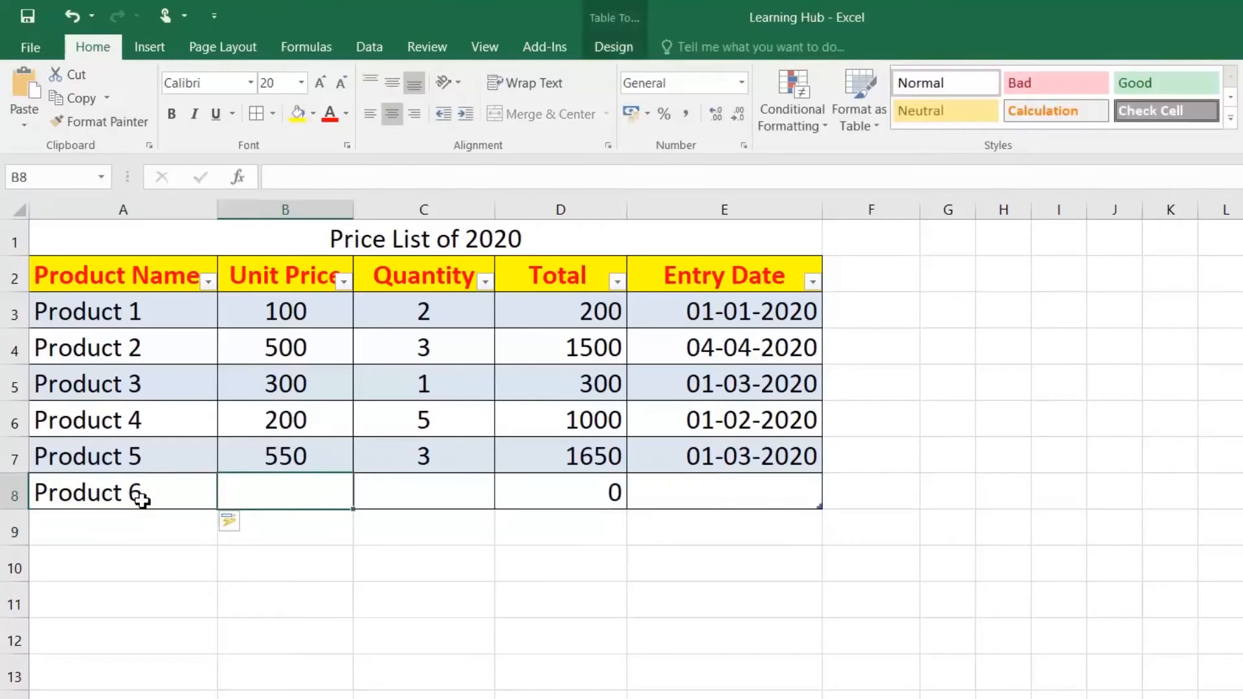
text(400)
key(Return)
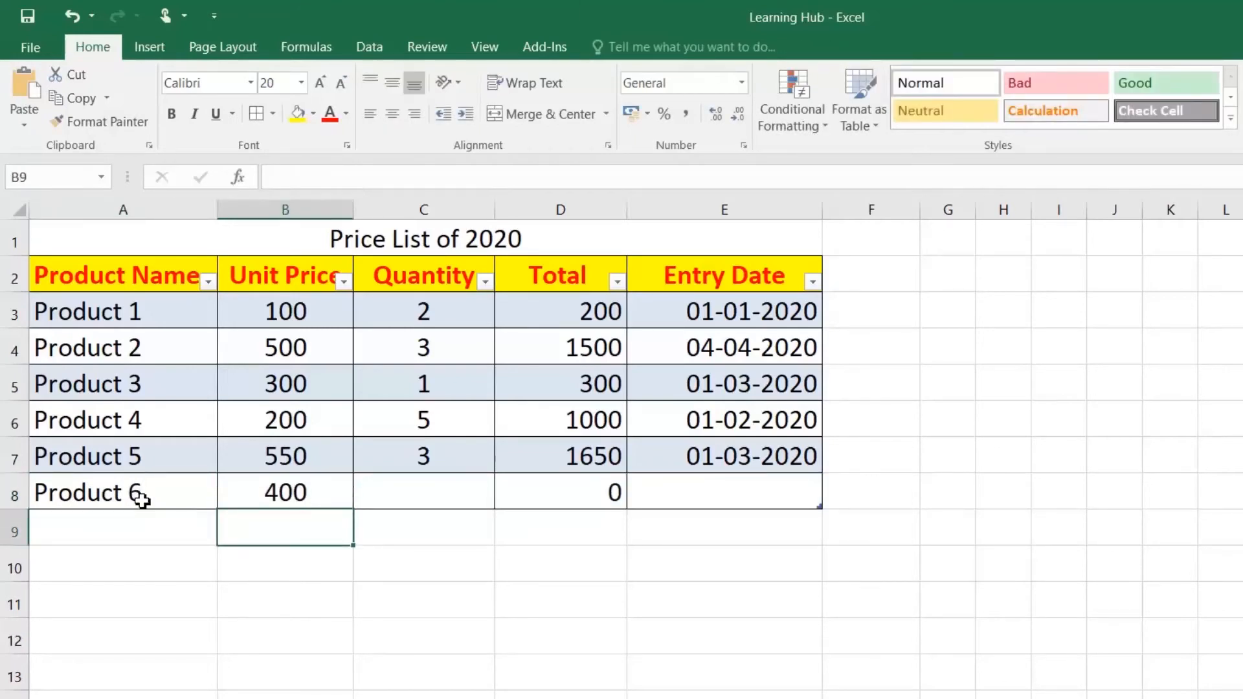
Set Product 6's quantity to 5 and check the formula in its Total cell.
key(Up)
key(Right)
text(5)
key(Return)
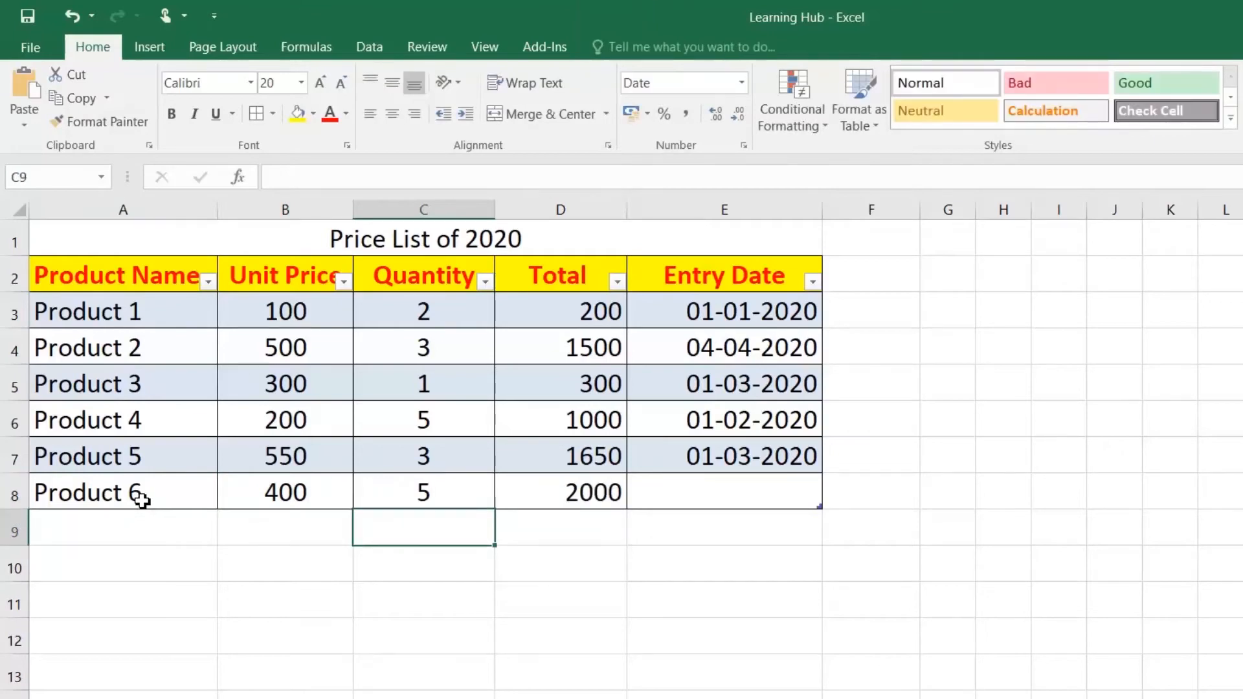
key(Up)
key(Right)
key(Up)
key(Down)
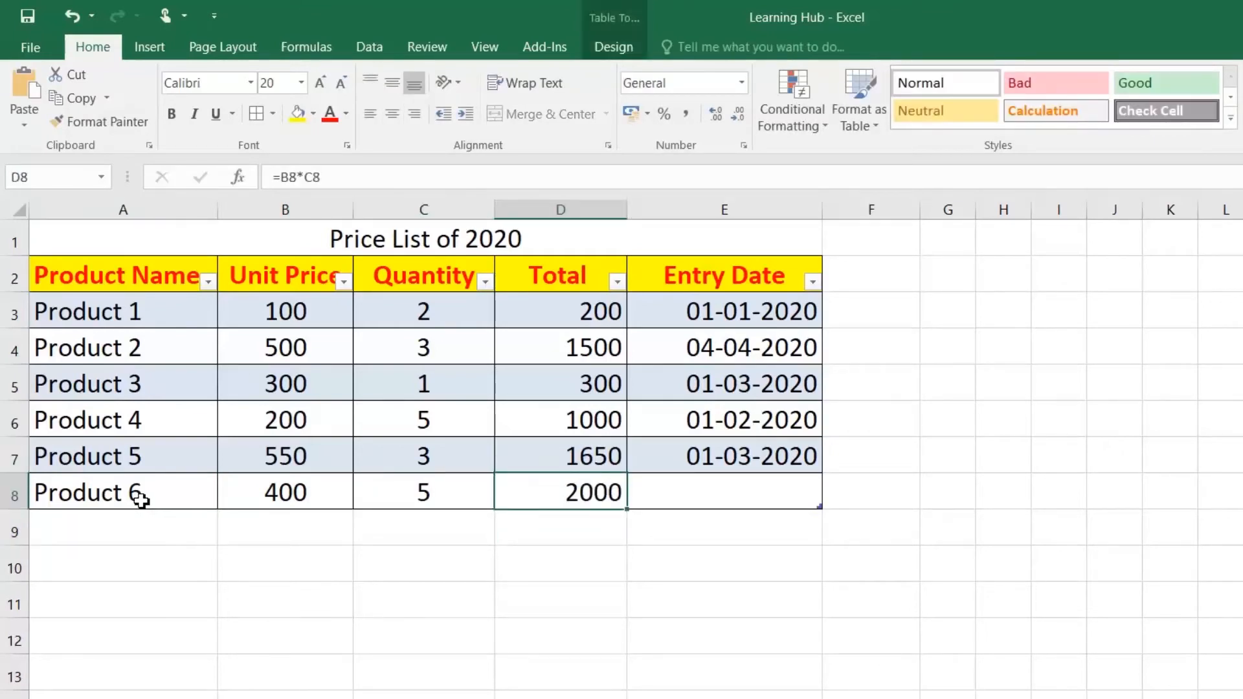
key(Right)
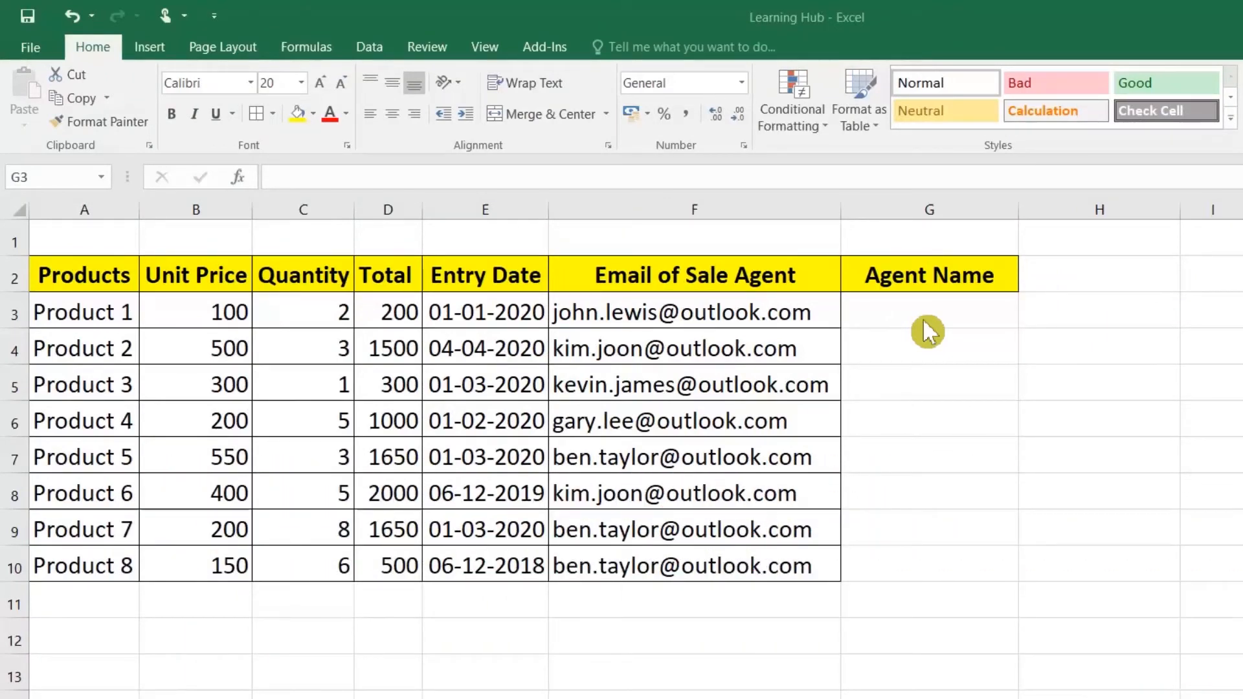
Enter the first sale agent's full name in G3 and Flash Fill the rest of the Agent Name column.
click(923, 319)
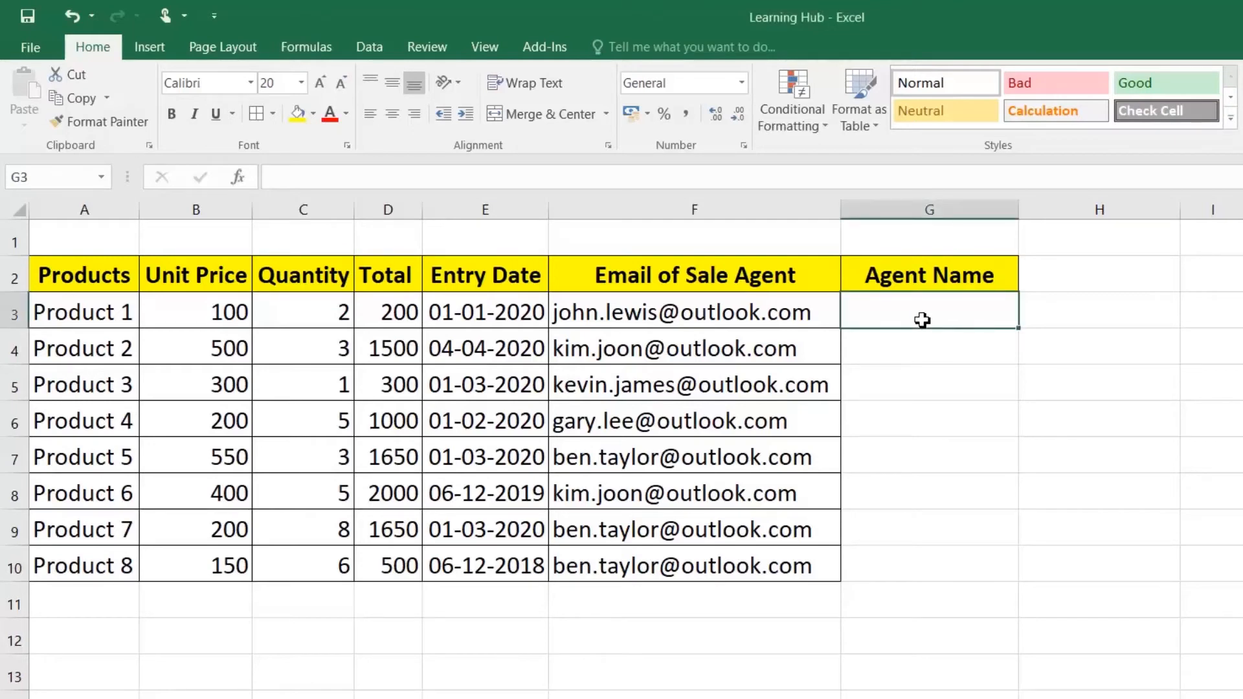
text(John Lewis)
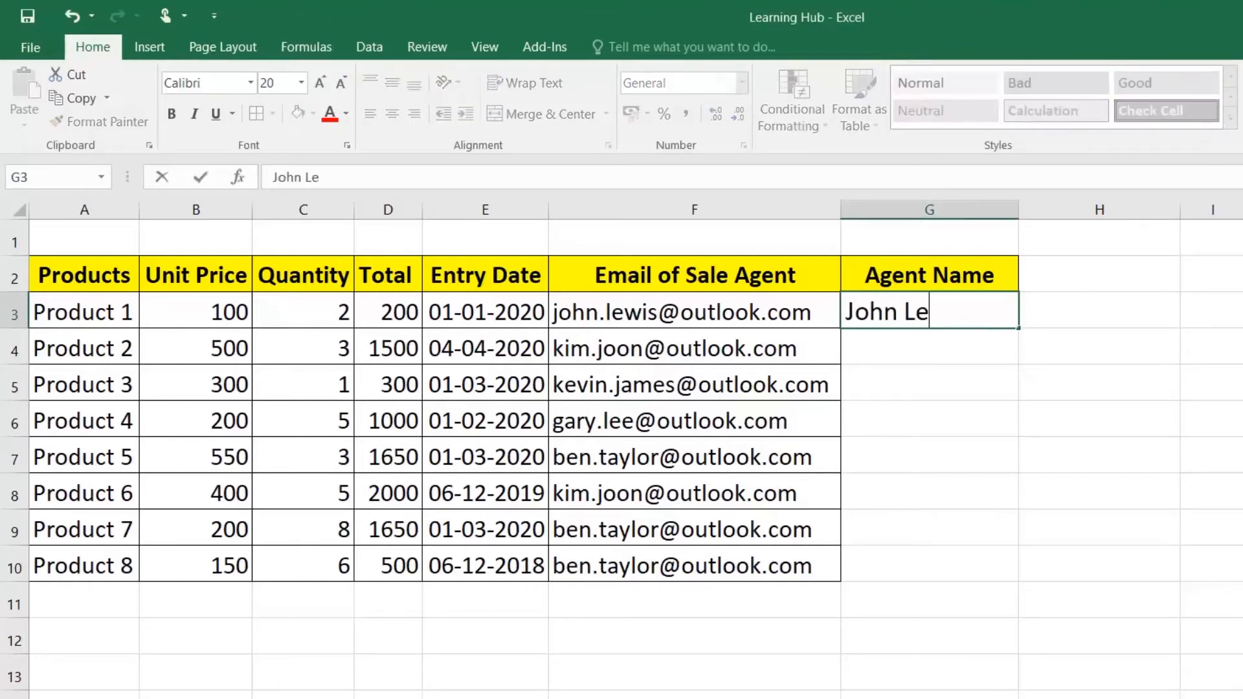
key(Return)
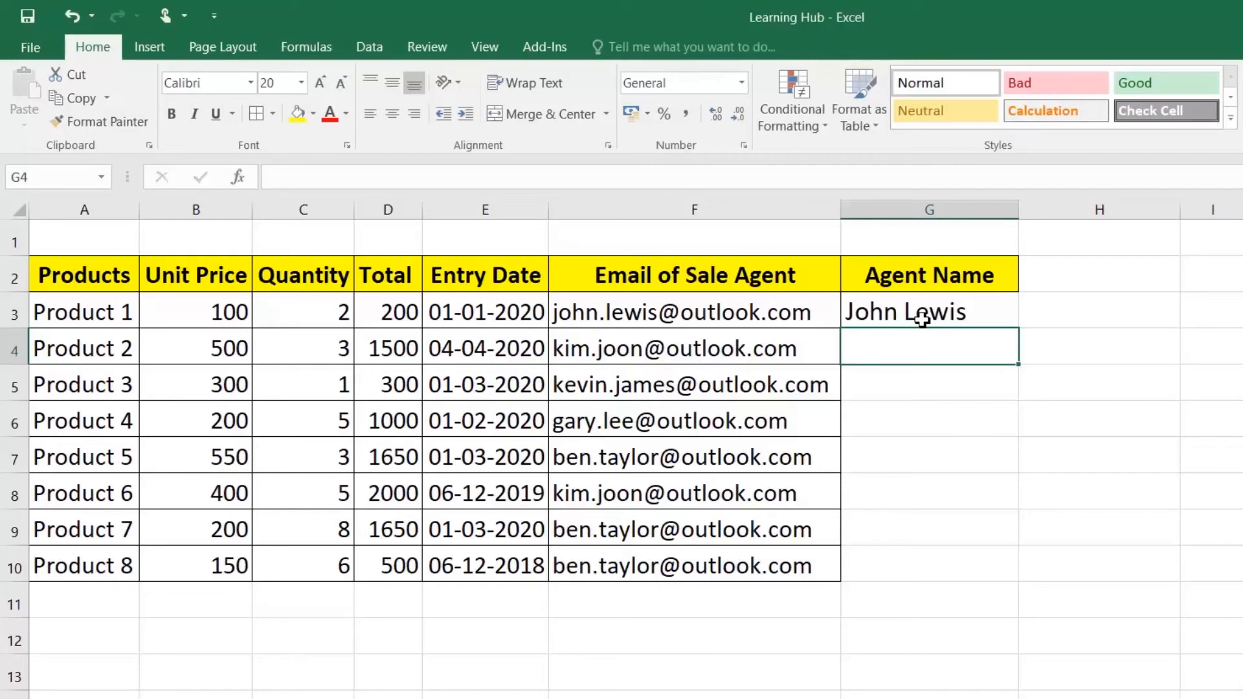
key(ctrl+e)
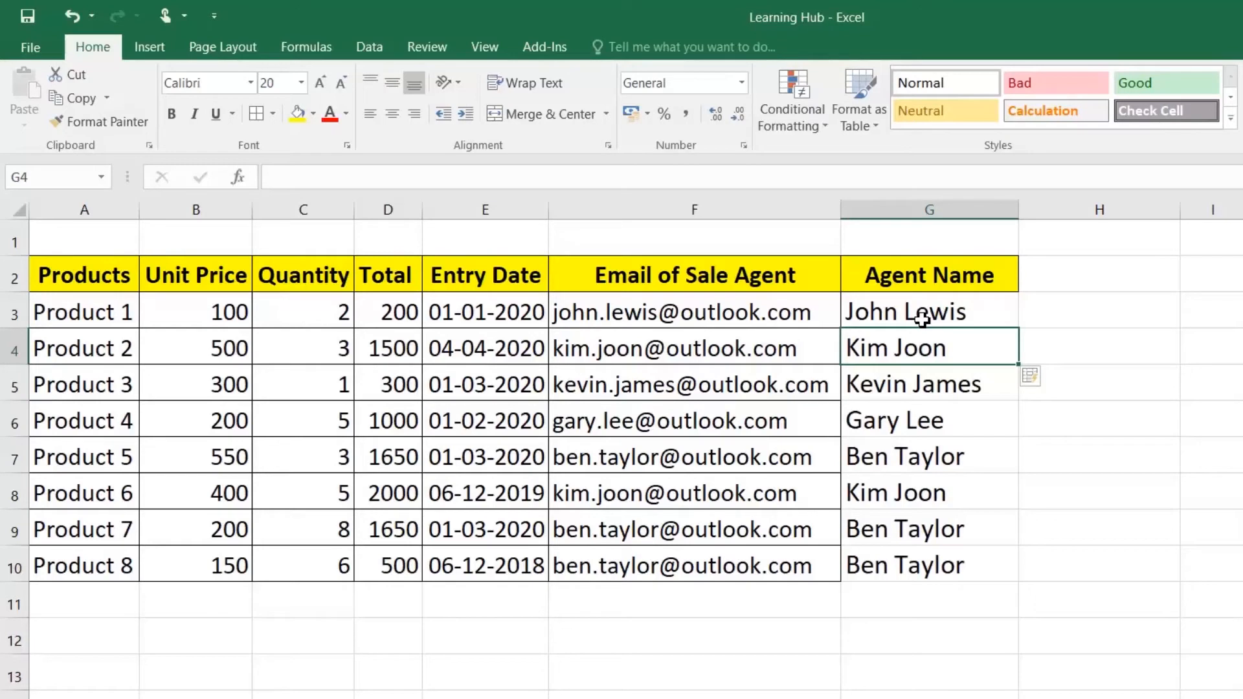
Clear the agent names in G4:G10 and refill them from G3 using the Flash Fill option.
drag(943, 346, 939, 552)
key(Delete)
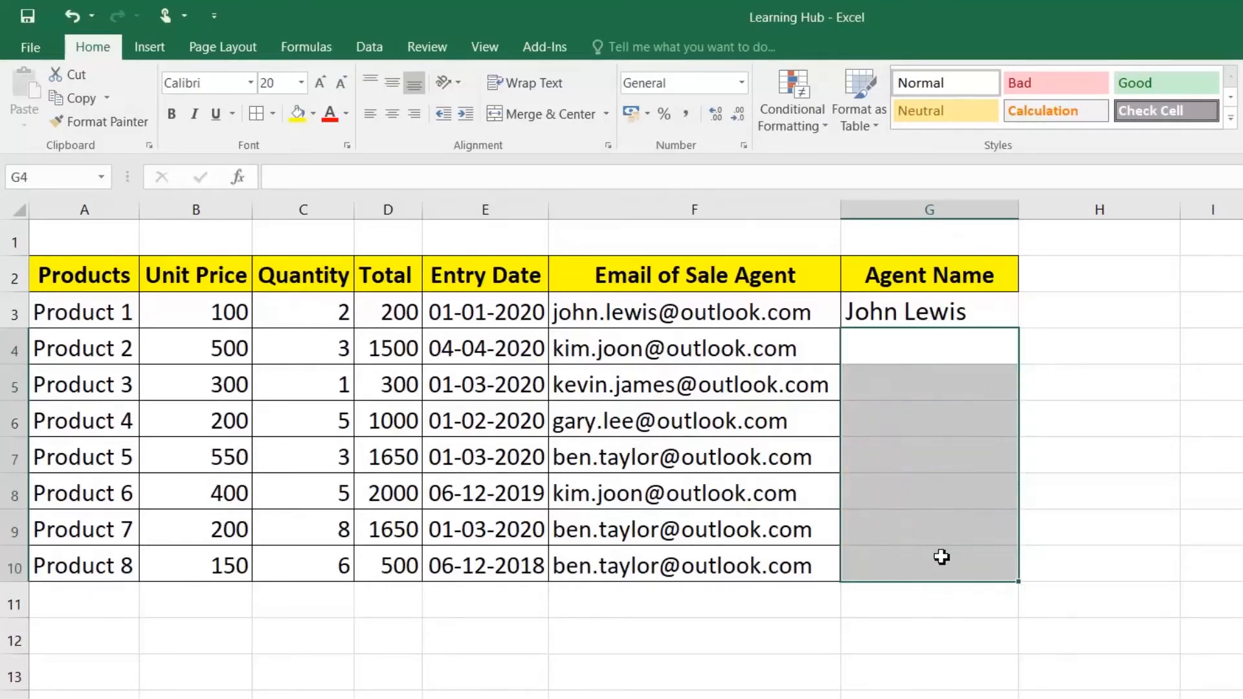
click(1013, 317)
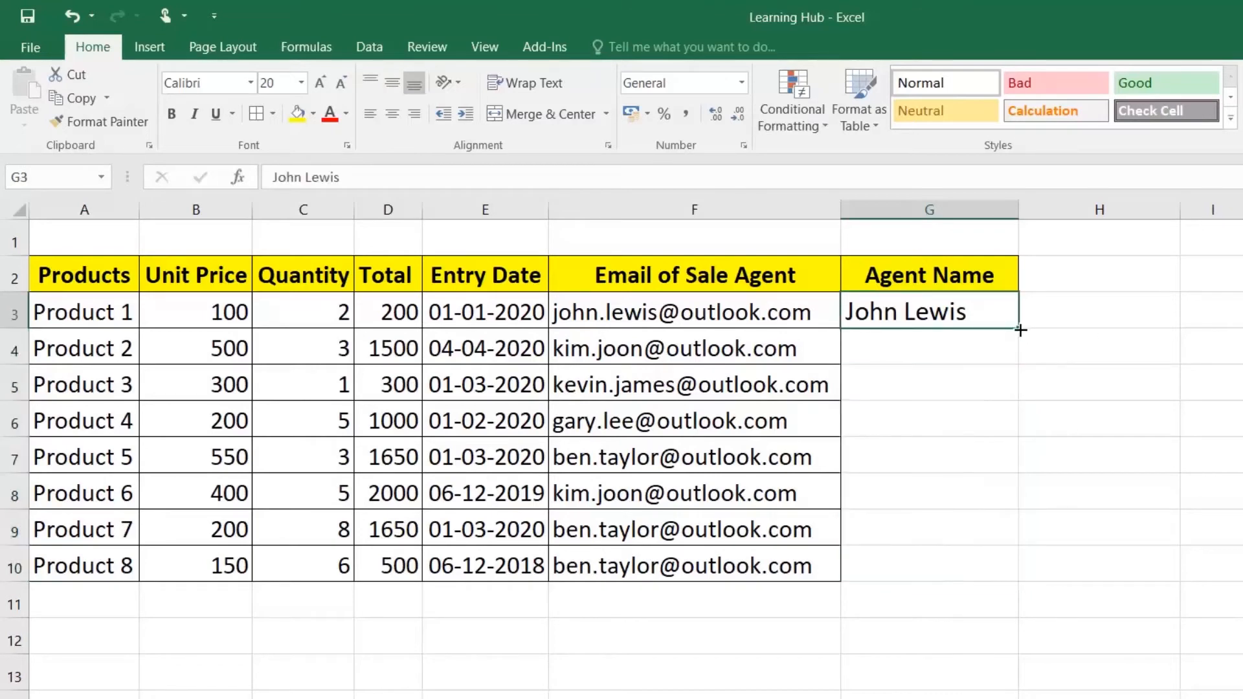
drag(1019, 329, 1017, 581)
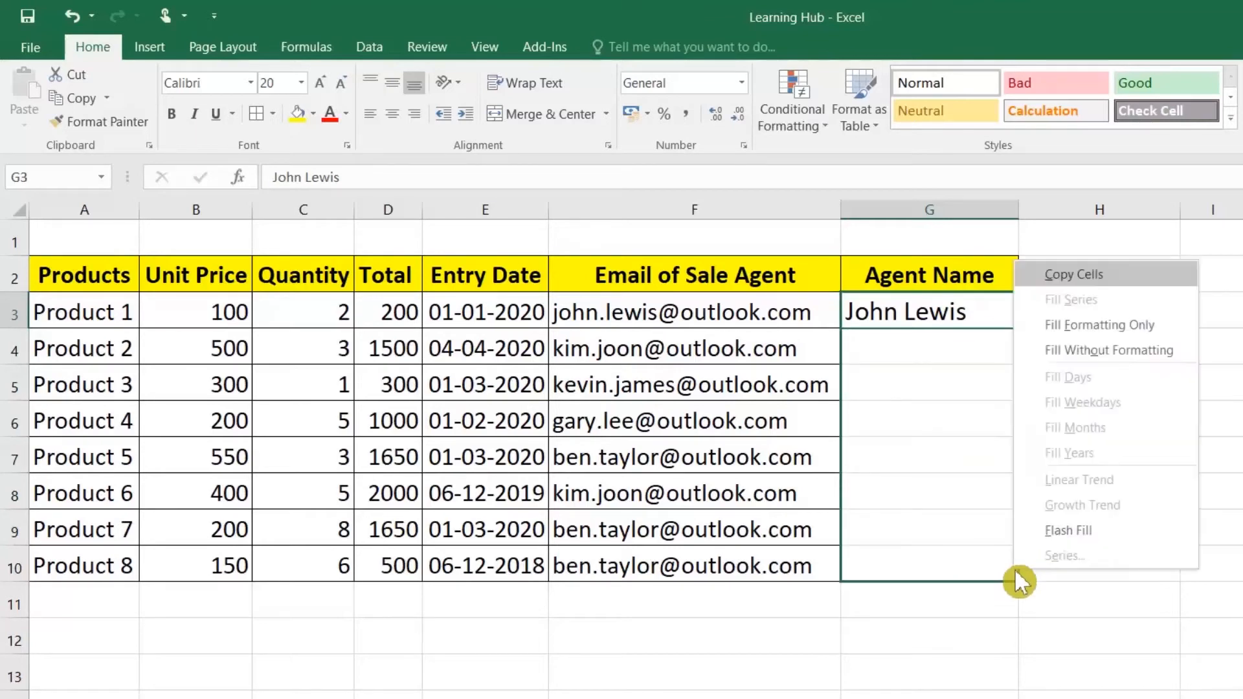
click(1089, 528)
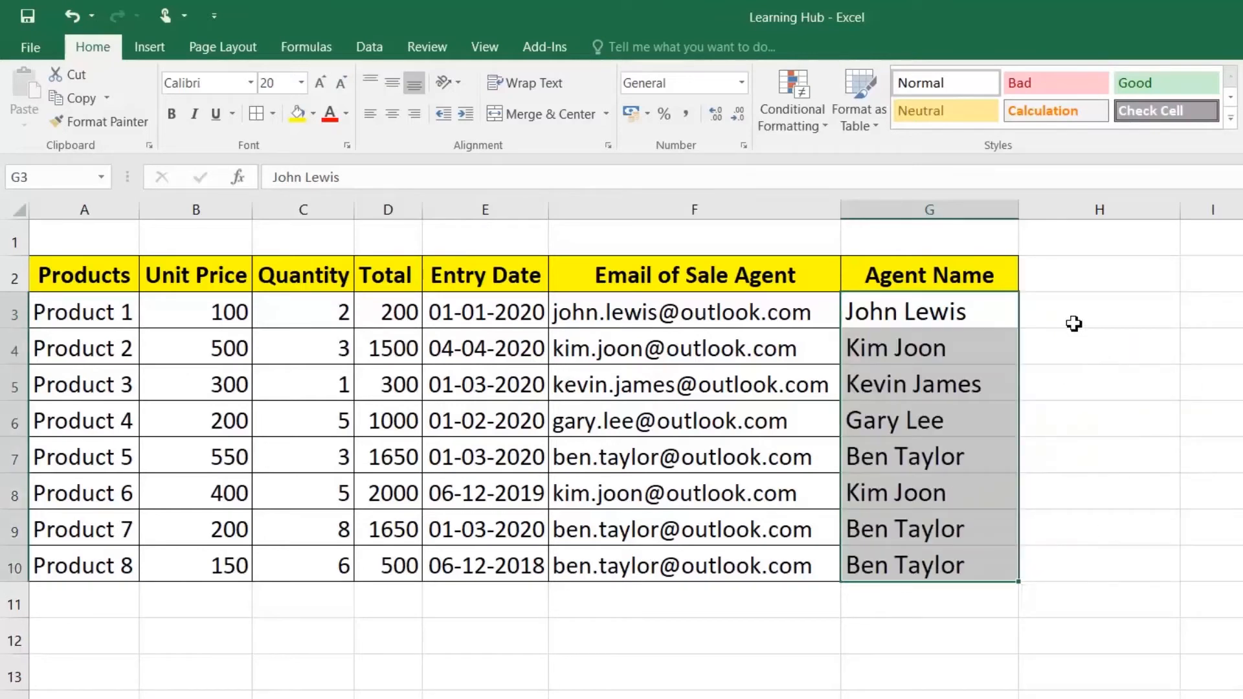
click(1073, 323)
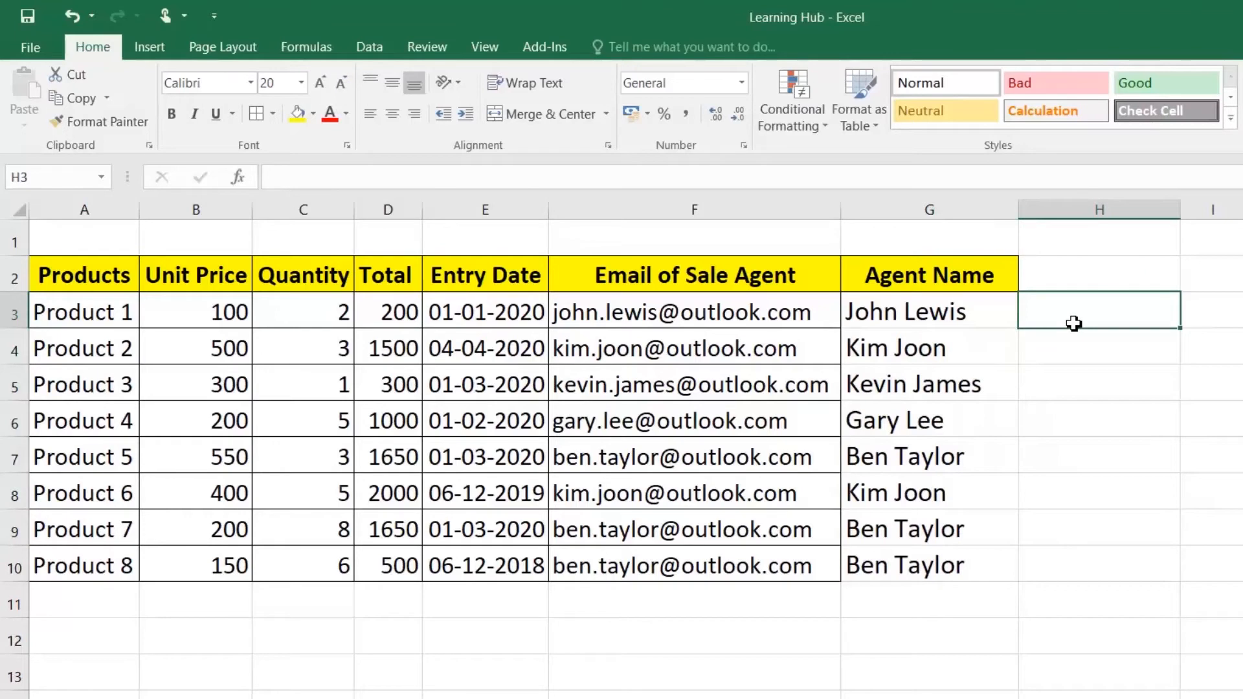
Enter "Product 1 100" in H3, combining product and unit price, and Flash Fill the pattern down column H.
click(52, 312)
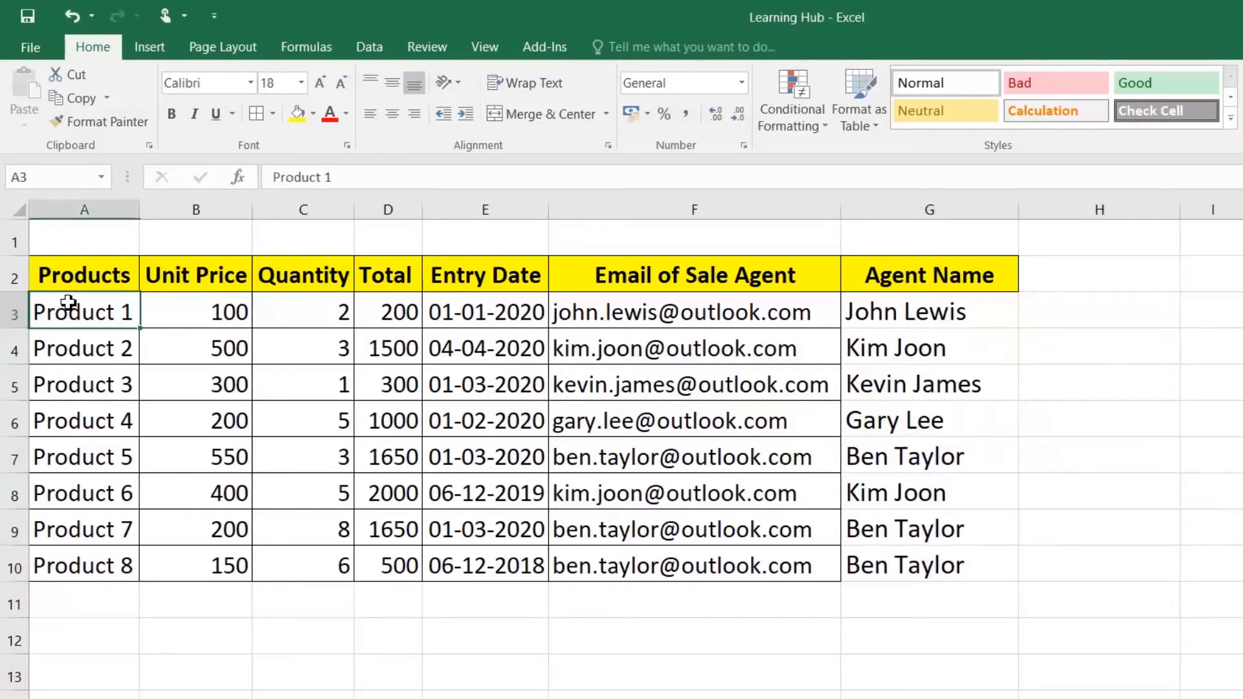
click(217, 316)
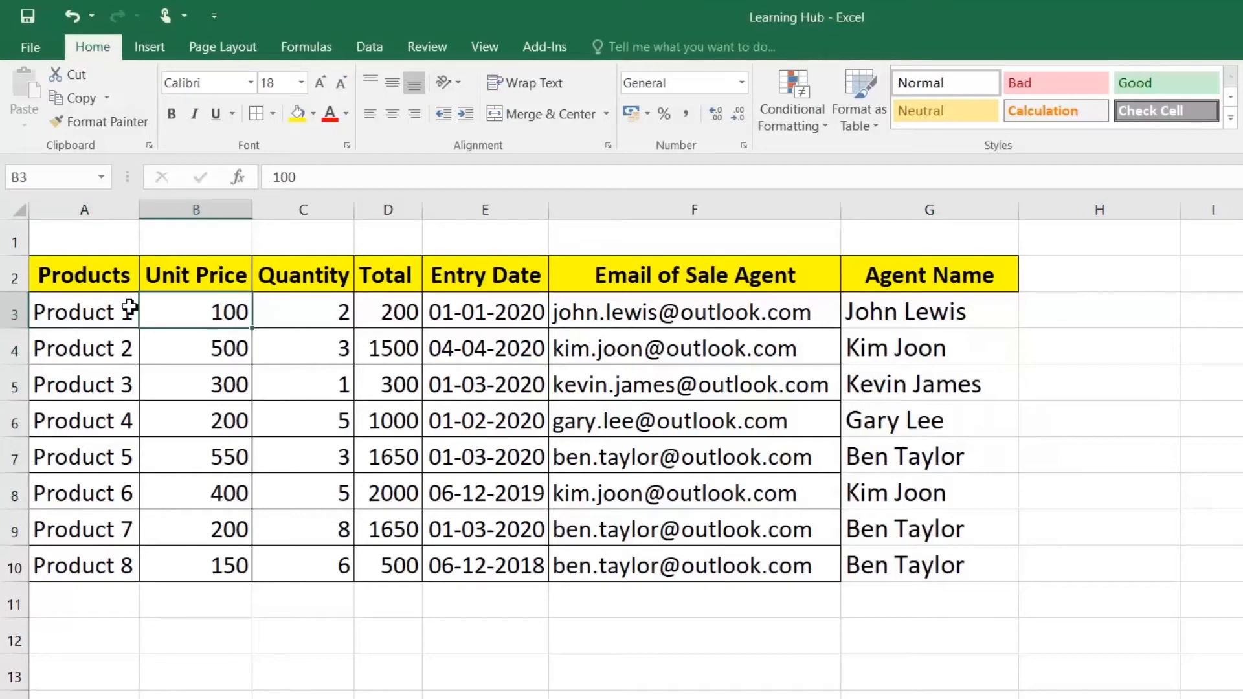
click(1087, 313)
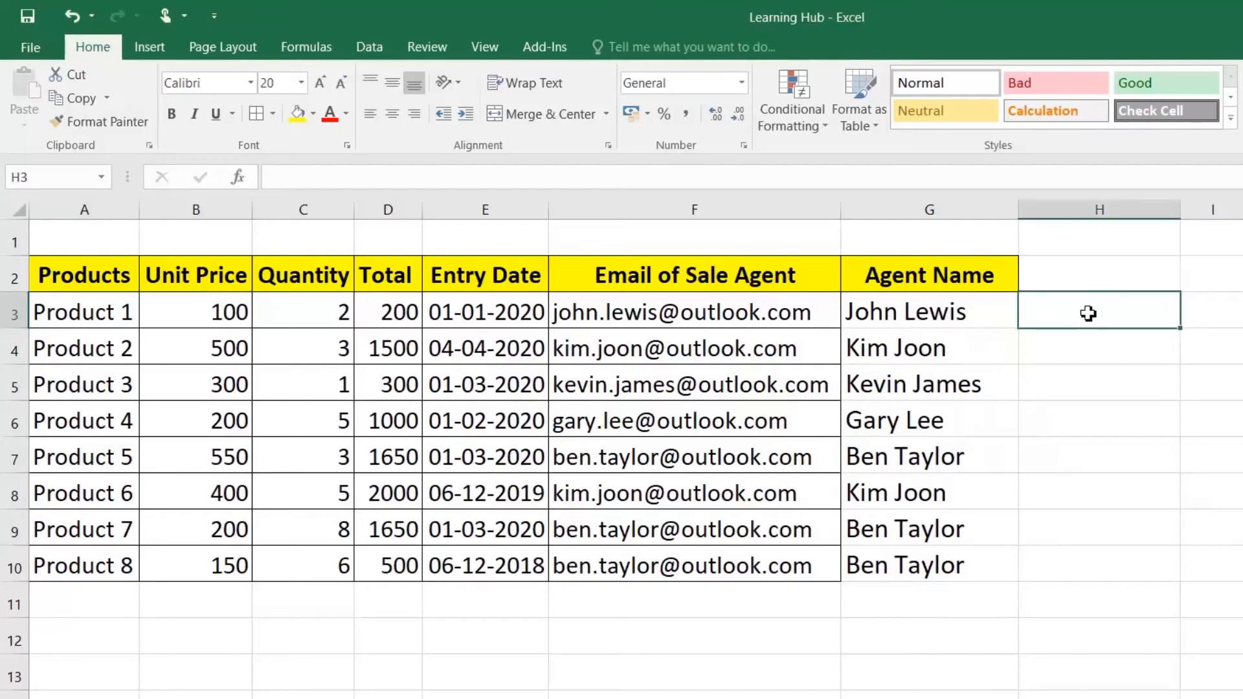
text(Product )
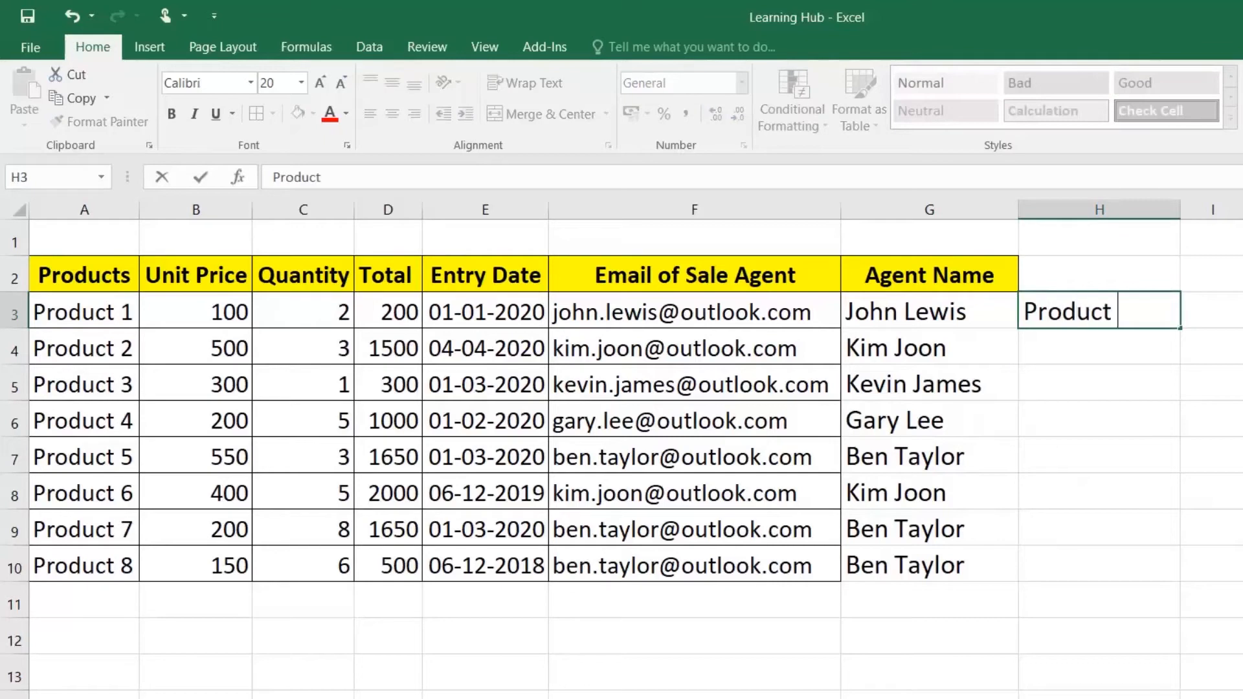
text(1 100)
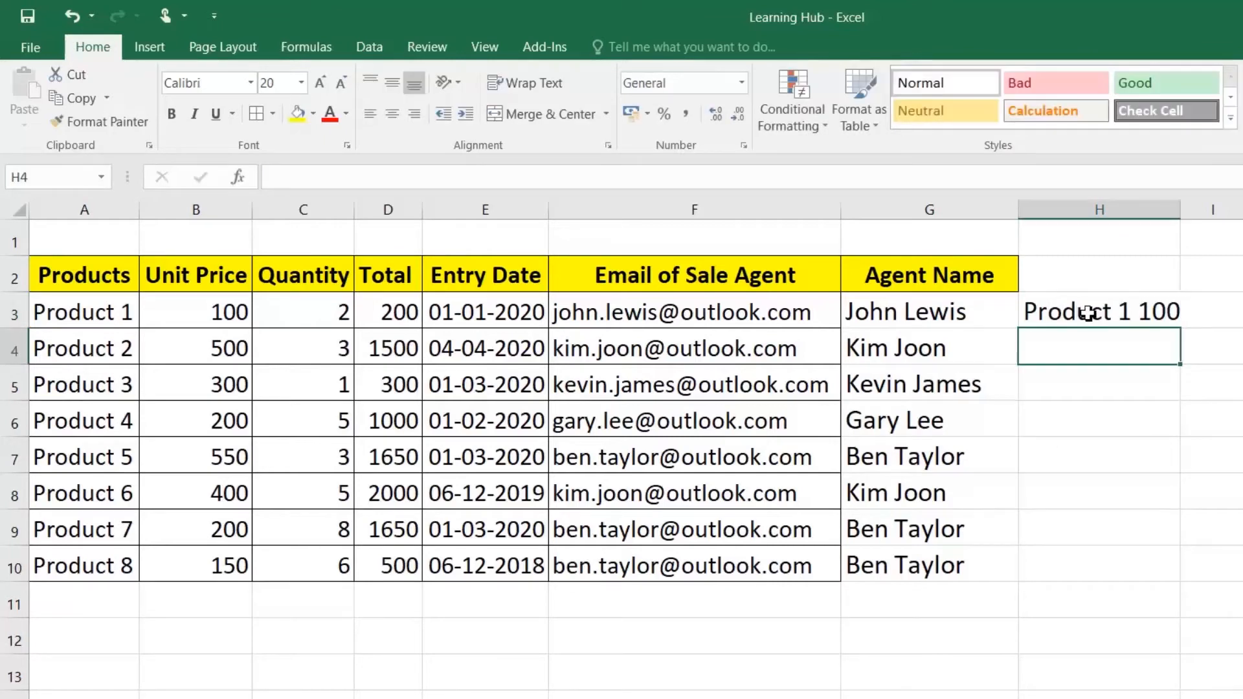
key(ctrl+e)
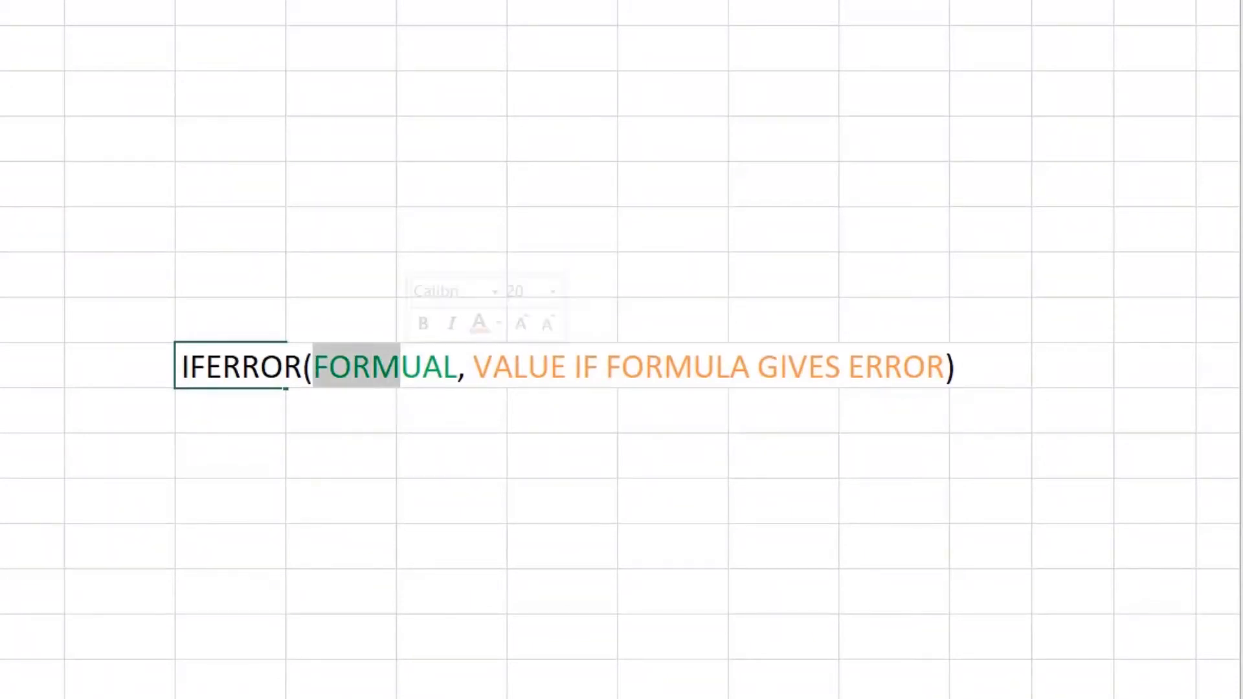
Examine the value-if-error argument in the IFERROR syntax note.
click(459, 367)
drag(493, 367, 956, 367)
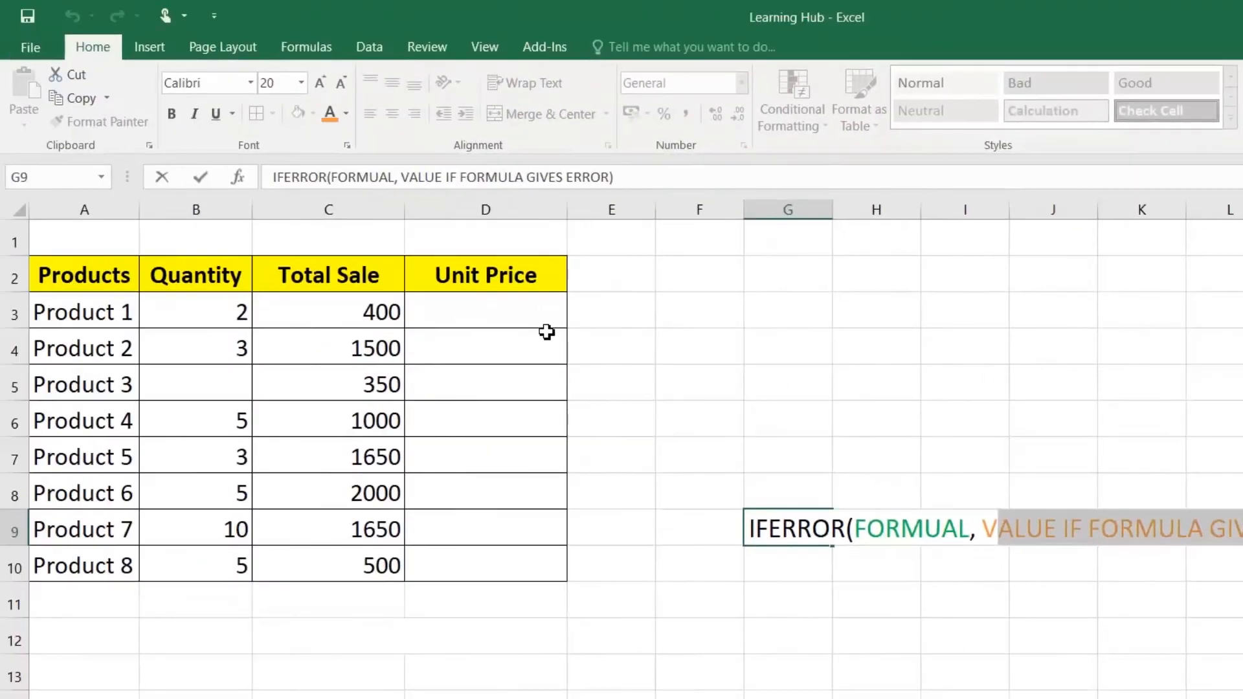
Calculate the unit price in D3 with =C3/B3, fill it down to D10, and check the formula in D5.
click(544, 309)
text(=)
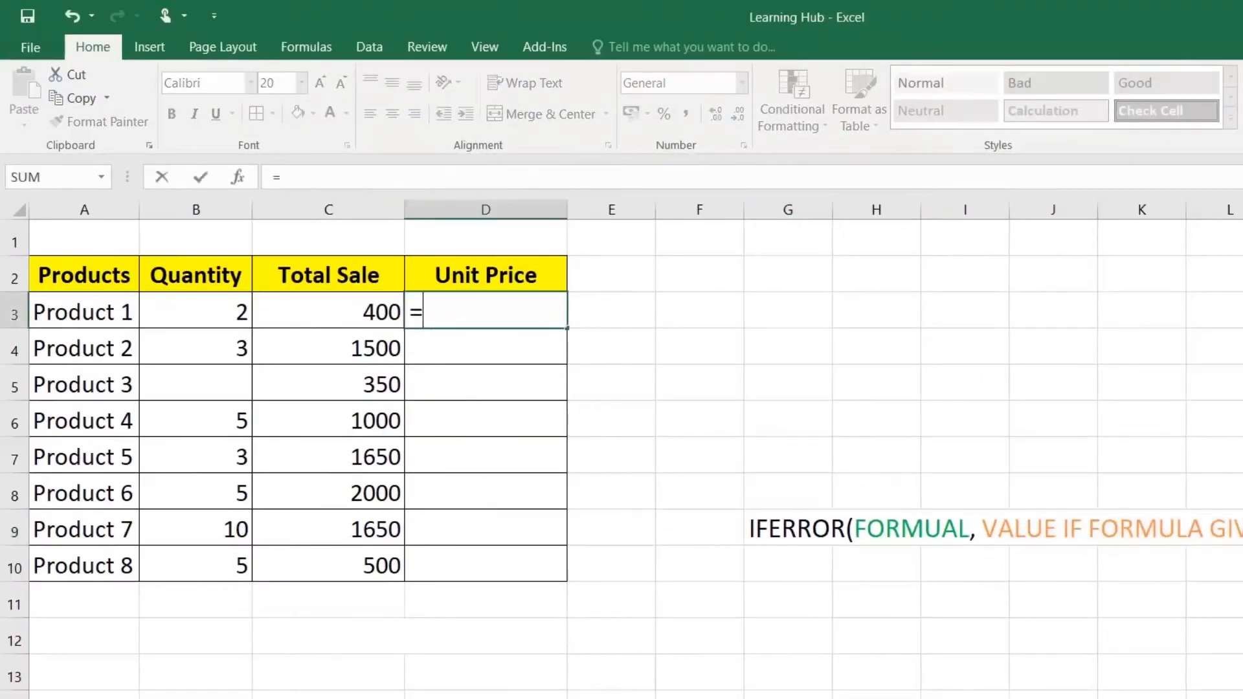
key(Left)
text(/)
key(Left)
key(Left)
key(Return)
click(544, 309)
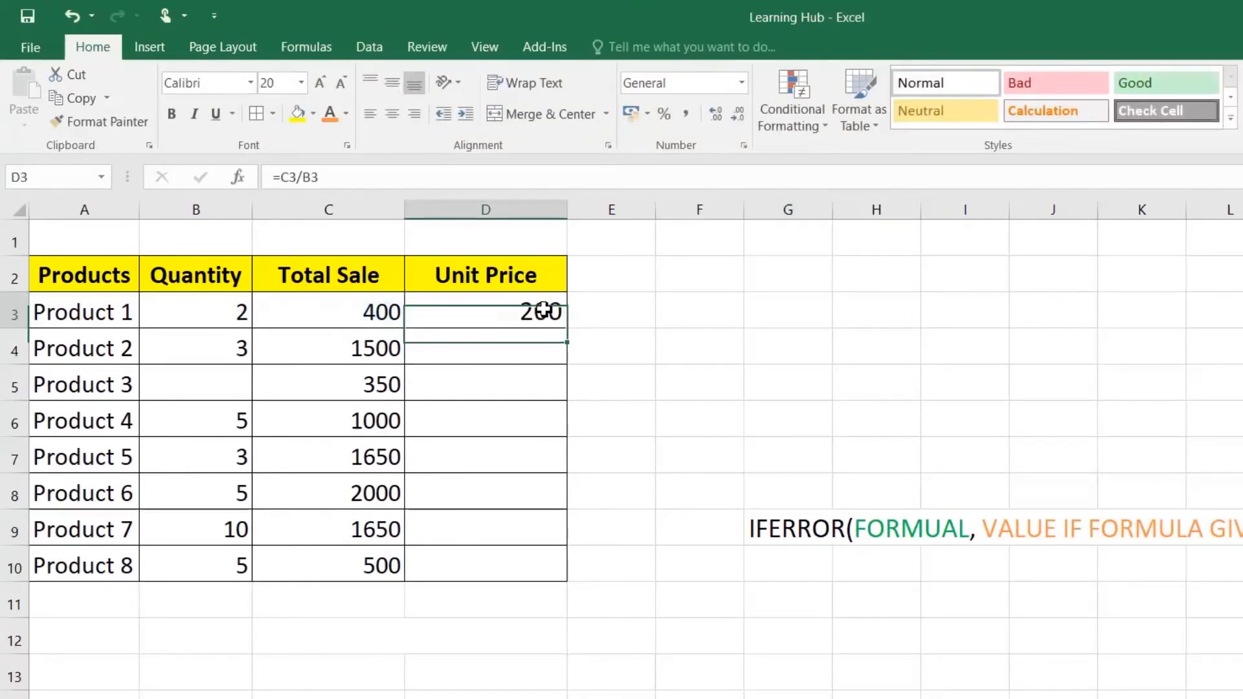
drag(567, 328, 571, 578)
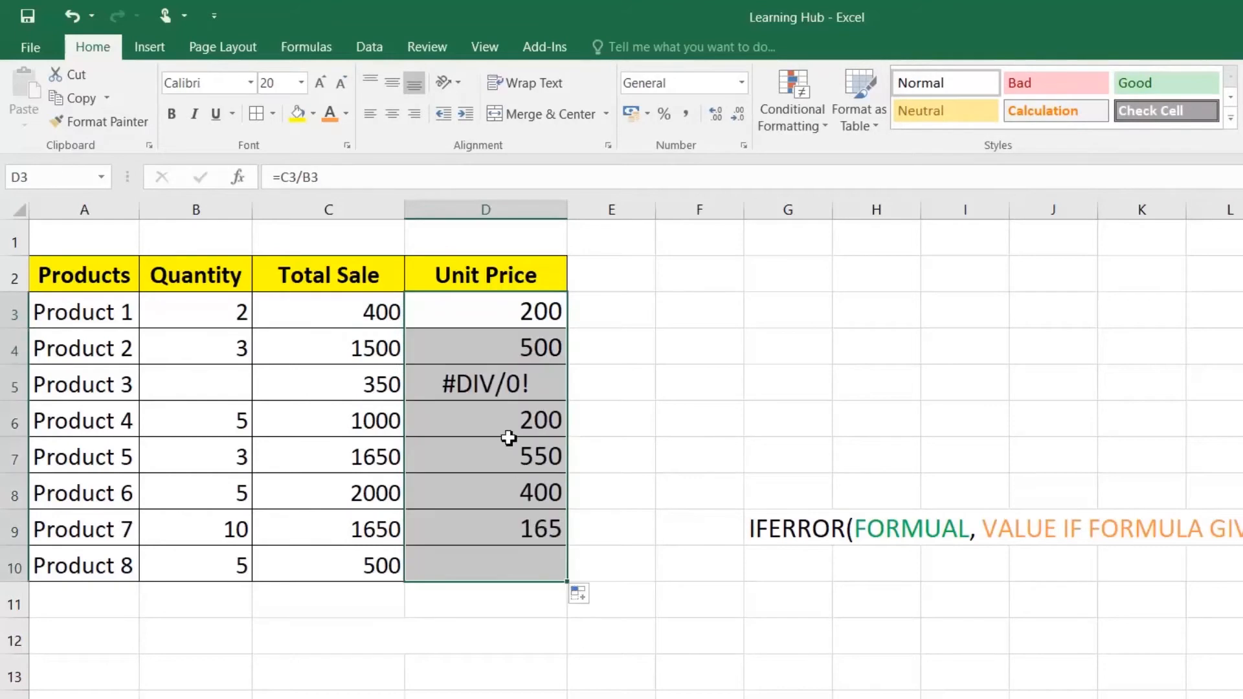
click(505, 383)
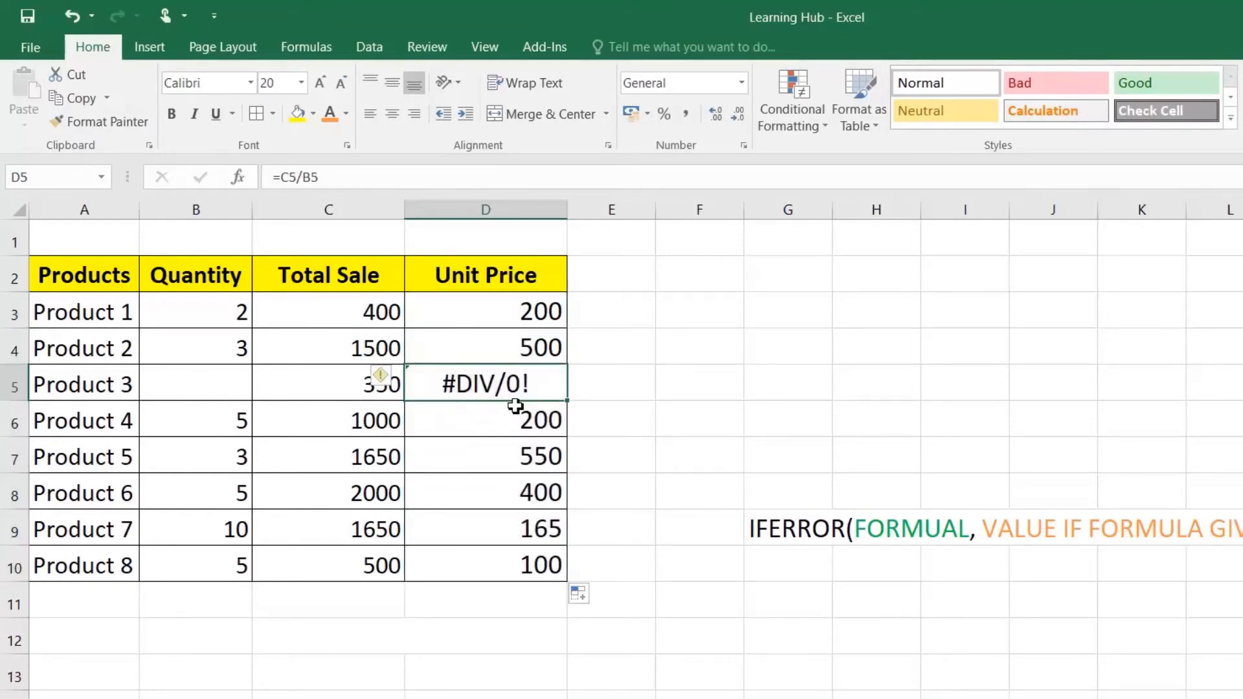
Start wrapping the unit price formula in D3 in IFERROR, with C3/B3 as the first argument.
double_click(517, 313)
click(423, 312)
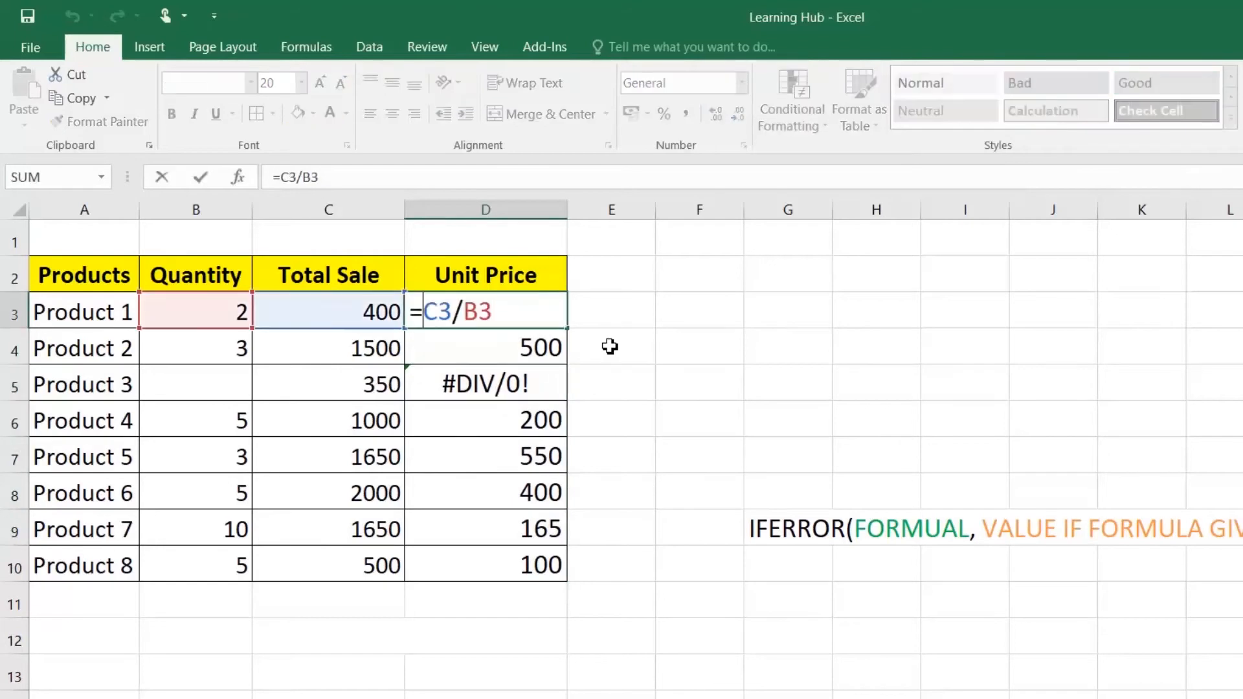
text(IF)
key(Down)
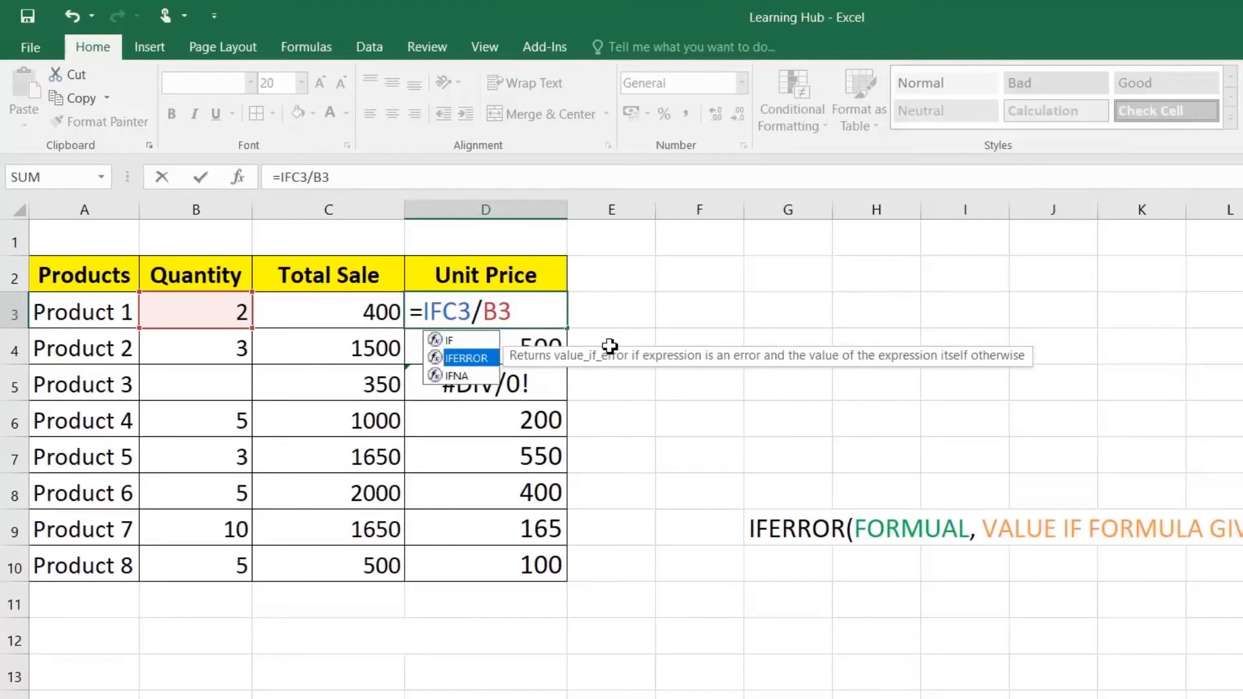
text(ERROR)
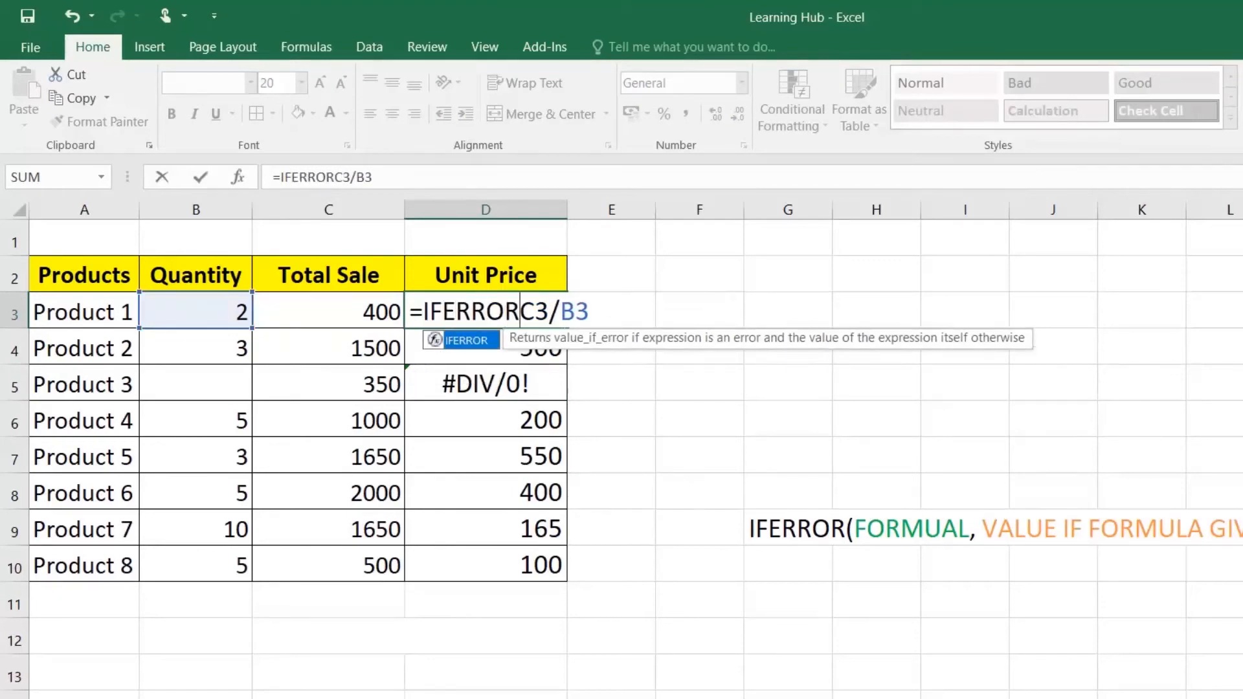
text(()
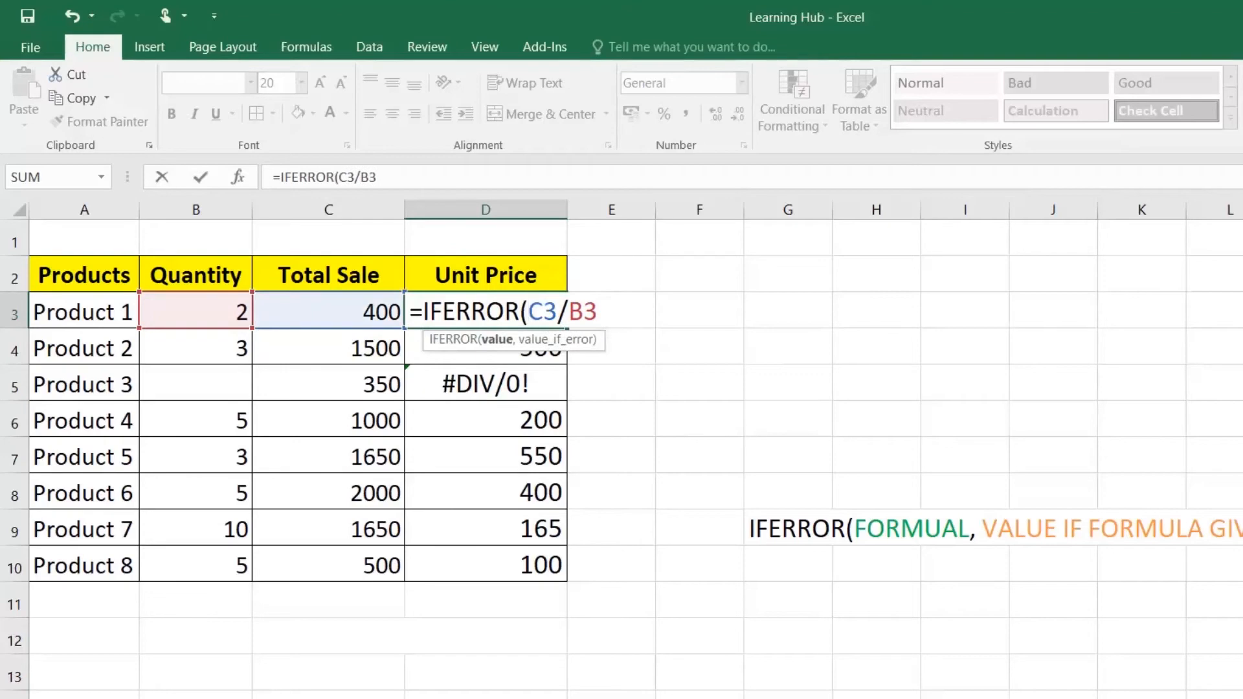
key(shift+Right)
key(shift+Right)
key(shift+Right)
key(shift+Right)
key(shift+Right)
key(Right)
text(,)
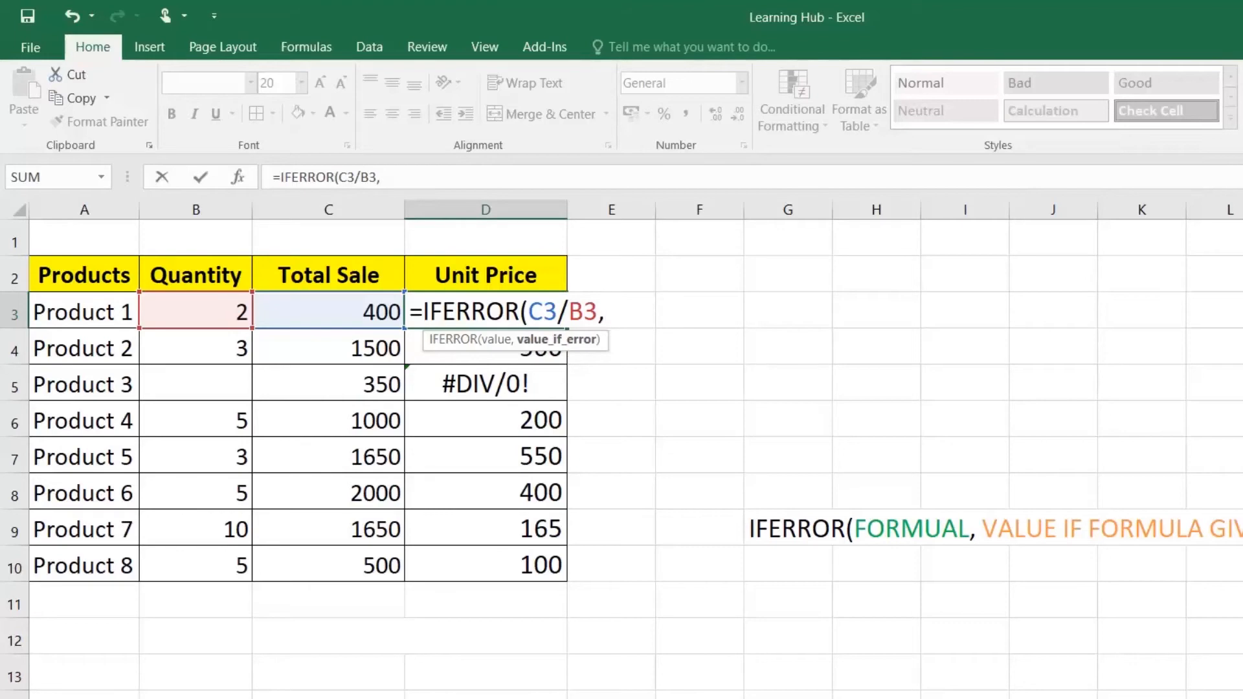
Complete the IFERROR formula in D3 with "Quantity Missing" as the value returned on error.
text("q)
key(BackSpace)
text(Quan)
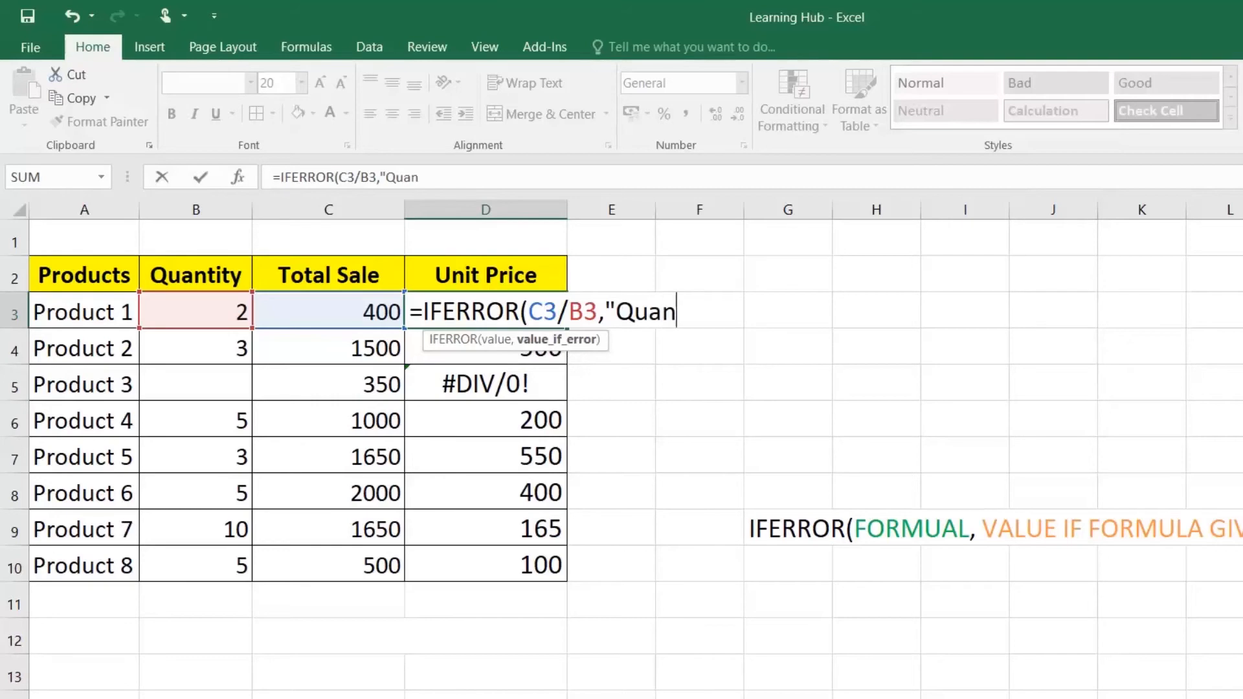
text(tity Missing:)
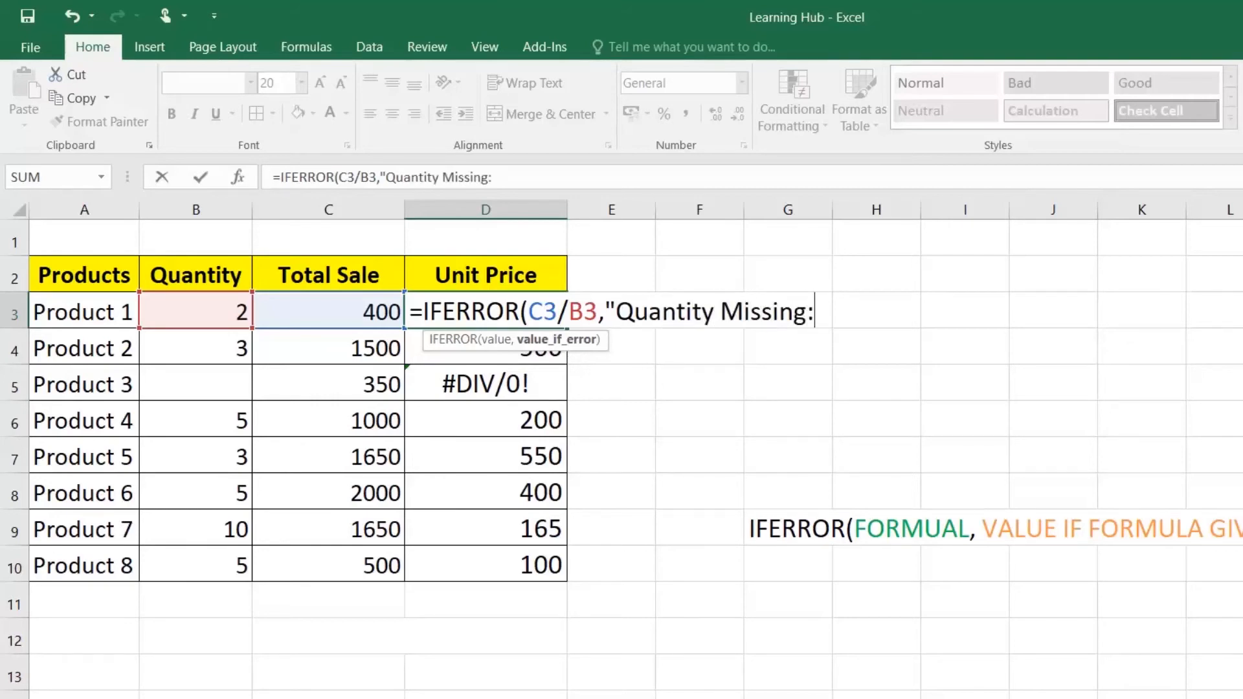
key(BackSpace)
text("))
key(Return)
Fill the IFERROR formula from D3 down to D10 and autofit the width of the Unit Price column.
click(556, 314)
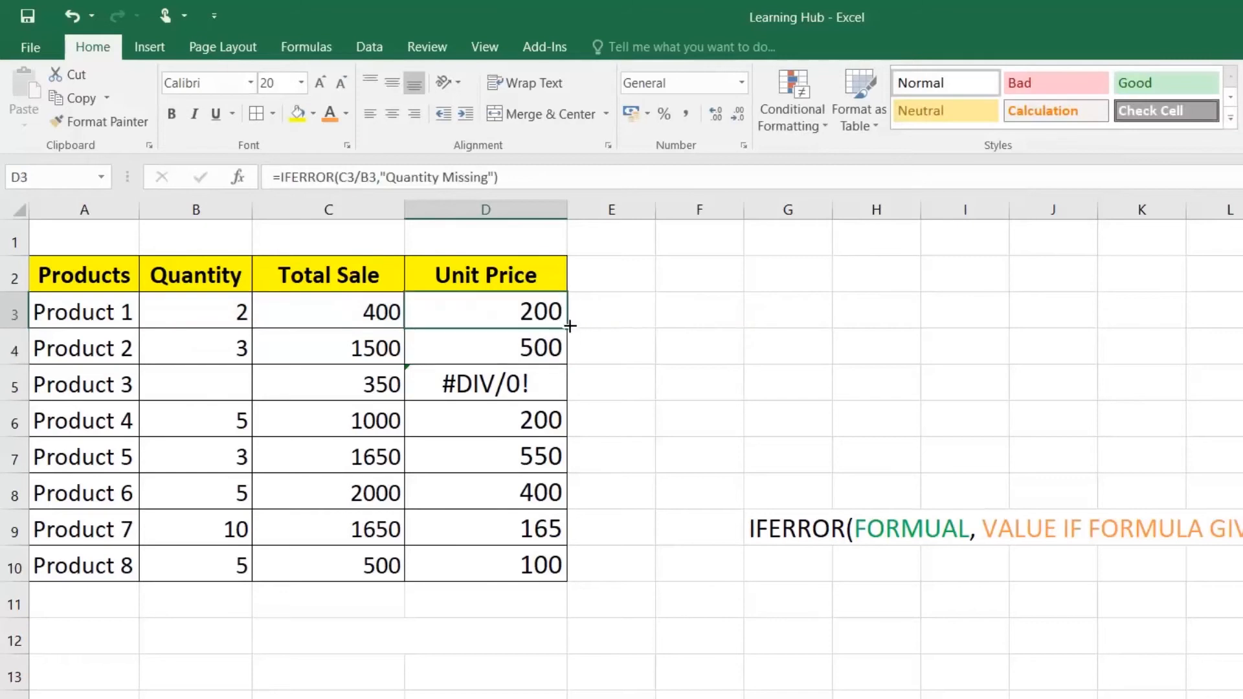
double_click(568, 328)
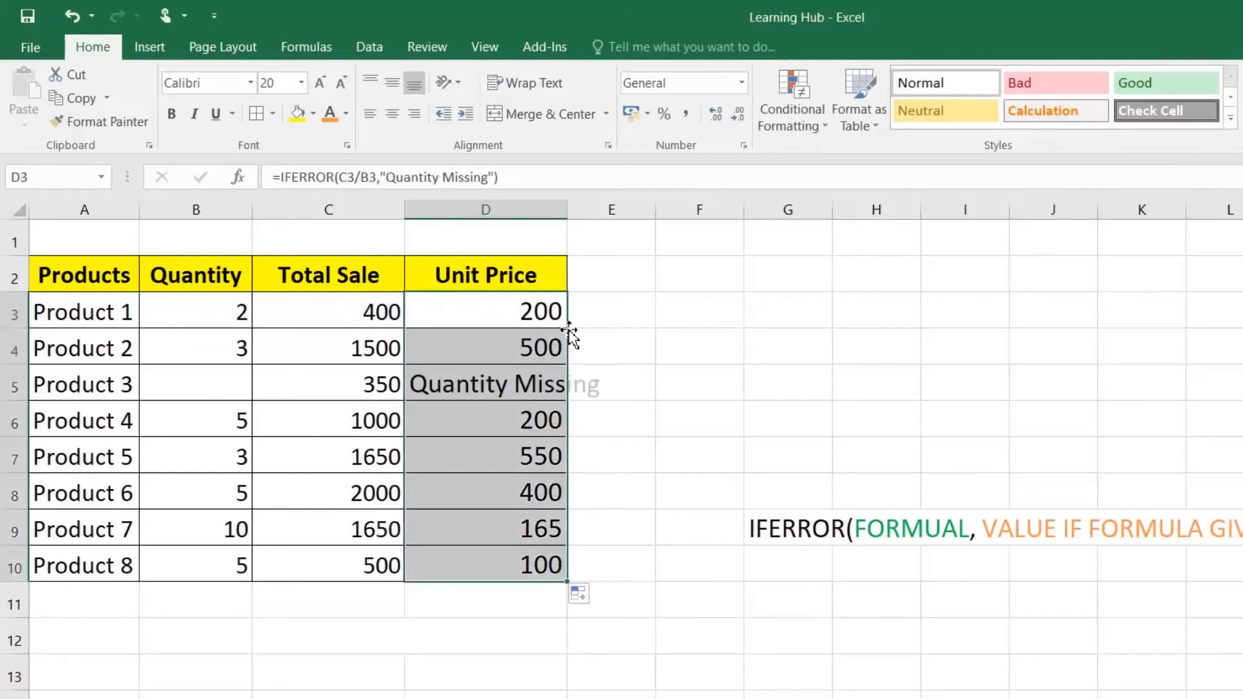
double_click(567, 210)
click(537, 391)
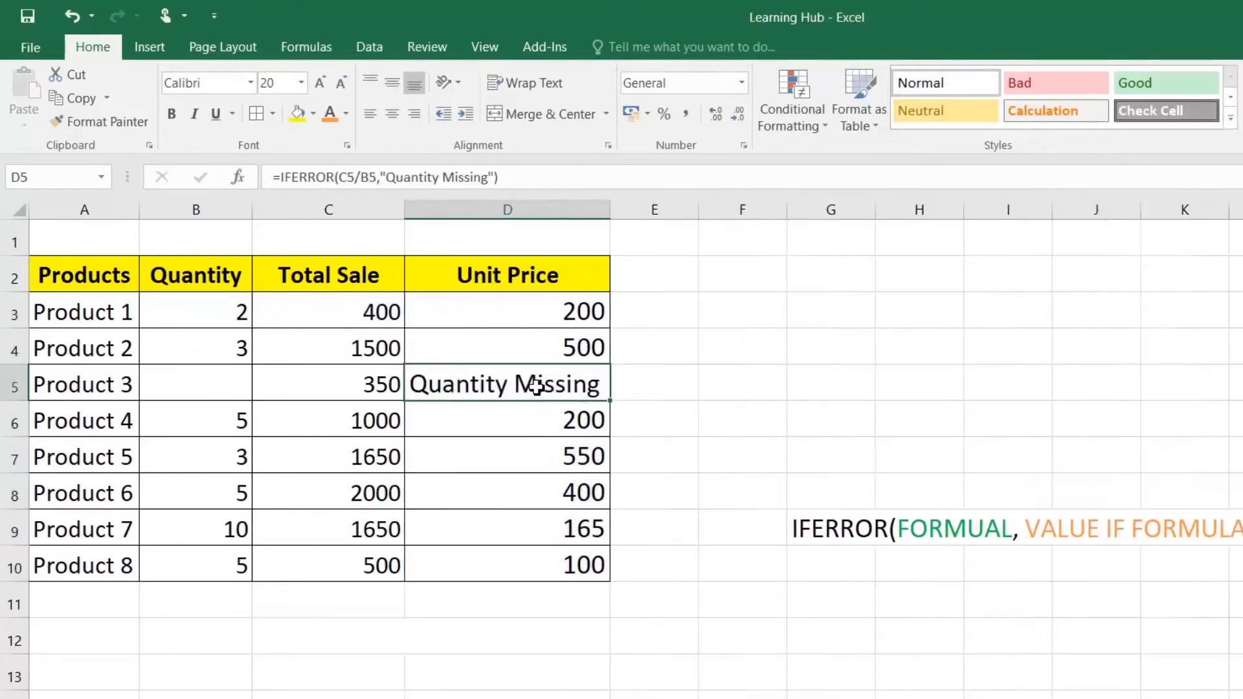
Test the formula by entering 1 as Product 3's quantity in B5, and clear that quantity again.
click(242, 374)
text(1)
key(Return)
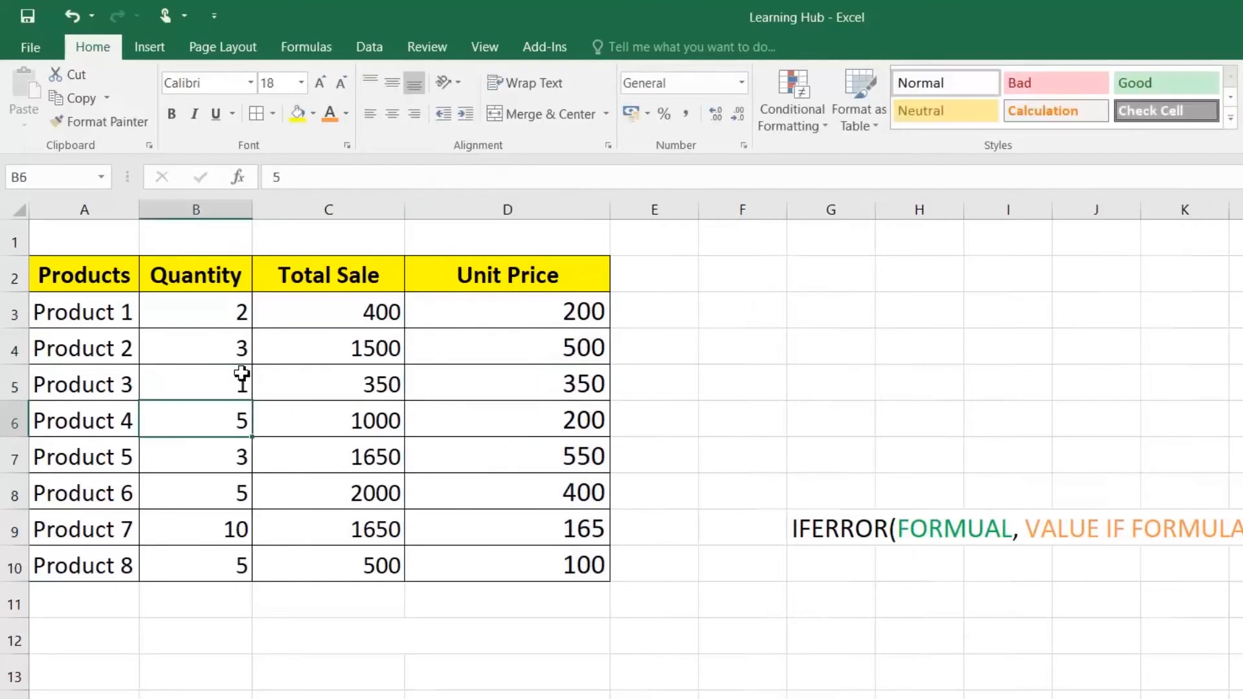
click(242, 374)
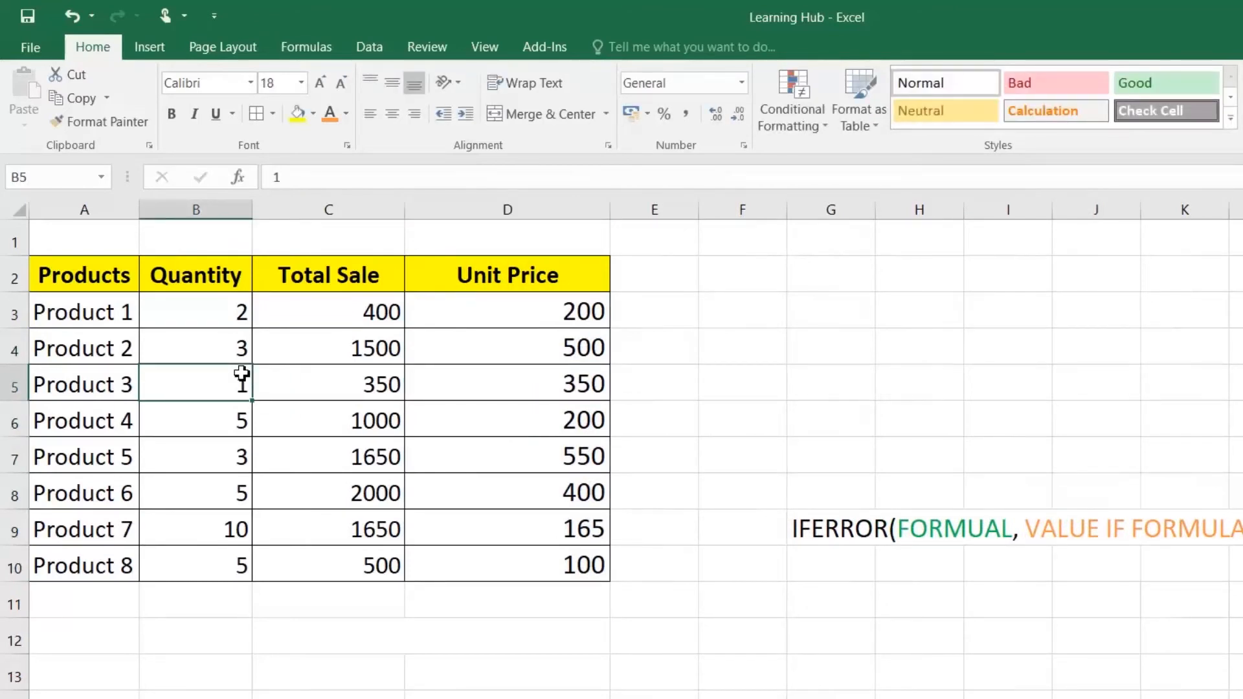
key(Delete)
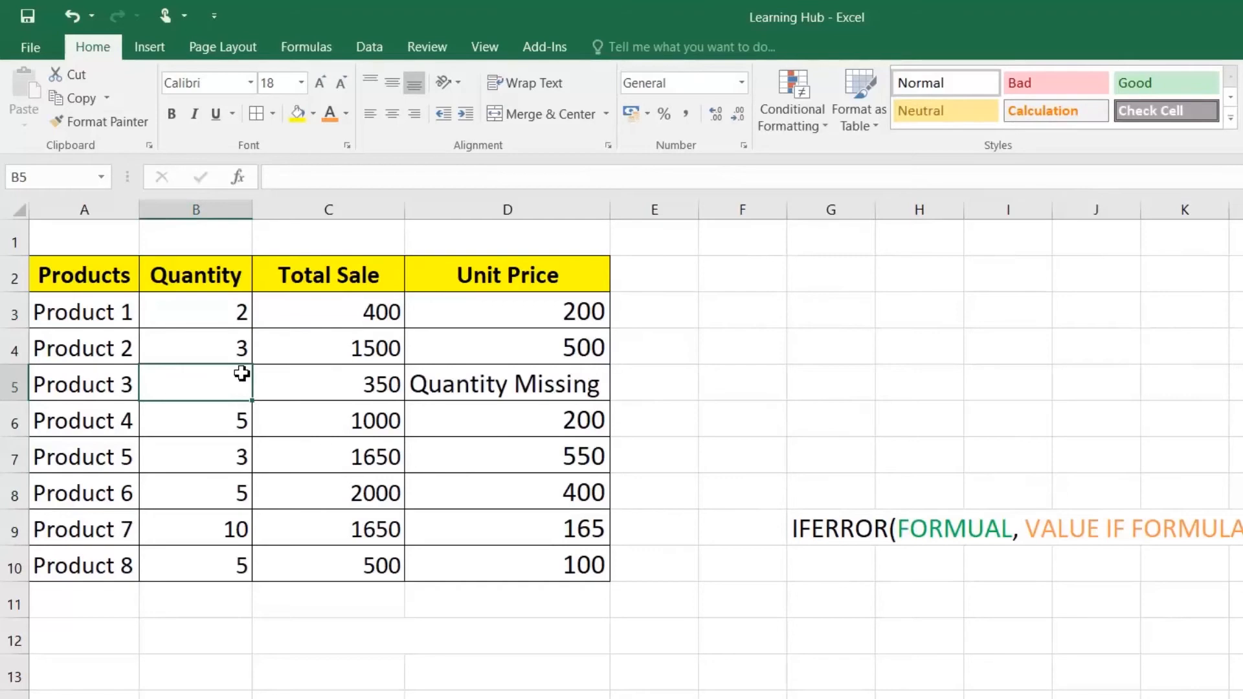
Delete Product 1's quantity in B3 to test the formula, and undo the deletion.
key(Up)
key(Up)
key(Delete)
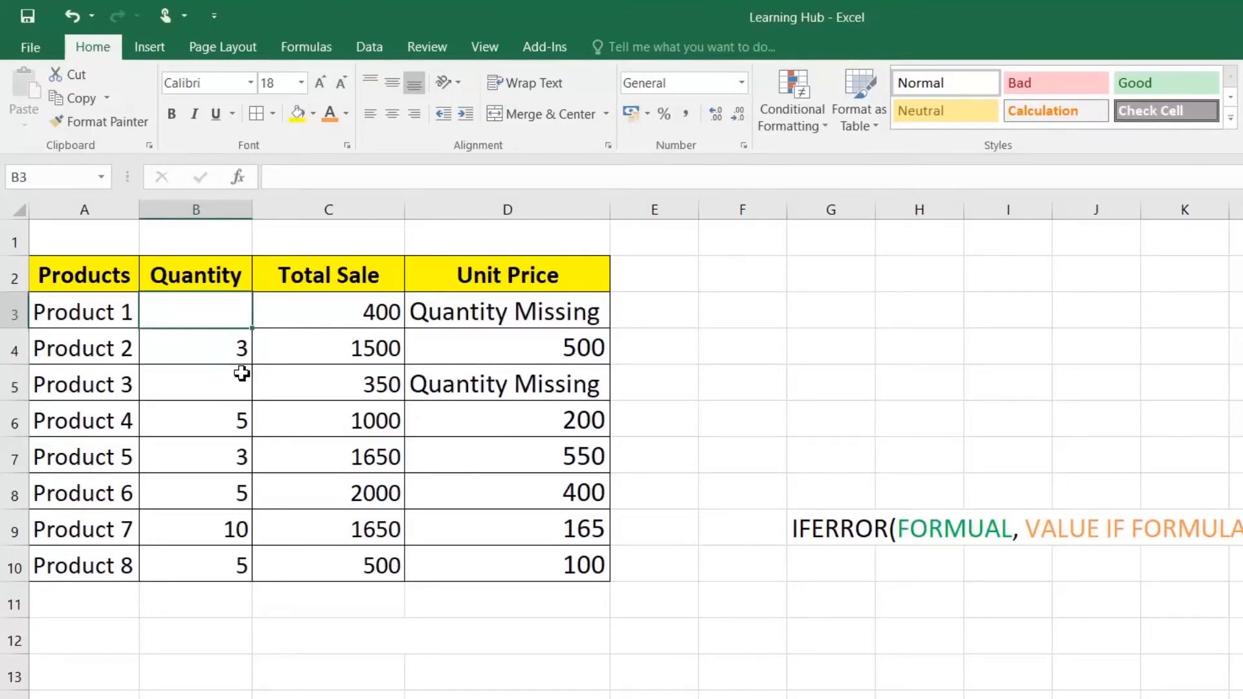
key(ctrl+z)
Change the IFERROR error value in D3 to 0 and fill the formula down the Unit Price column.
click(553, 315)
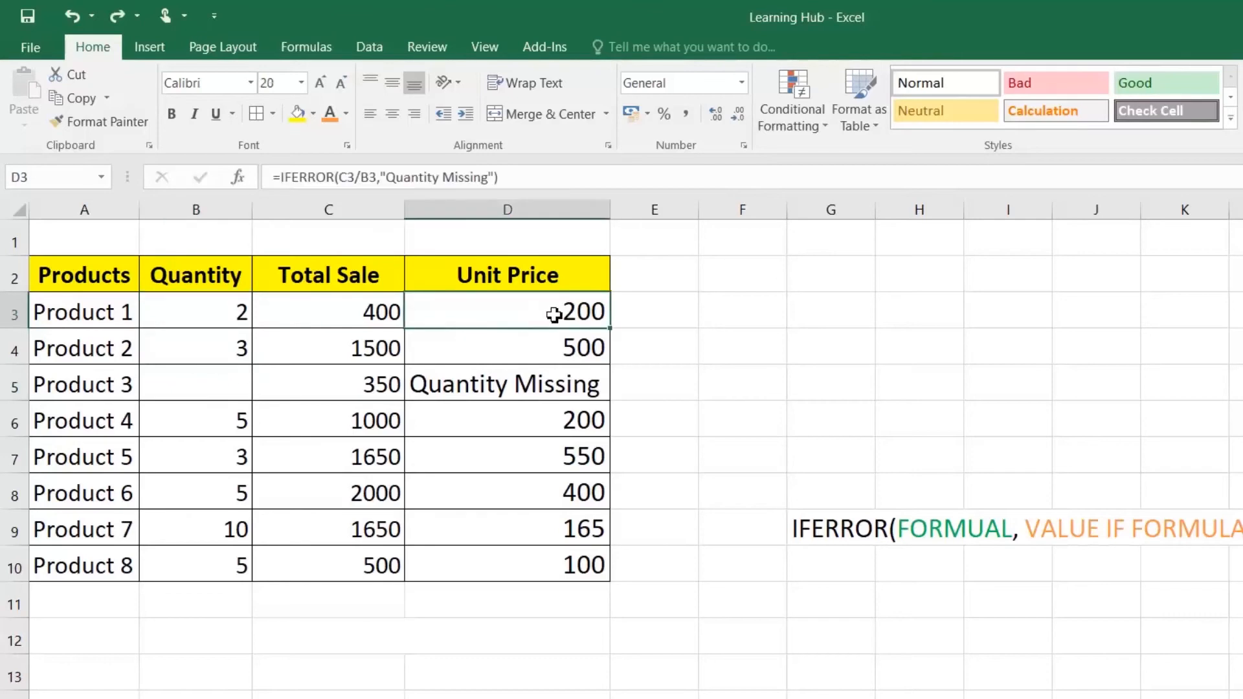
double_click(554, 315)
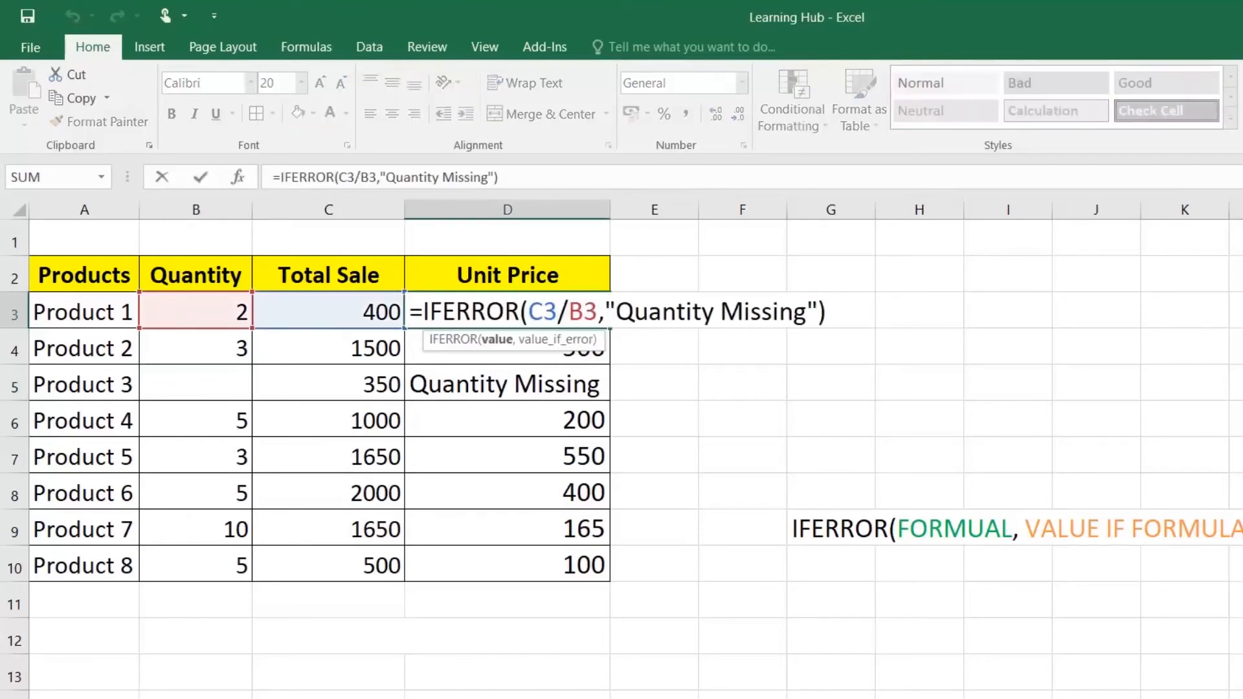
drag(605, 312, 816, 311)
text(0)
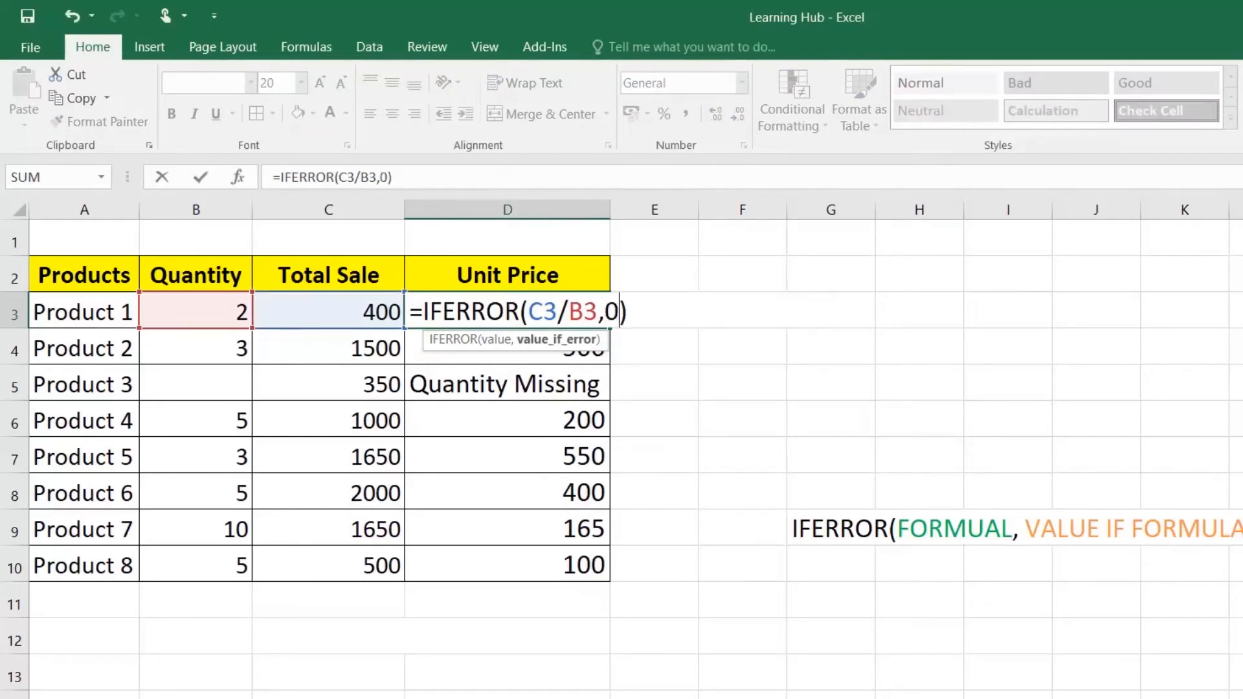
key(Return)
click(558, 301)
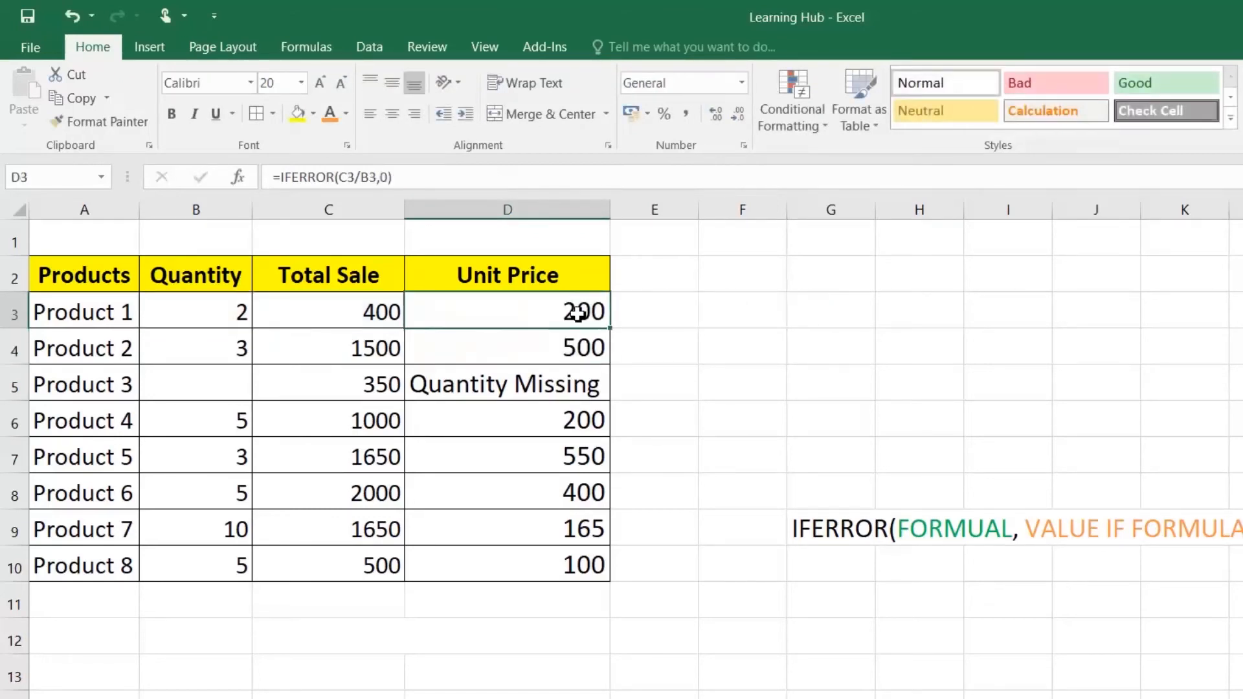
double_click(609, 329)
click(558, 397)
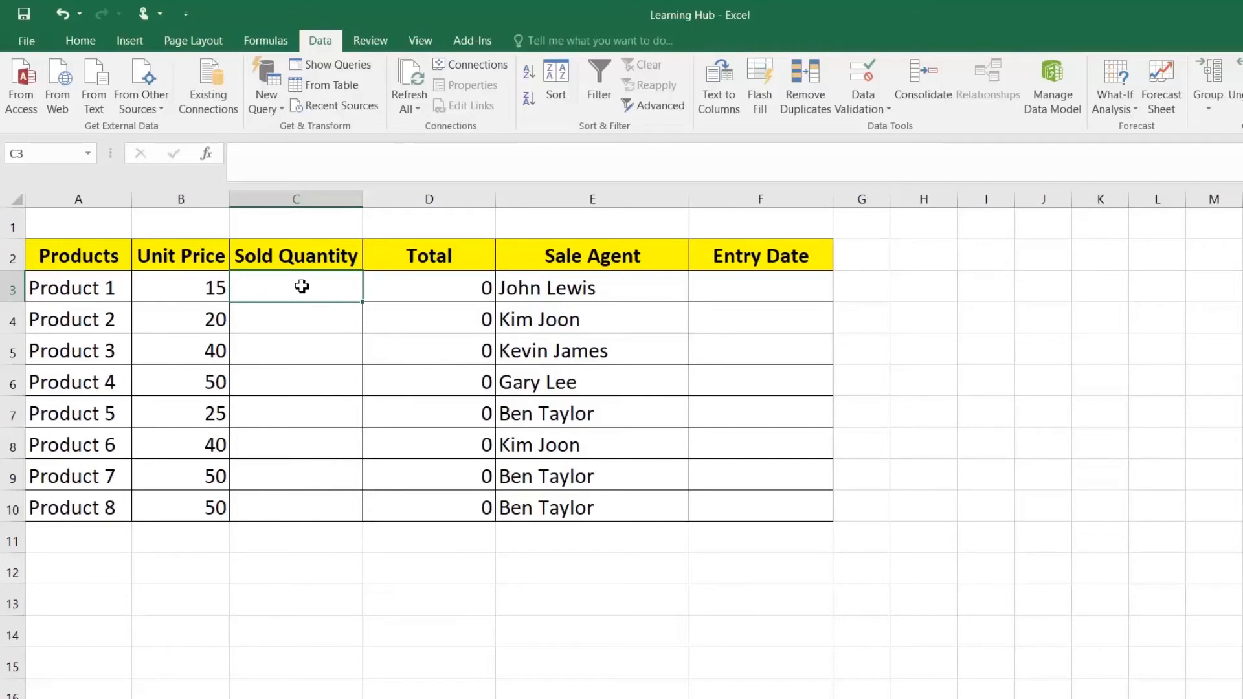
Enter the text "dddd" as Product 1's sold quantity in C3 to test how the Total formula handles text.
click(773, 299)
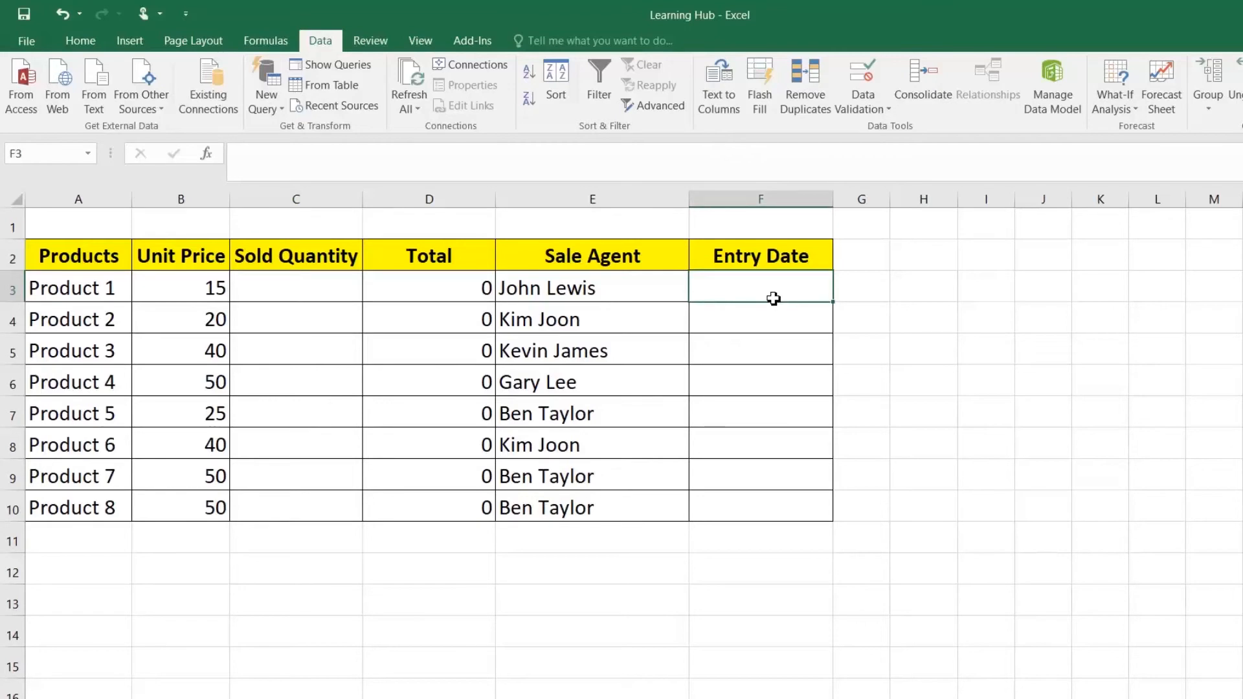
click(338, 292)
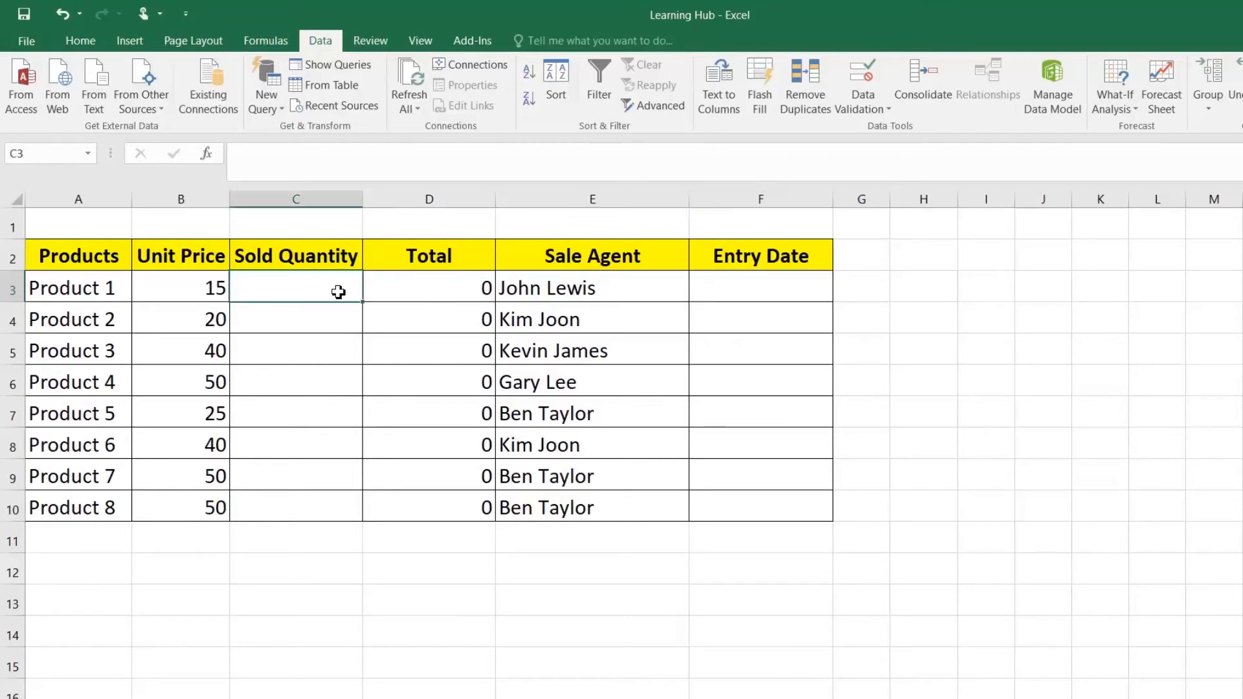
text(dddd)
key(Return)
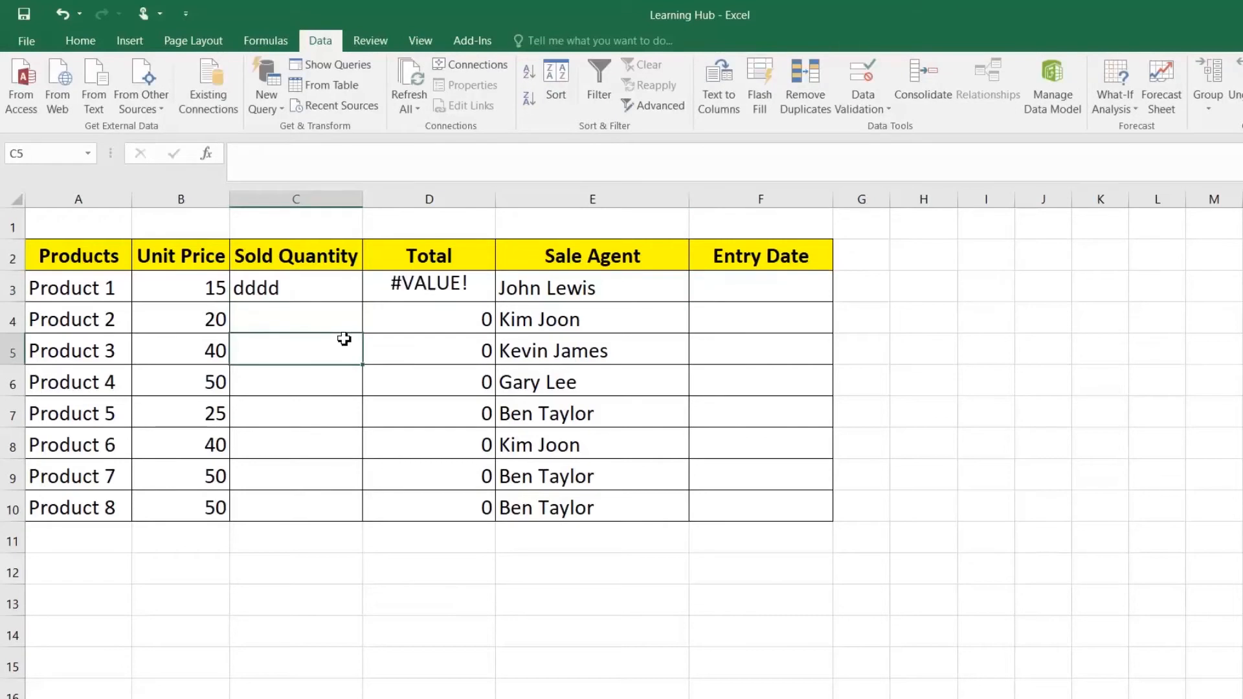
Enter the trial text "dfsdfs" in Entry Date cells, and clear F3 through F6 again.
click(720, 285)
text(dfsdfs)
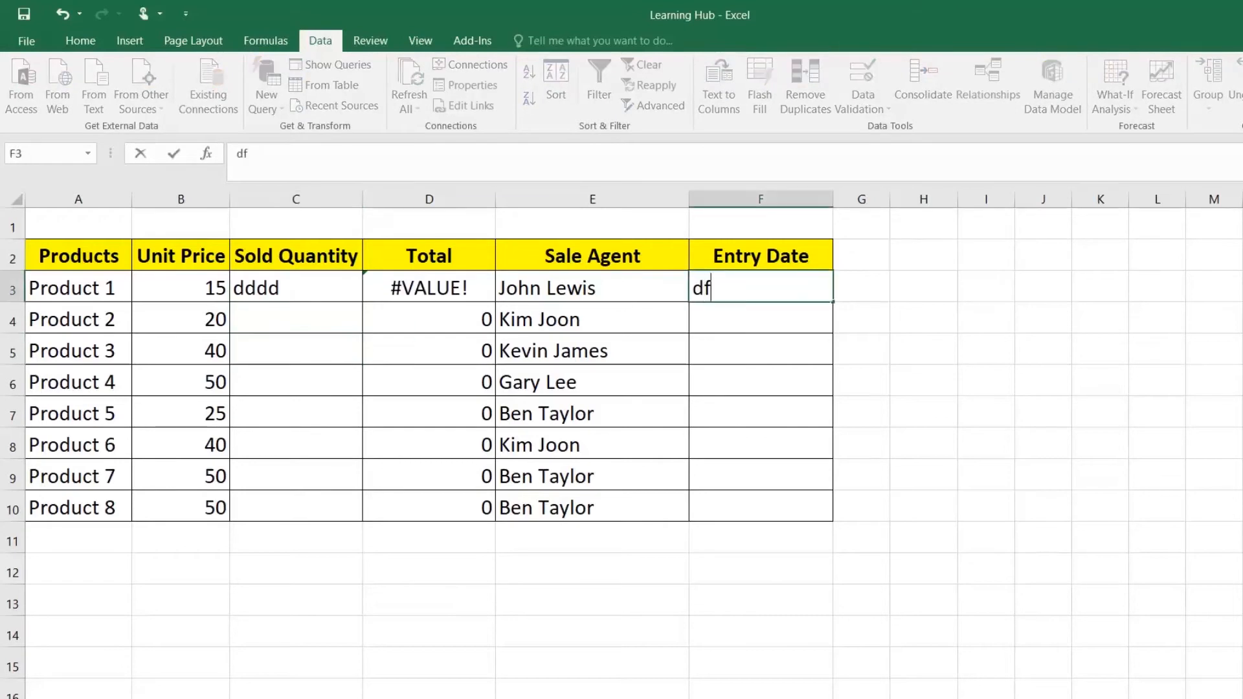
click(749, 329)
click(760, 390)
text(dfsdfs)
click(778, 444)
drag(732, 287, 729, 383)
key(Delete)
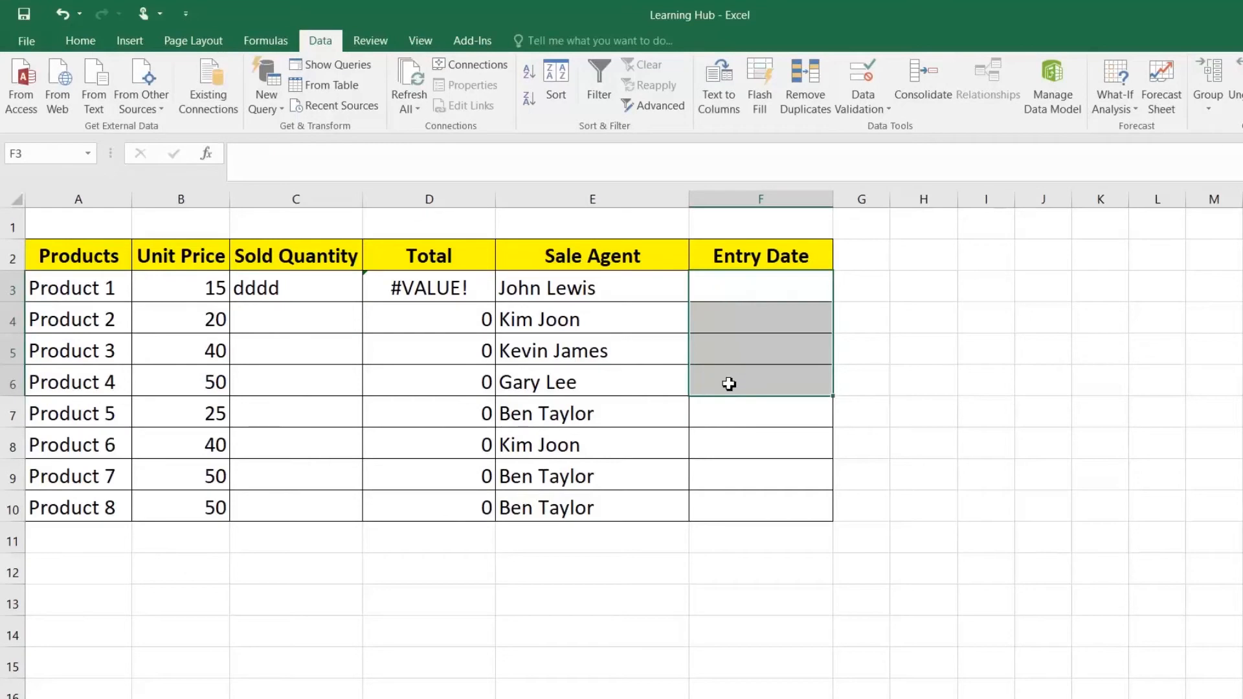
Clear the trial text from Product 1's sold quantity in C3.
click(304, 313)
click(303, 287)
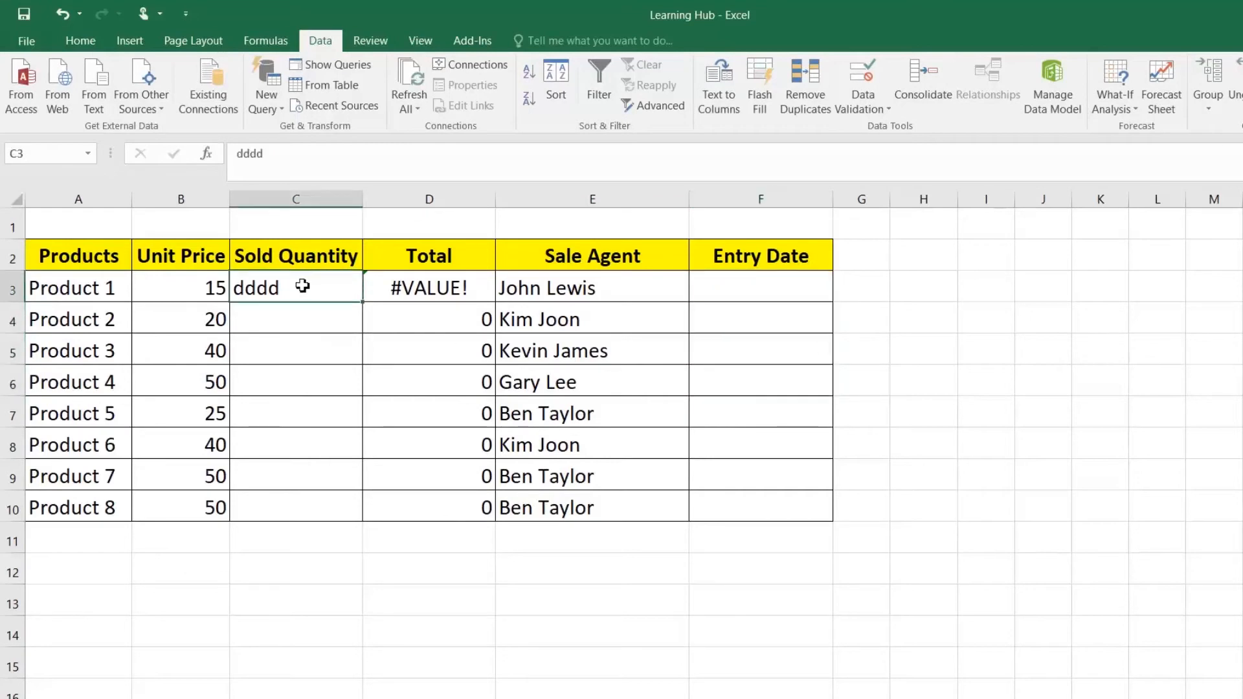
key(Delete)
drag(302, 285, 302, 304)
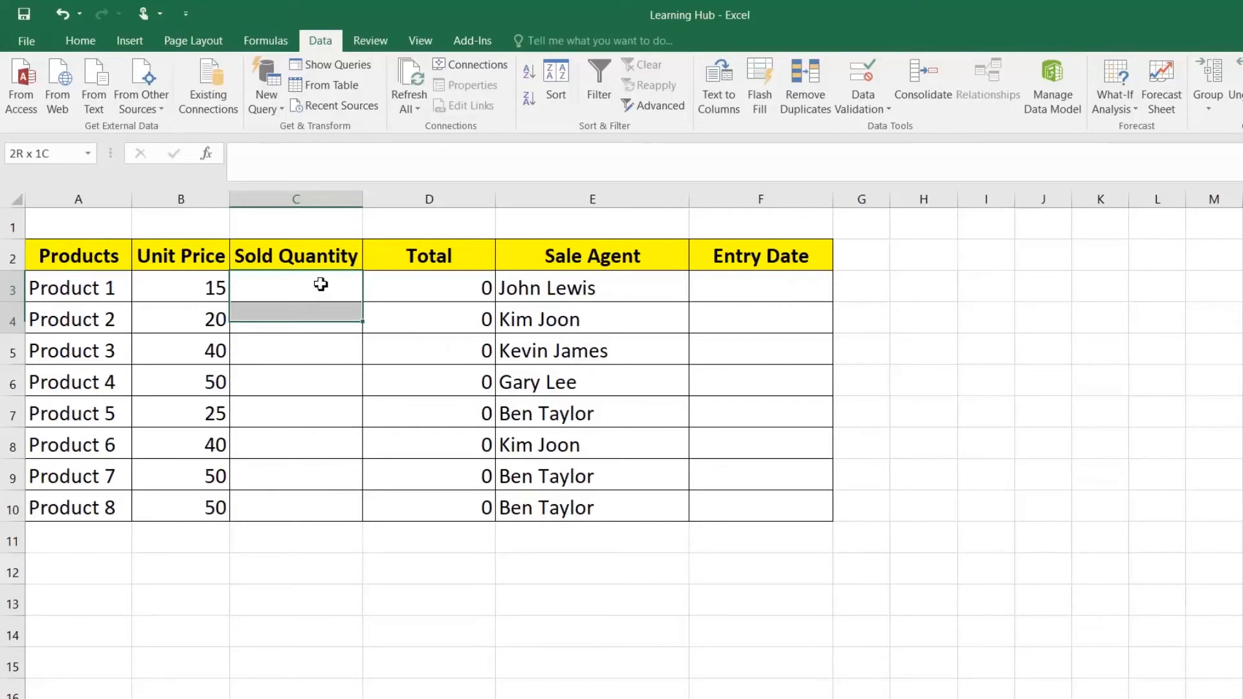
drag(320, 283, 324, 463)
drag(736, 290, 732, 466)
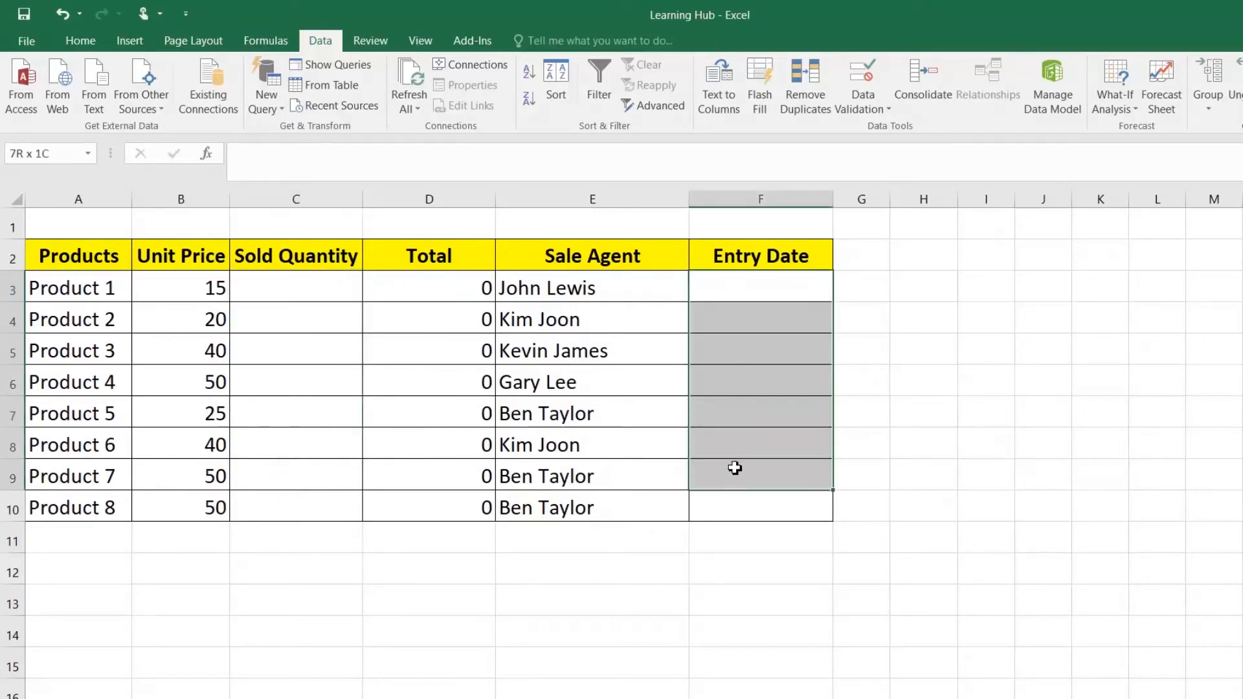
Start a data validation rule for Product 1's sold quantity in C3 that allows only whole numbers.
click(277, 293)
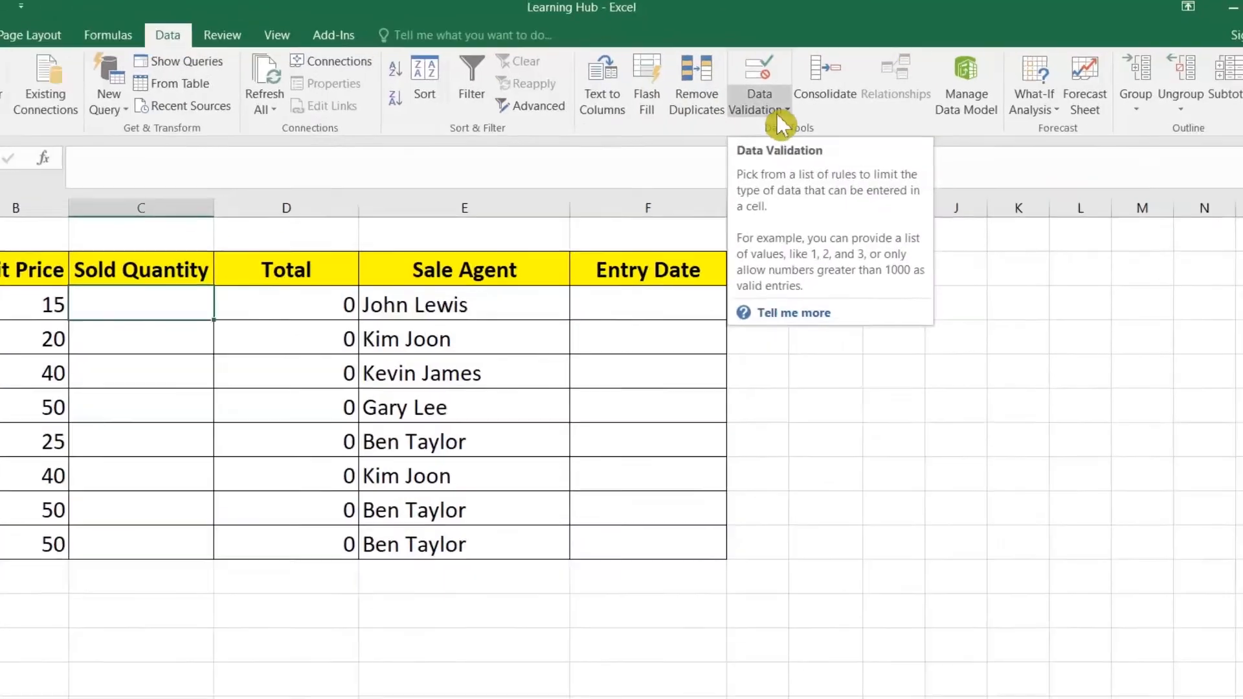
click(881, 111)
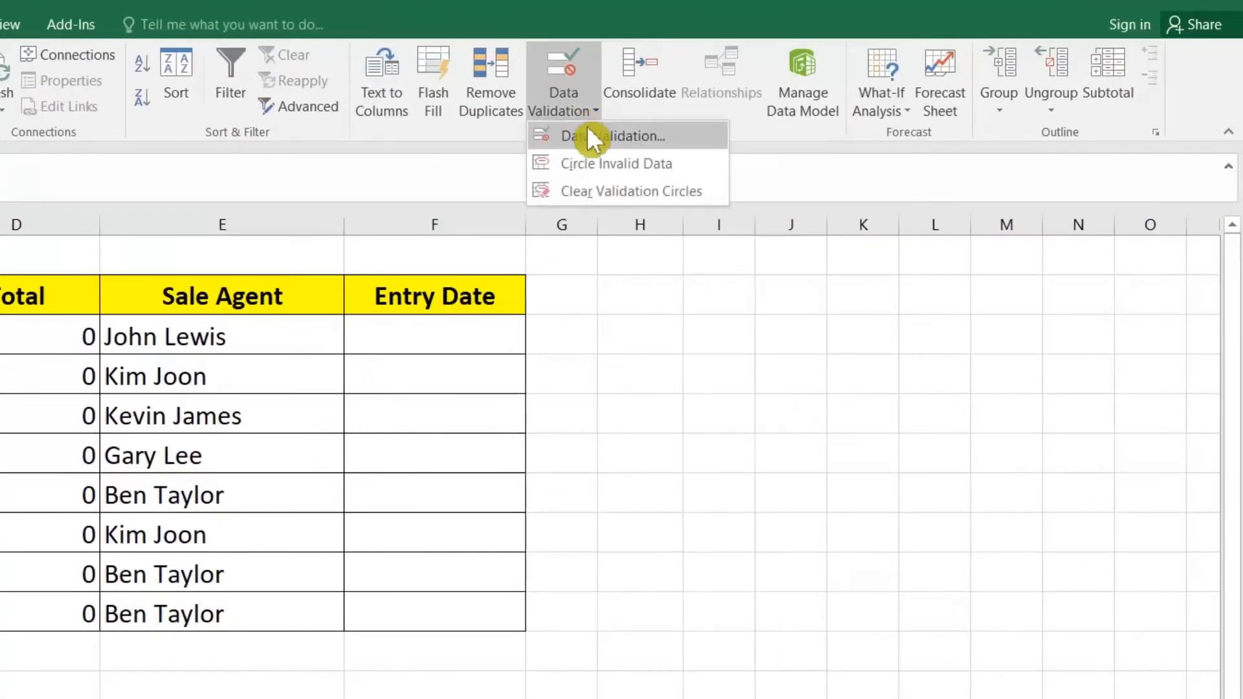
click(589, 134)
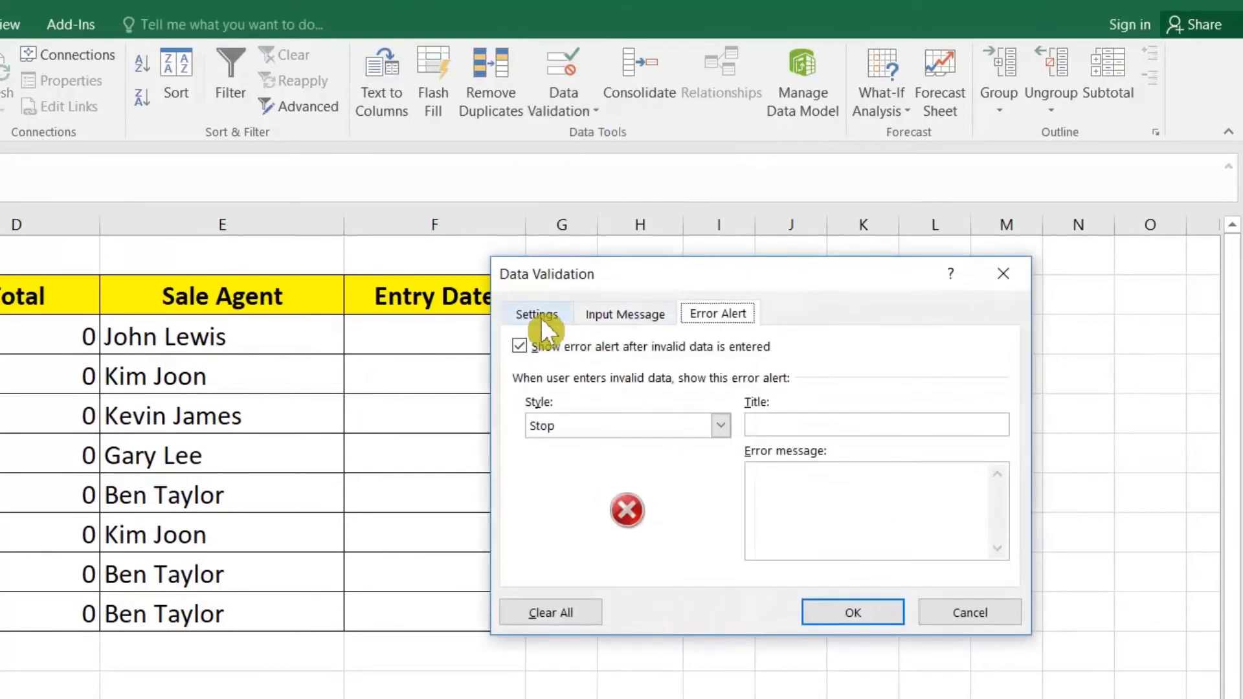
click(541, 317)
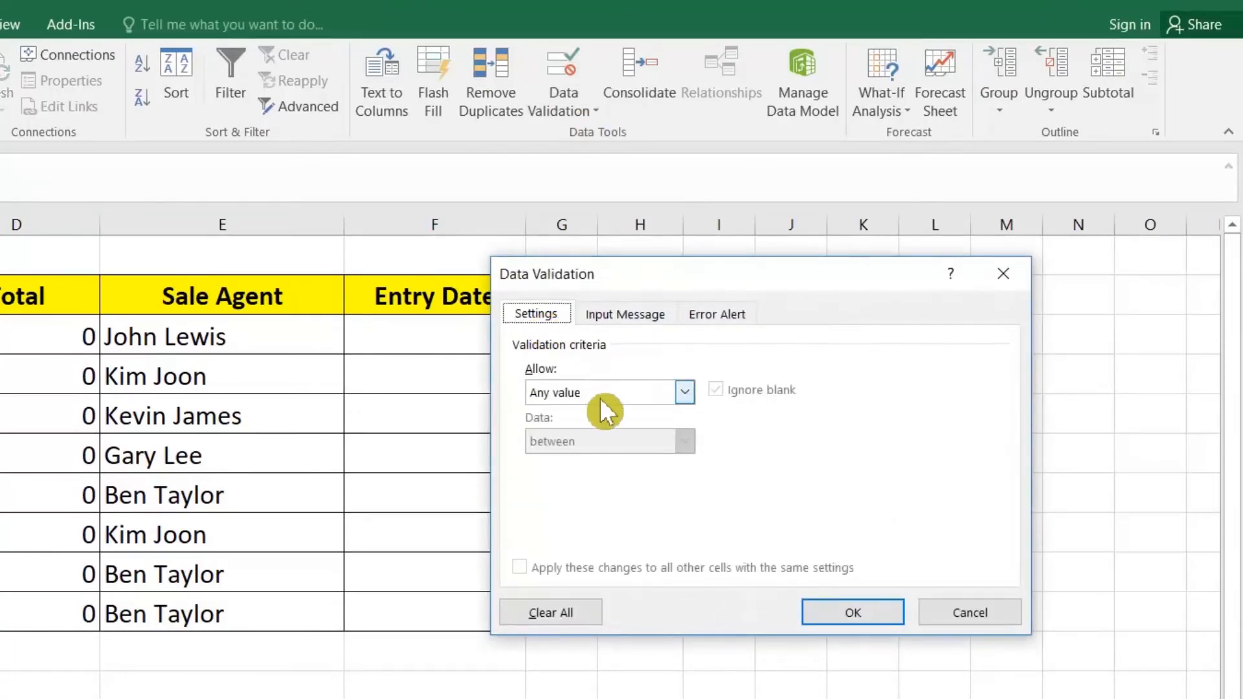
click(583, 392)
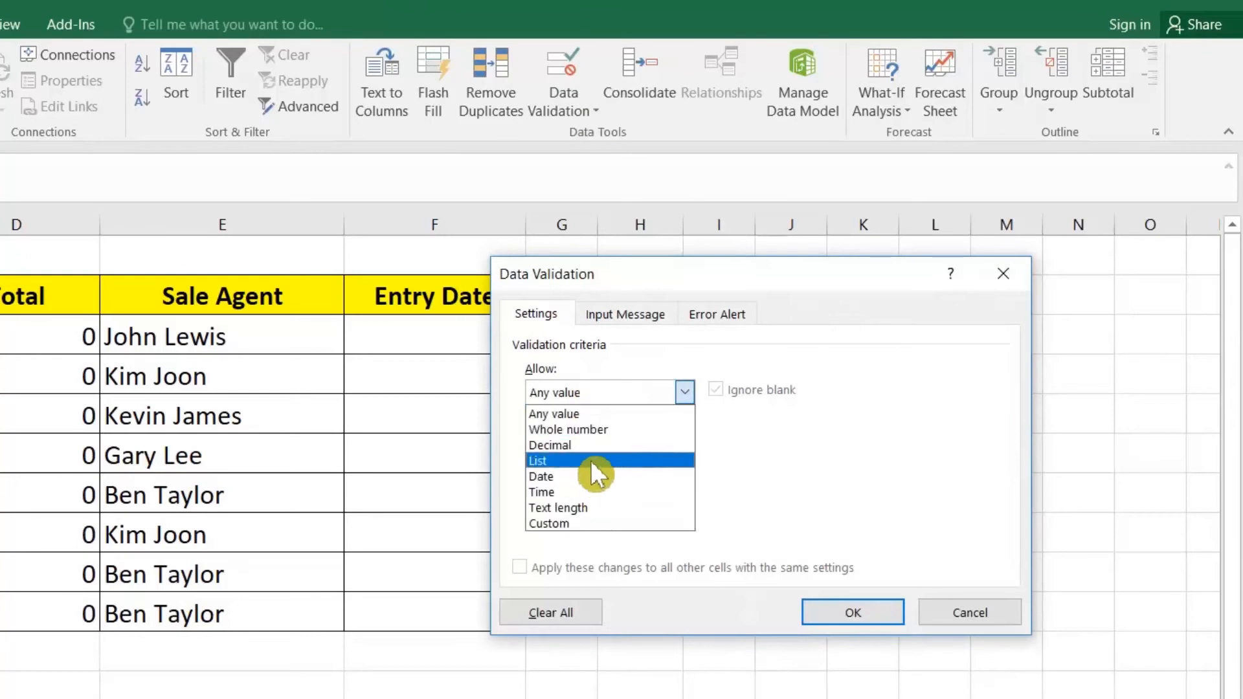
click(607, 428)
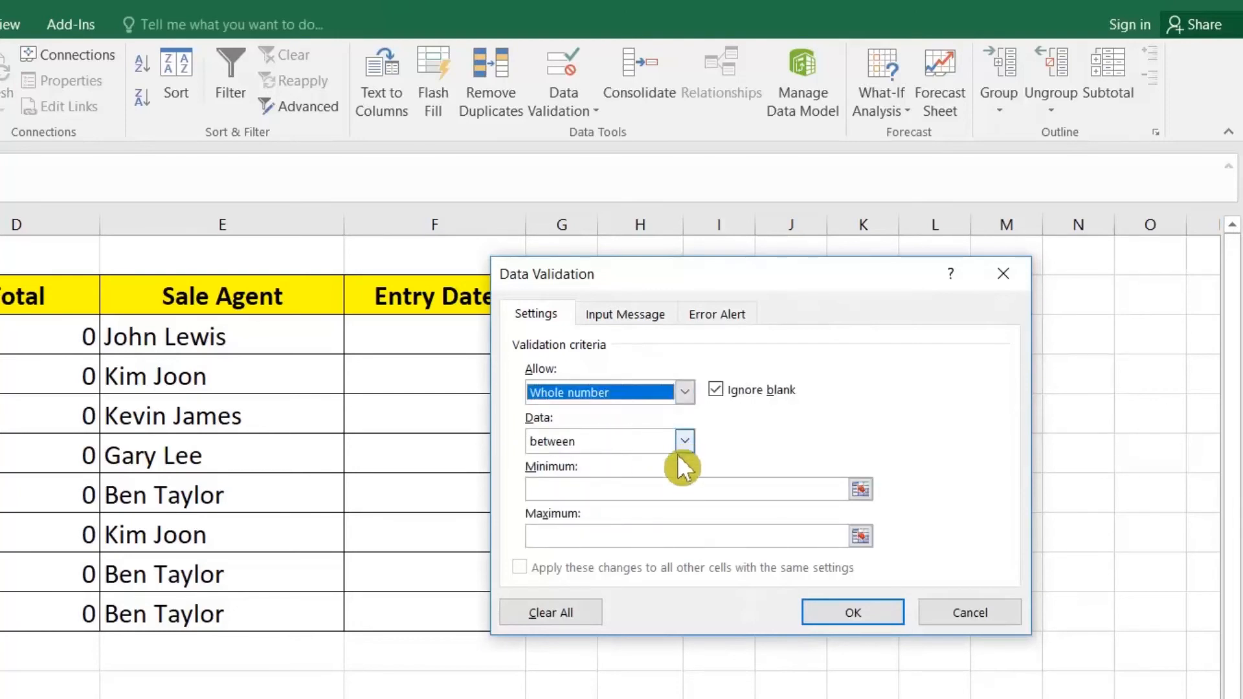
Limit the rule to values between 0 and 1000 without ignoring blanks, apply it, and fill it down to C10.
click(679, 490)
click(716, 389)
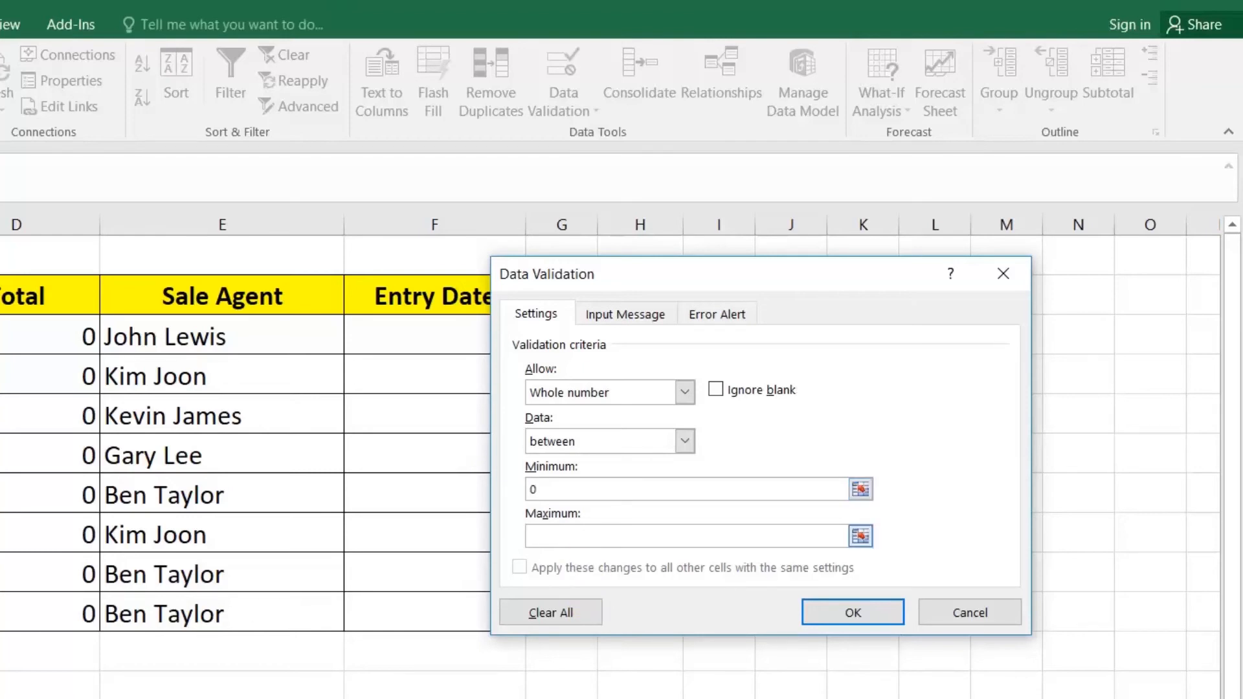
text(1000)
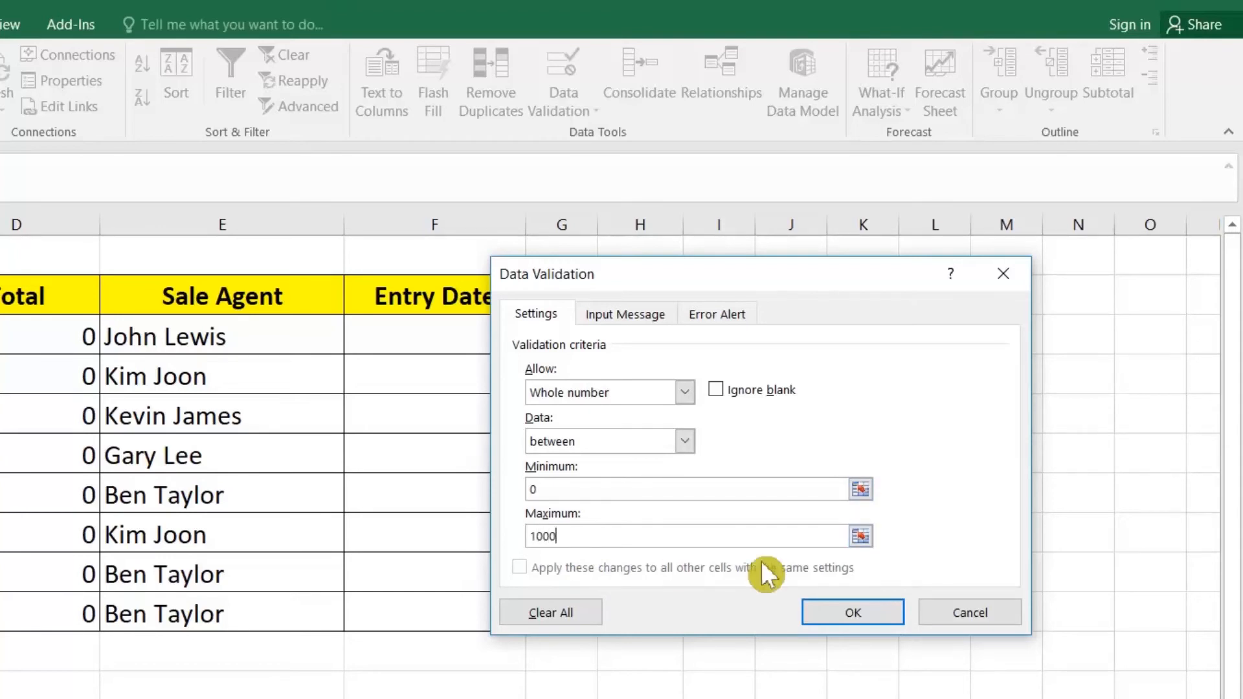
click(828, 616)
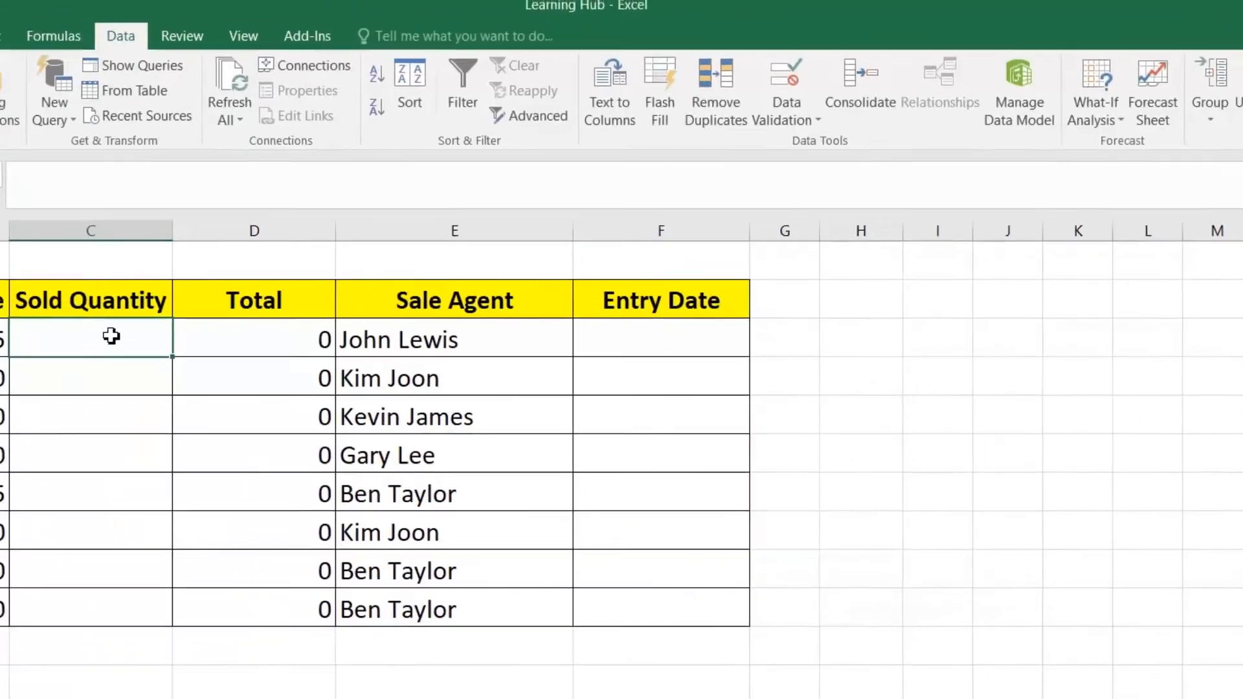
drag(104, 355, 106, 424)
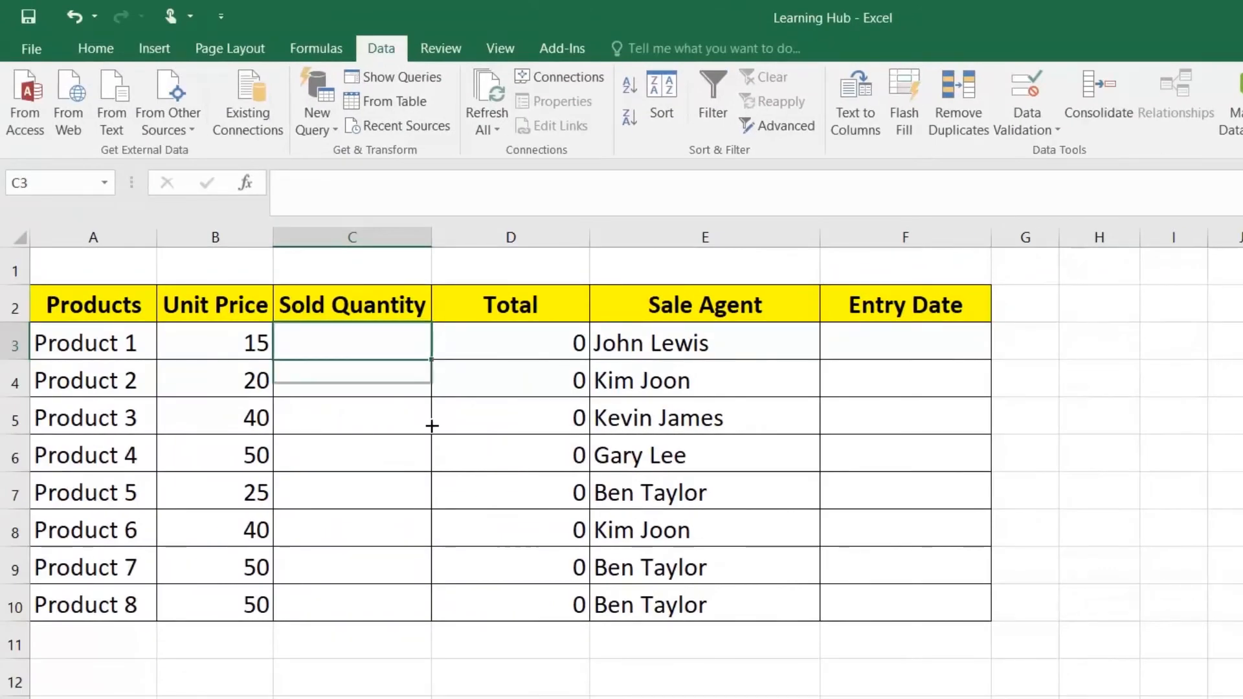
drag(431, 425, 407, 608)
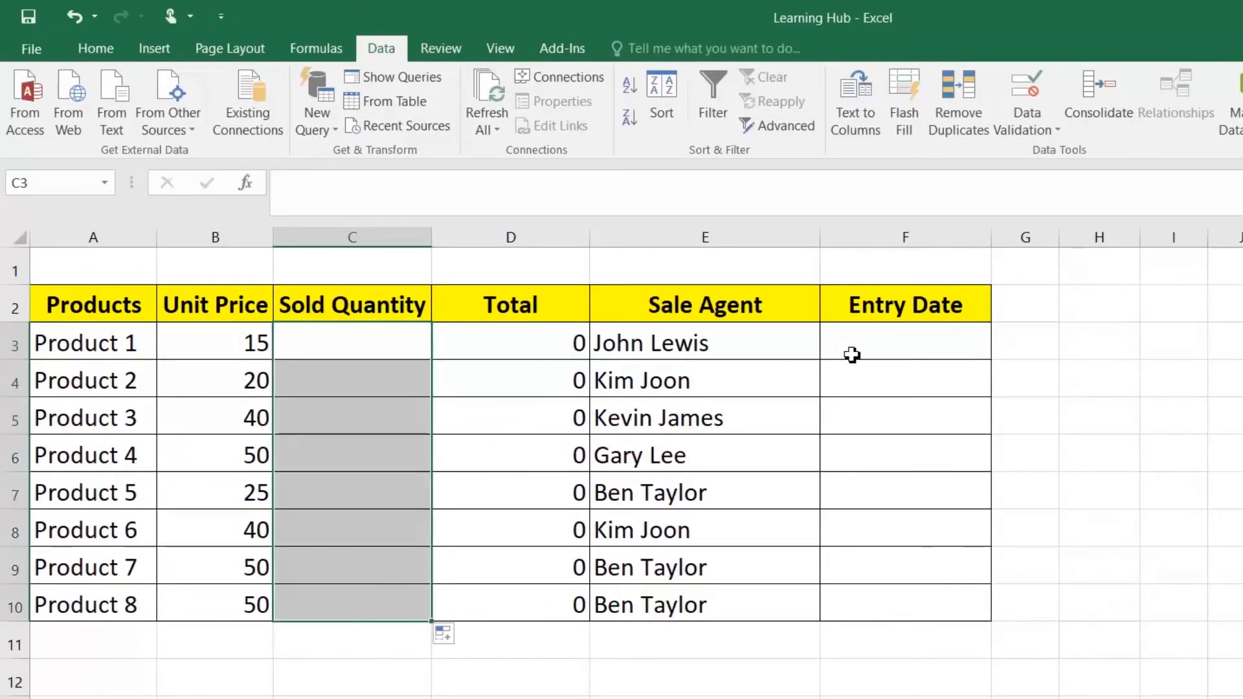
Start a data validation rule for Product 1's entry date in F3 that allows only dates.
click(904, 341)
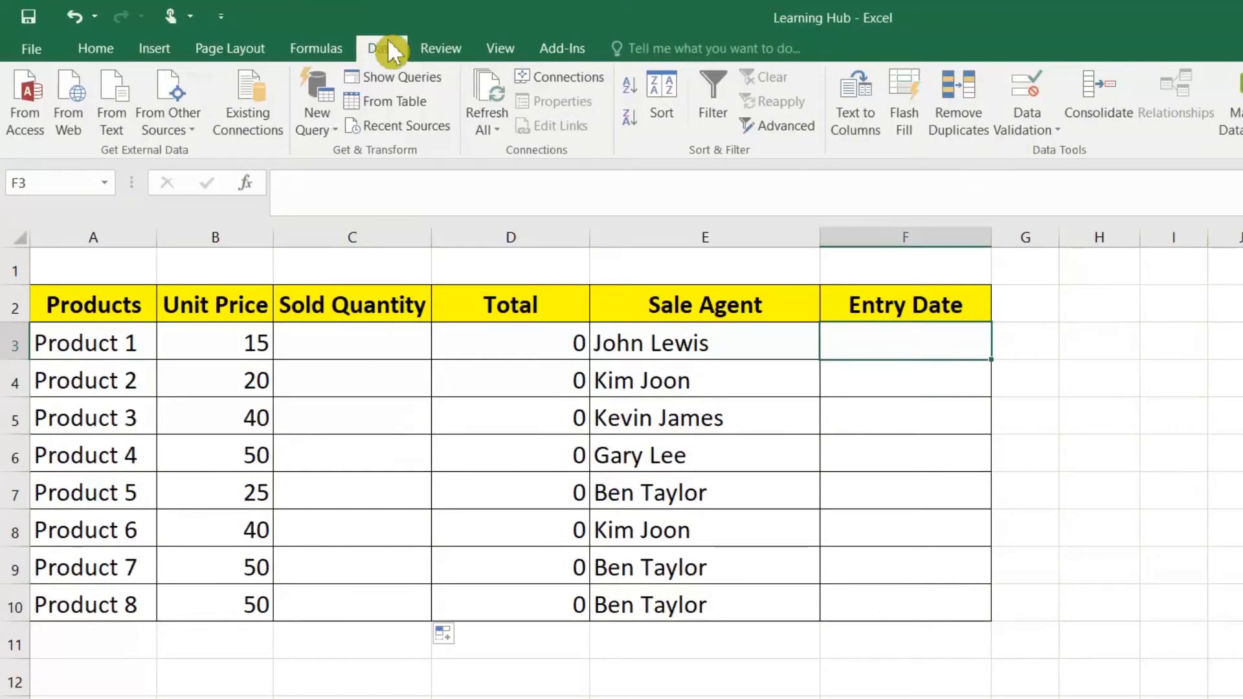
click(1032, 131)
click(1033, 153)
click(1088, 395)
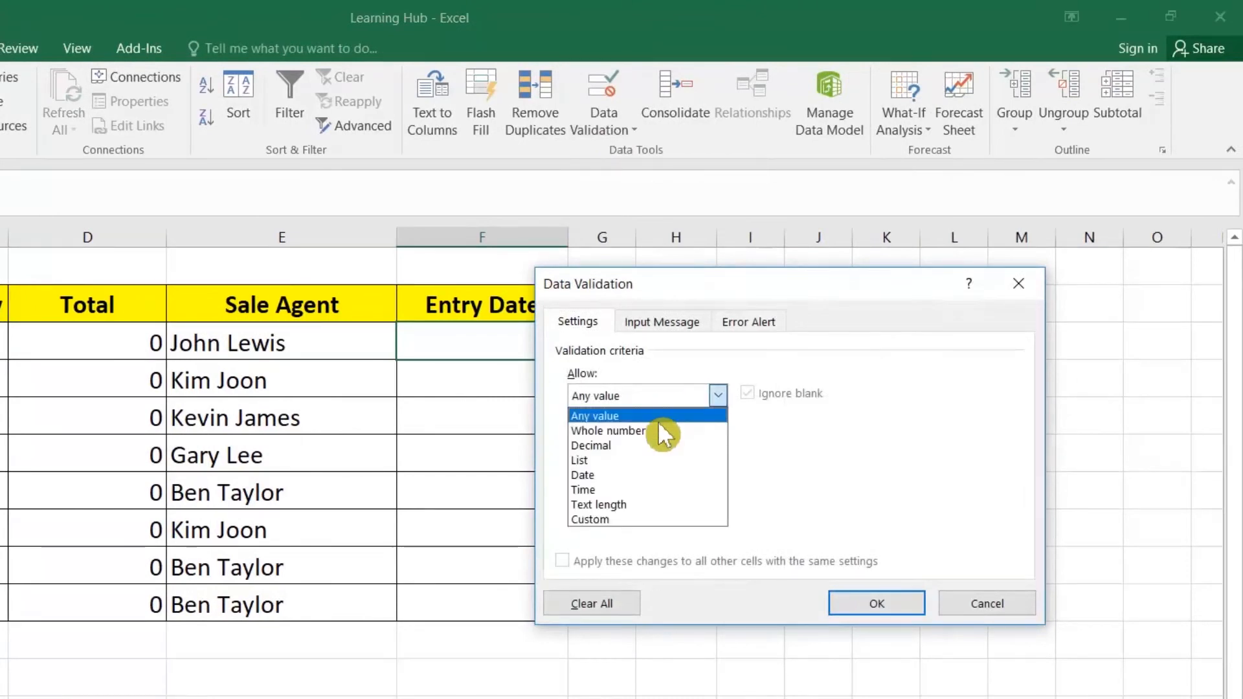
click(639, 474)
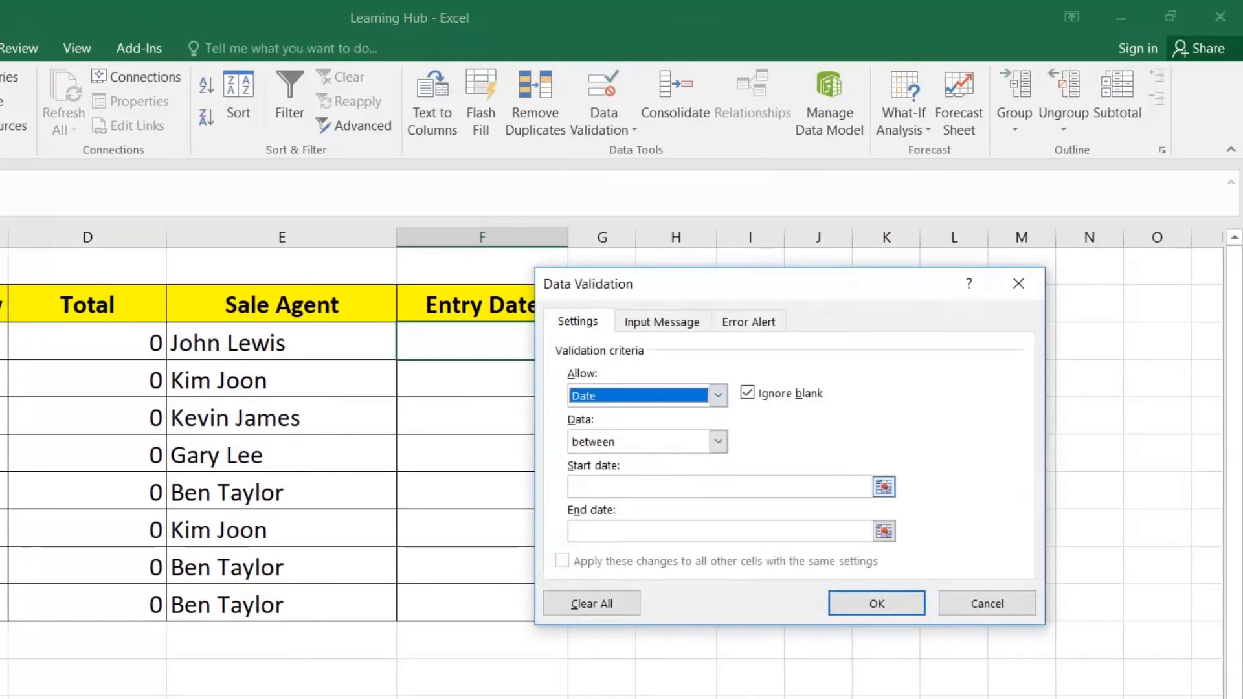
Limit the date rule to between 01-01-2020 and 31-12-2020, apply it, and fill it down to F10.
click(680, 486)
text(01)
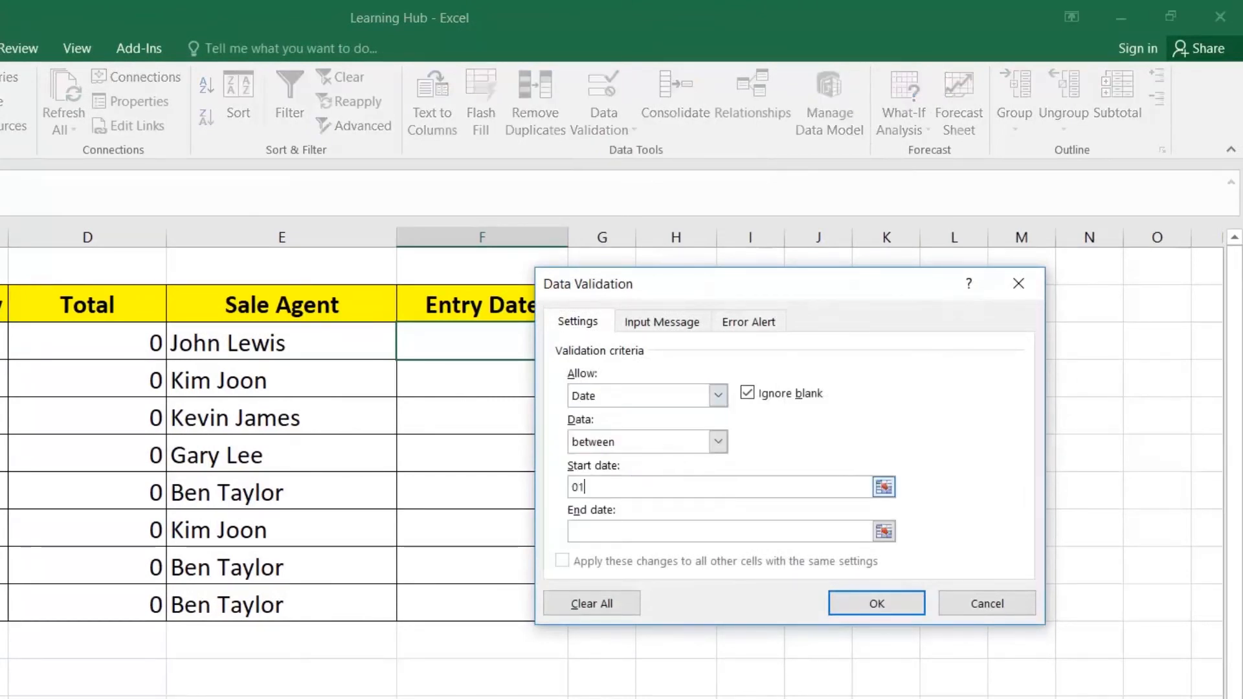
text(-01-2020)
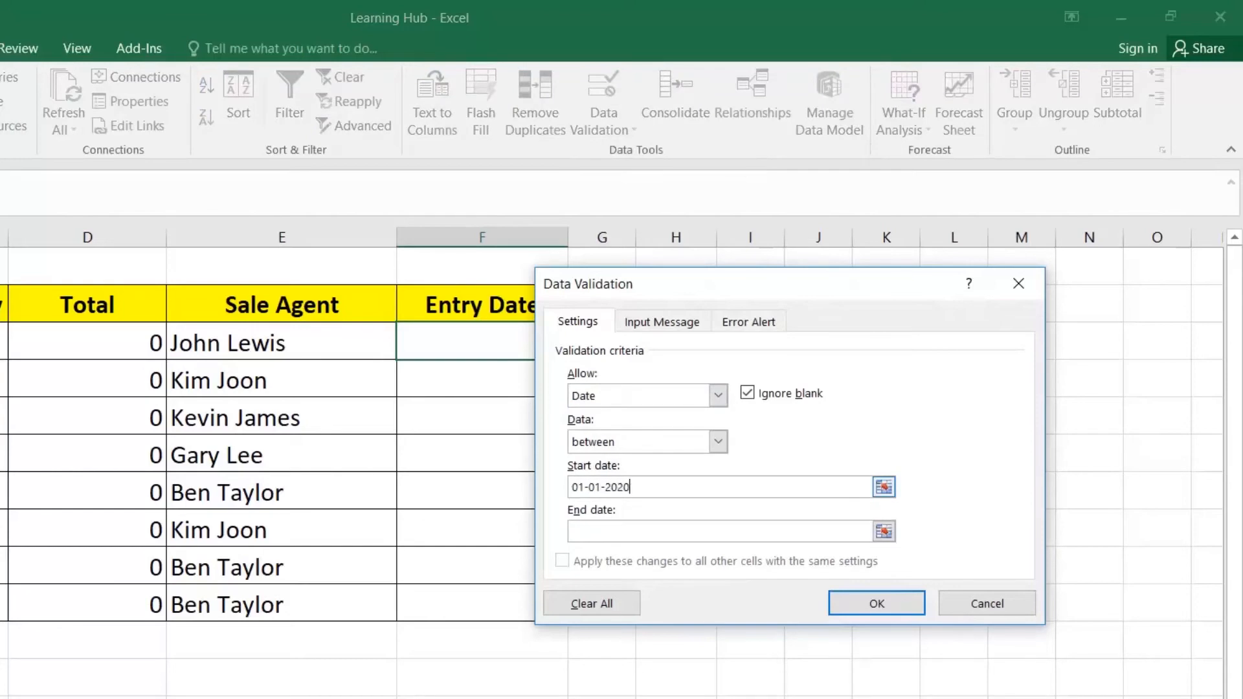
key(Tab)
text(31-12-2020)
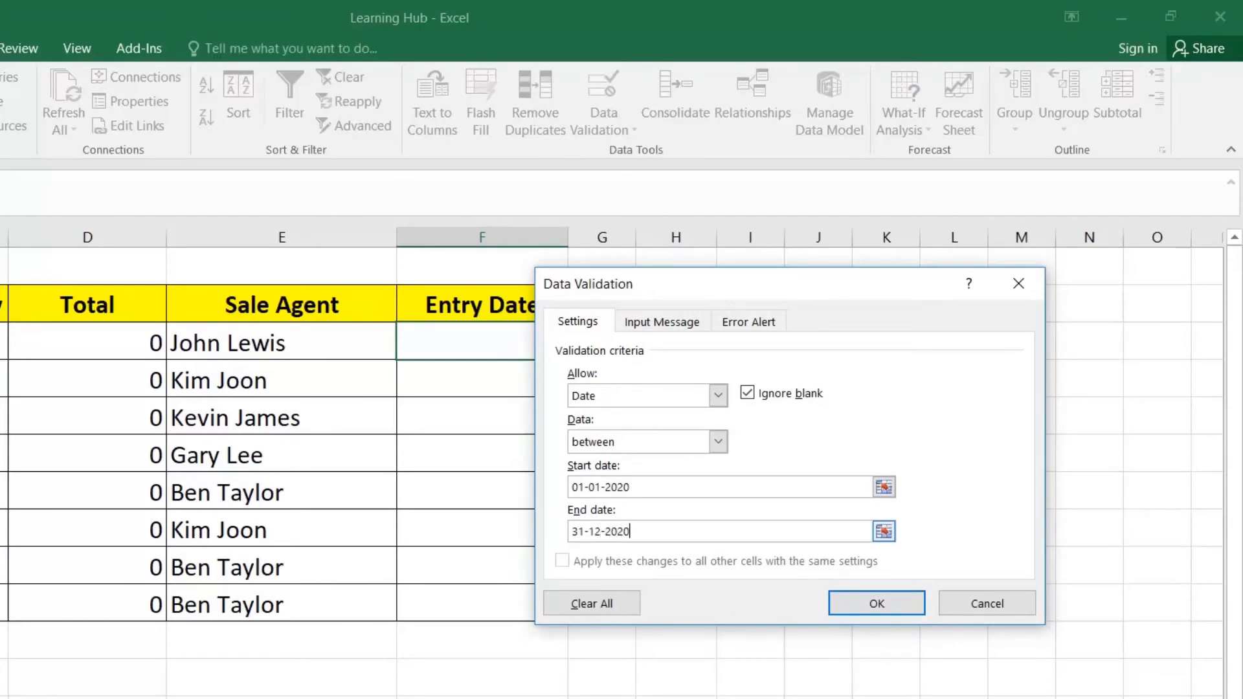
click(848, 604)
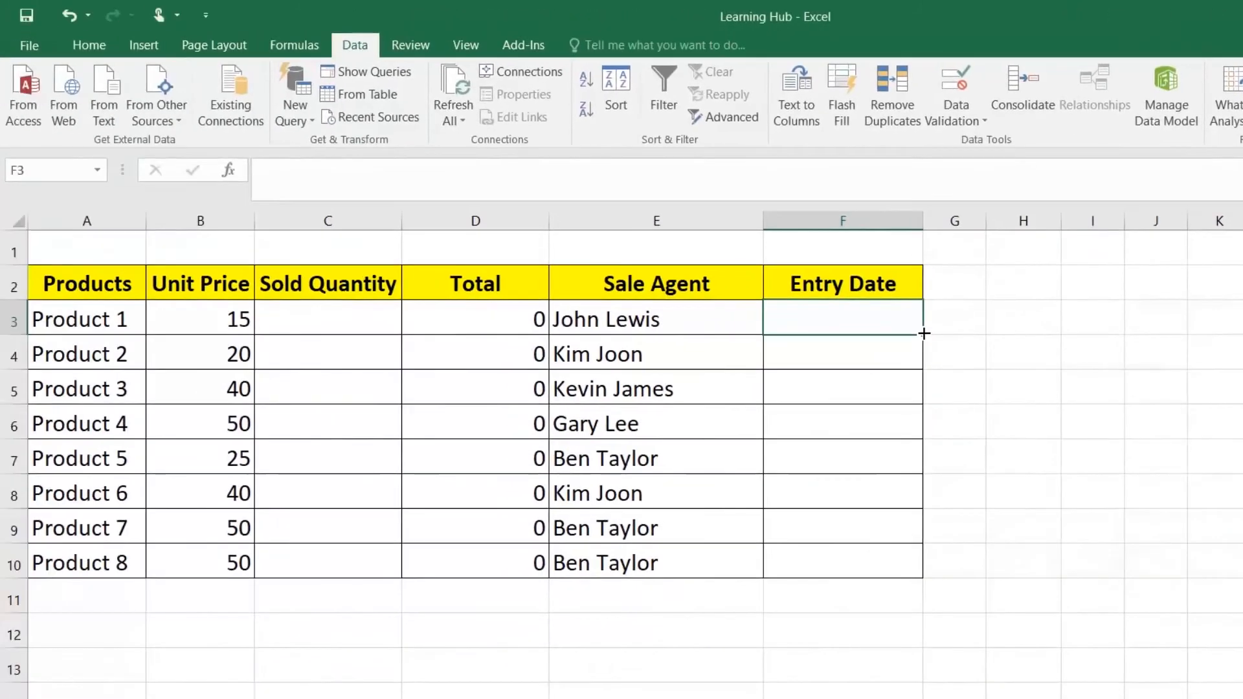
drag(923, 333, 924, 571)
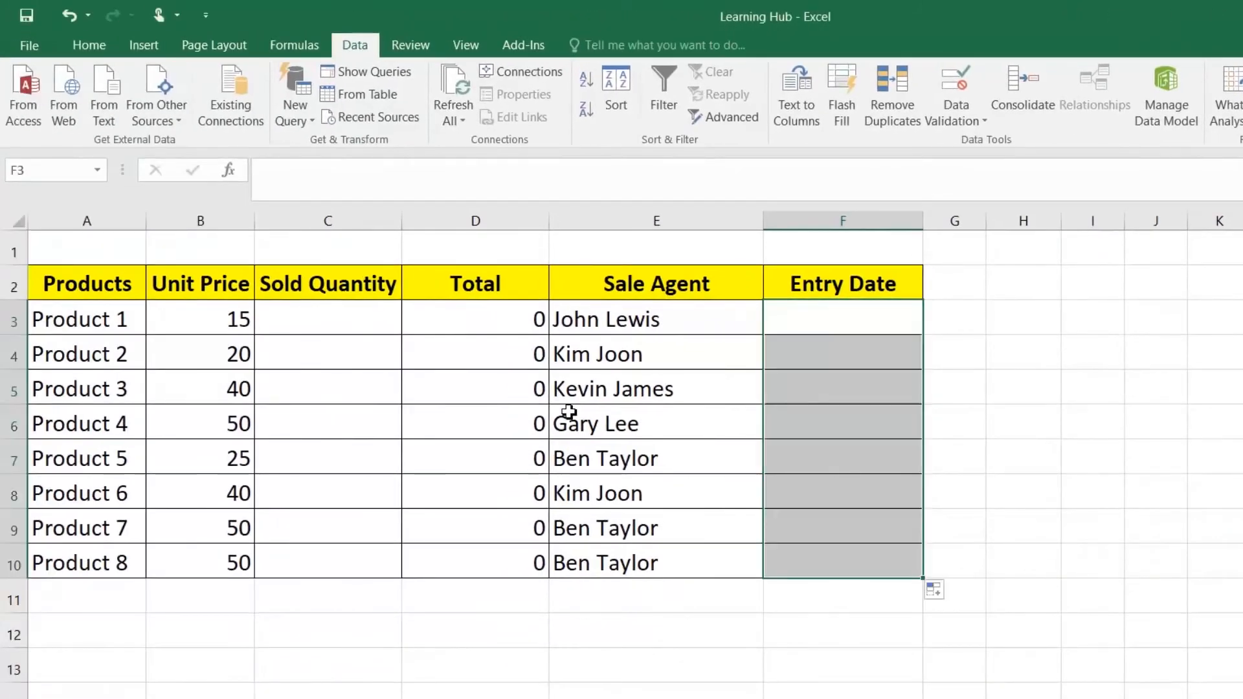
Test the quantity validation by entering the text "dfsd" in C3, and cancel the entry.
click(353, 326)
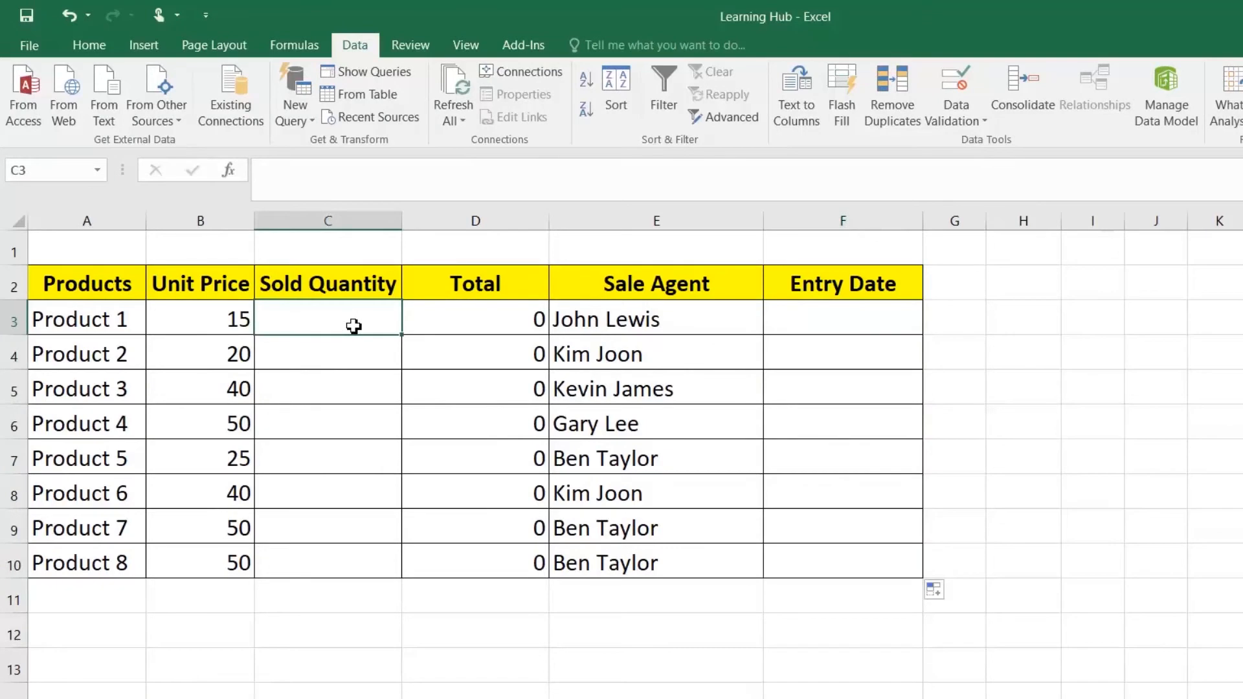
text(dfsd)
key(Return)
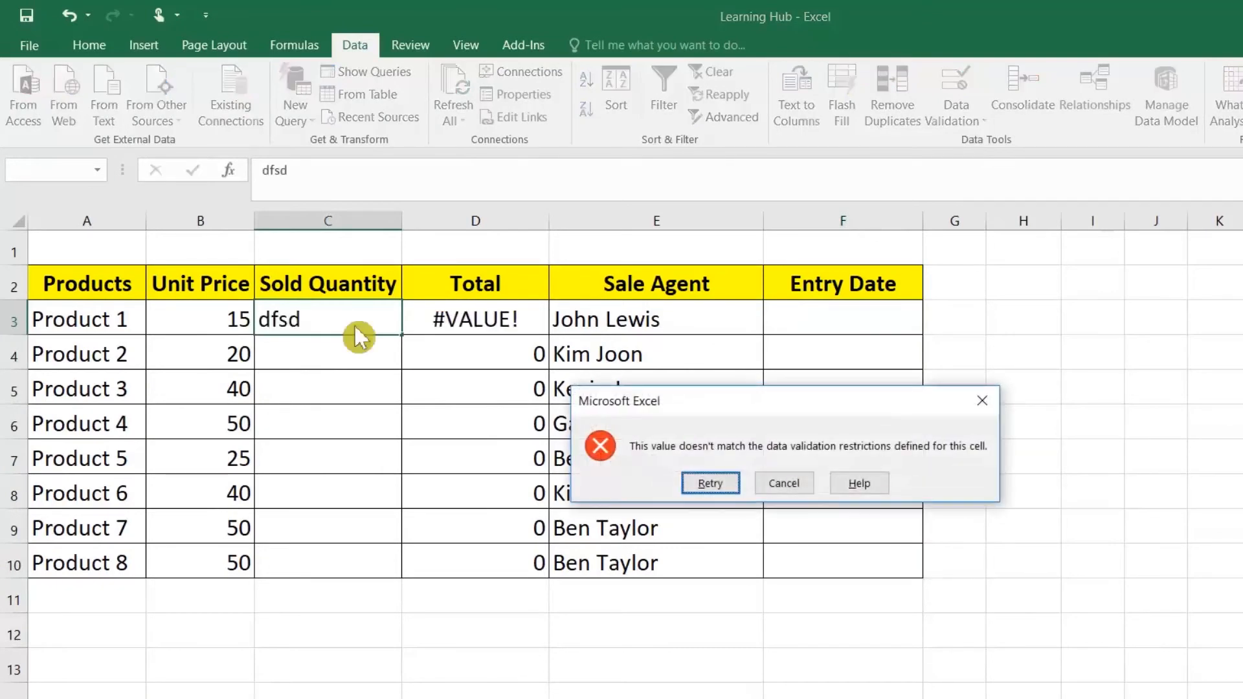
click(786, 484)
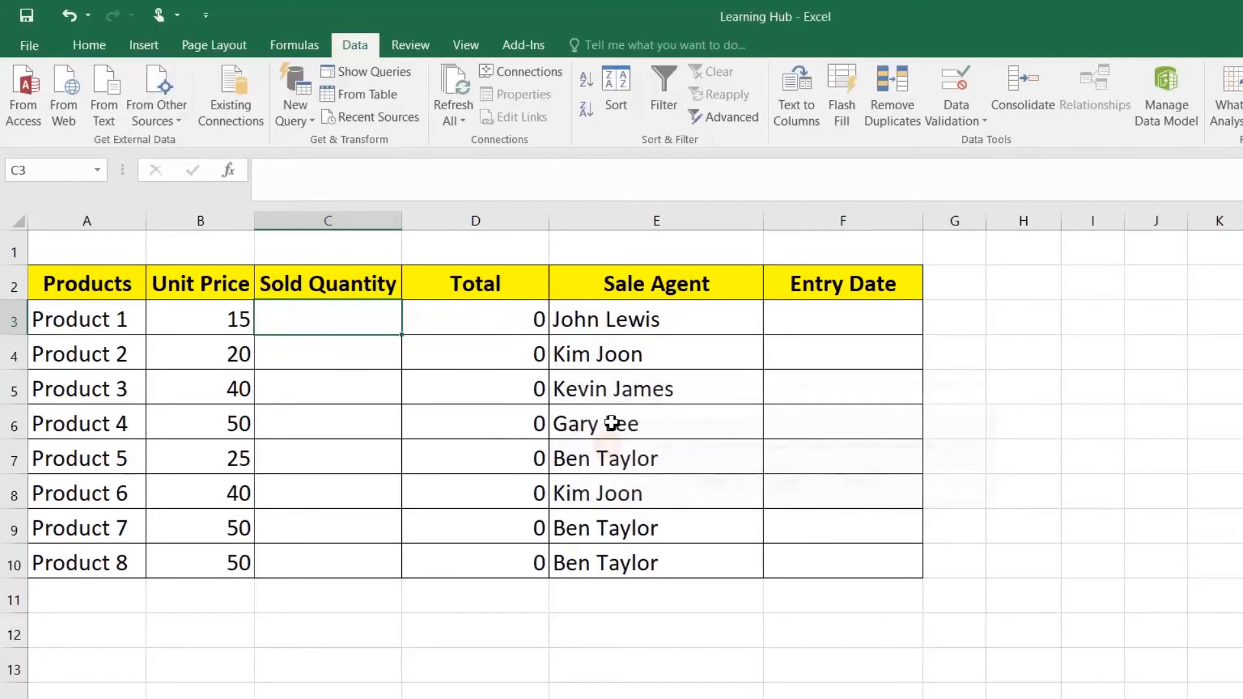
Try to enter the date 12-12-2020 as Product 1's sold quantity in C3.
text(12)
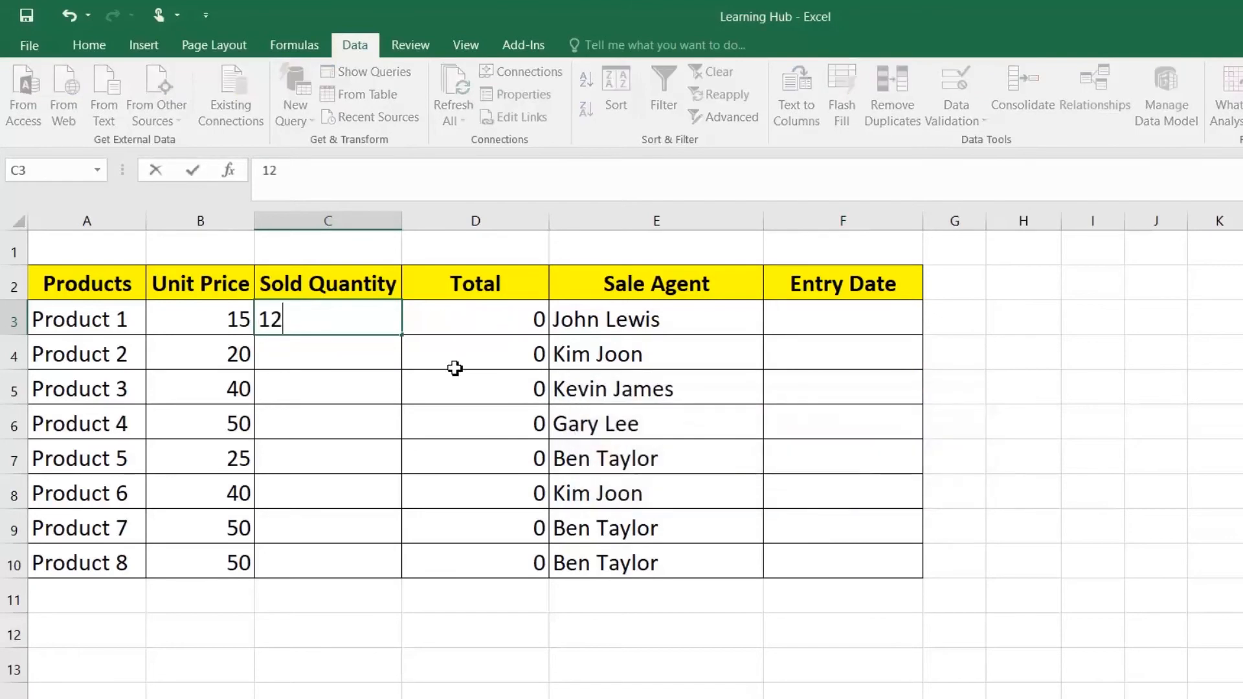
text(-12-2020)
key(Return)
key(Return)
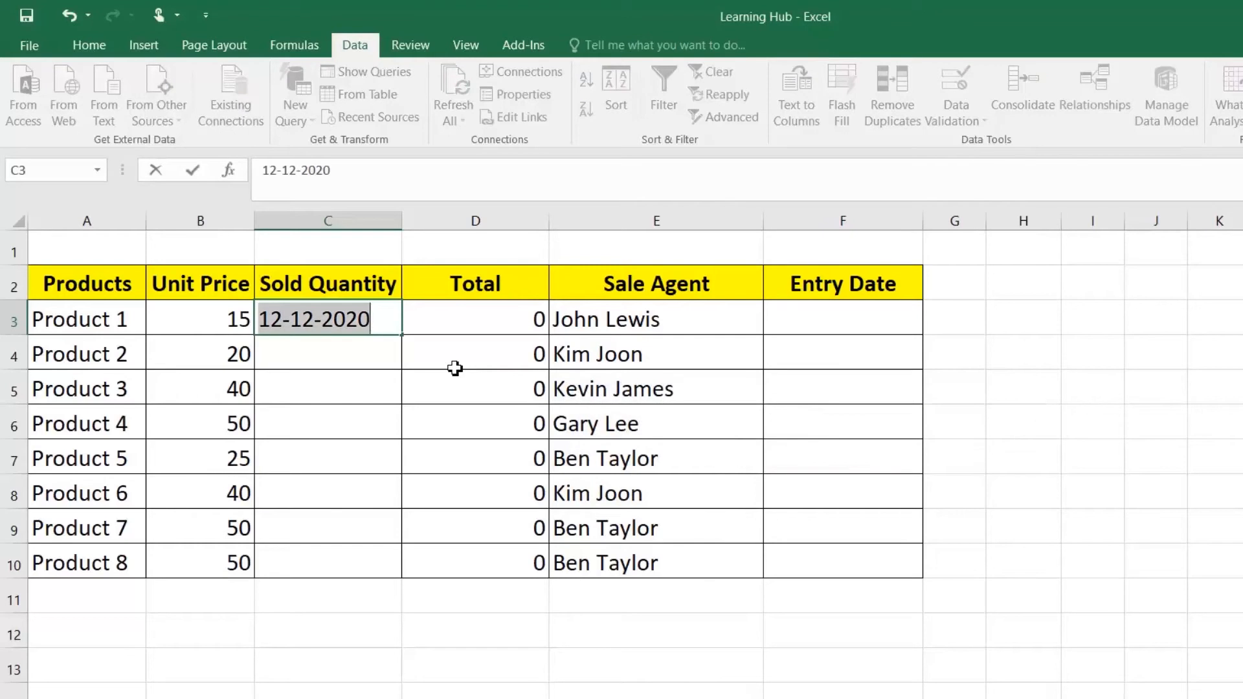
Set Product 1's sold quantity in C3 to 22.
text(22)
key(Return)
key(Up)
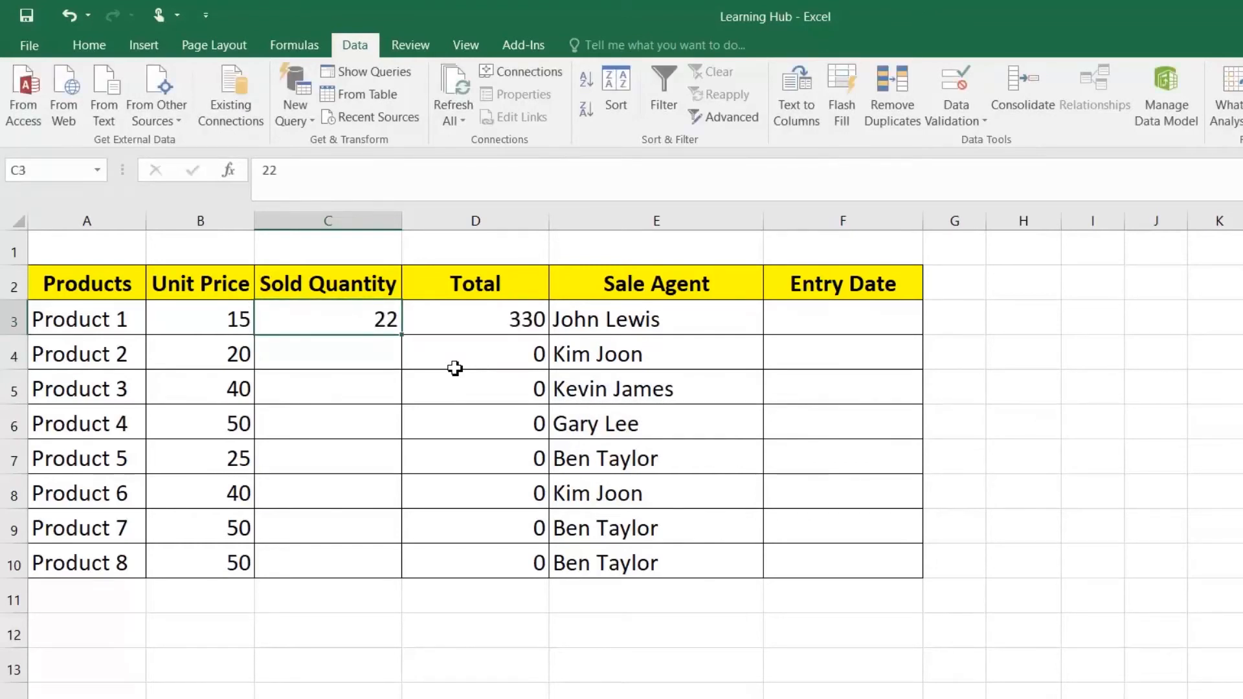
Try to enter the decimal 22.22 as Product 1's sold quantity in C3, and cancel the entry.
text(22.22)
key(Return)
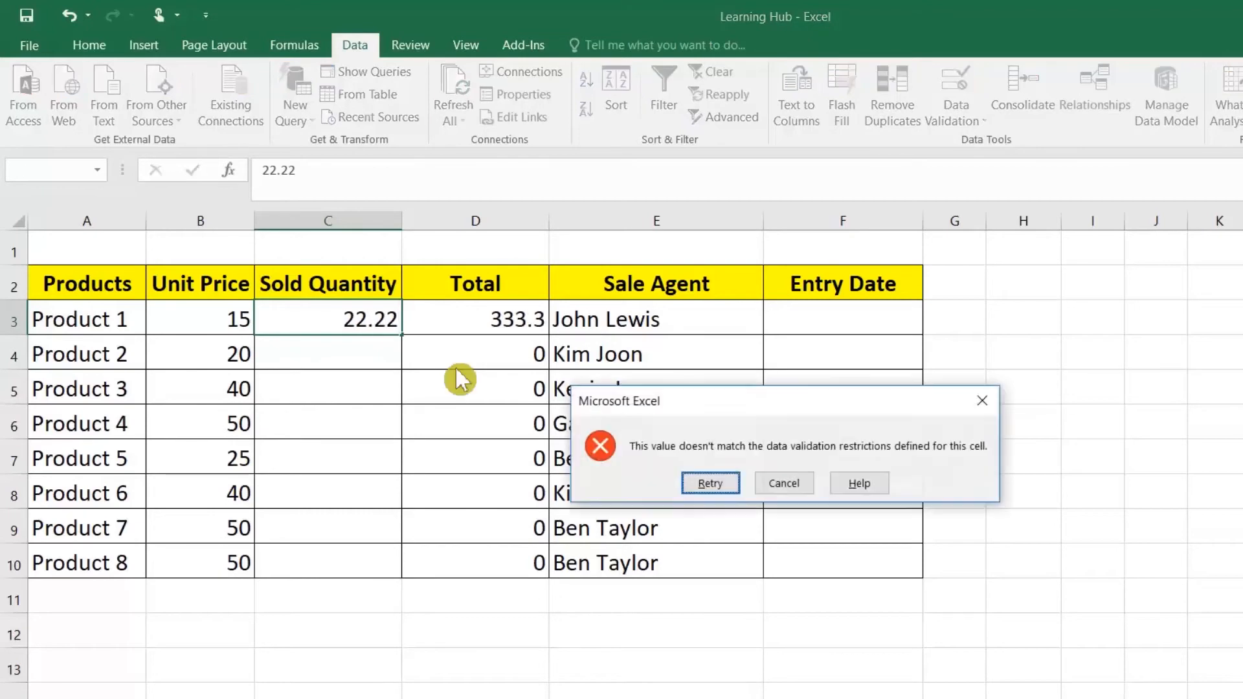
key(Escape)
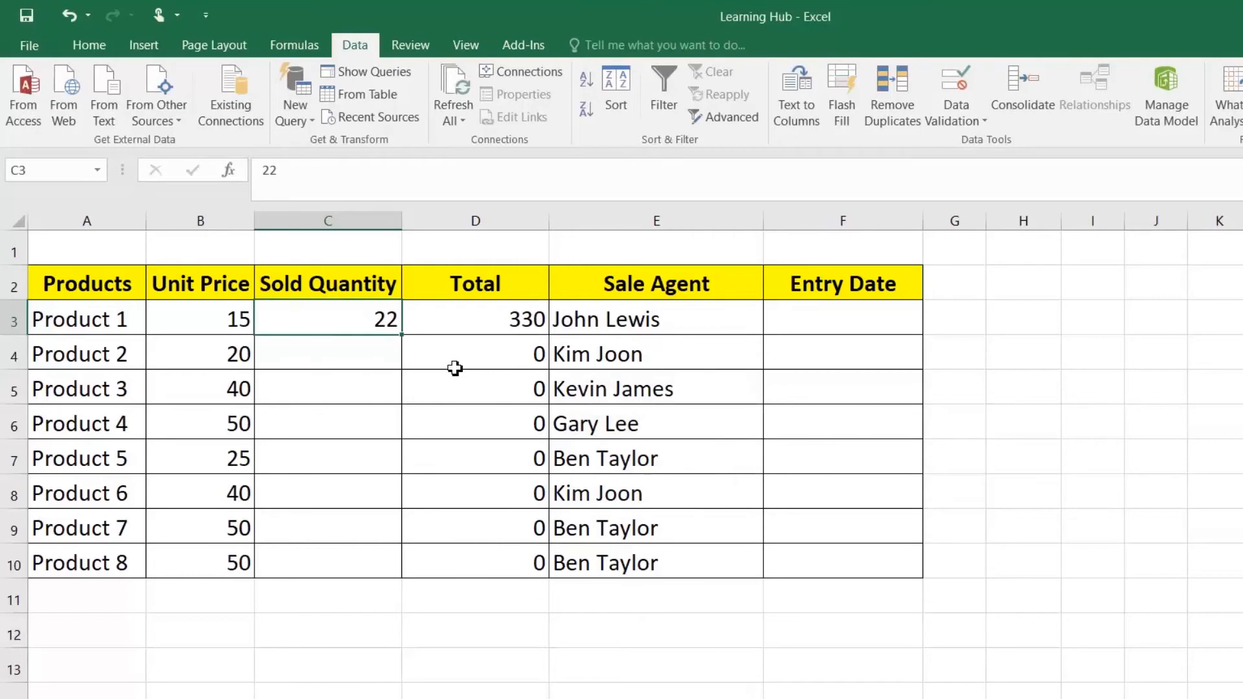
Try to enter 1011 as Product 1's sold quantity in C3, and cancel the entry.
text(101)
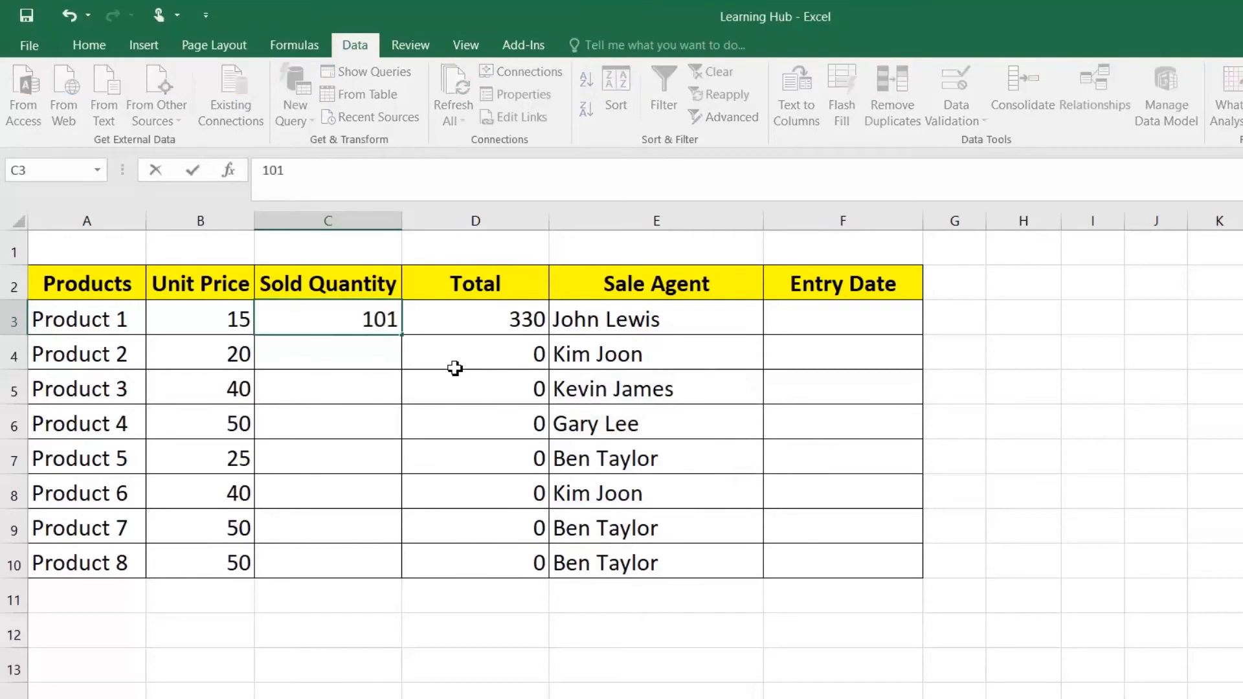
text(1)
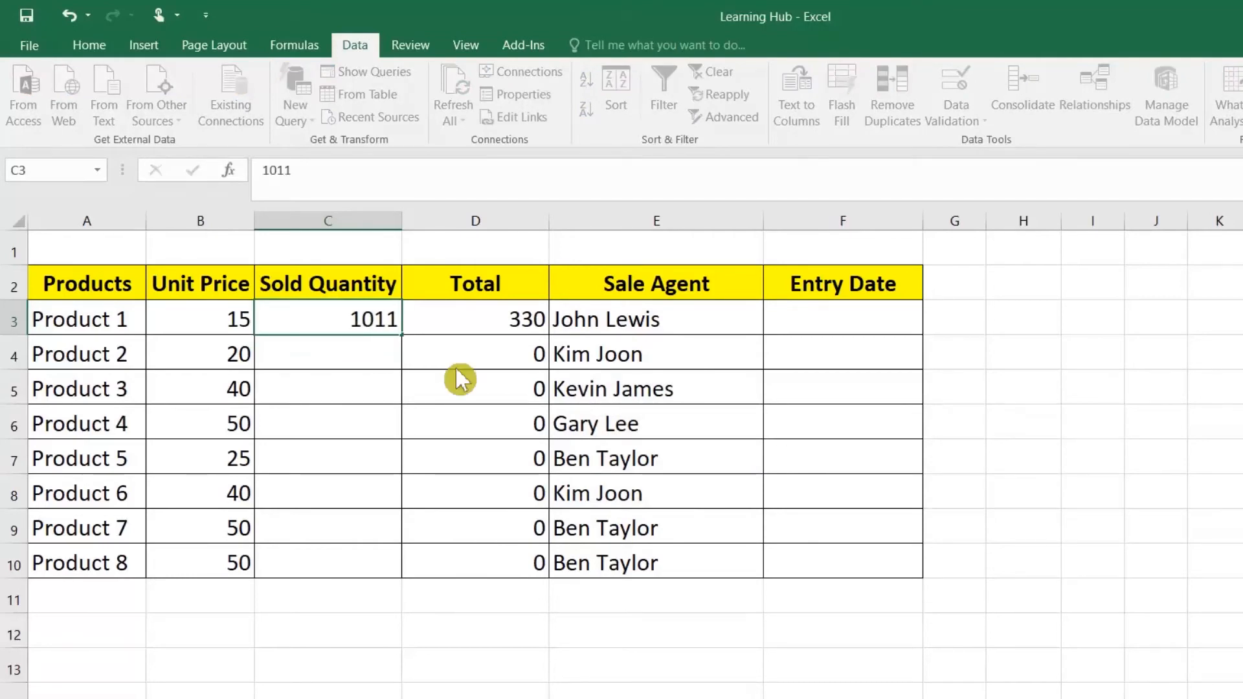
key(Return)
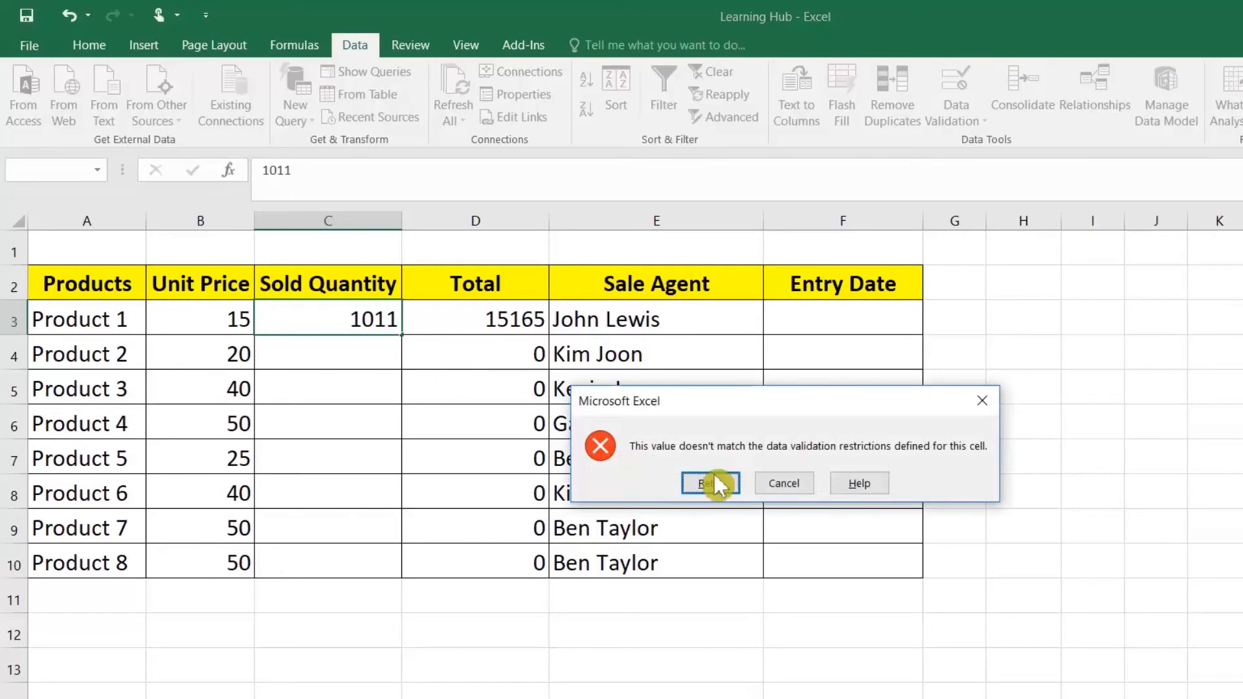
click(784, 486)
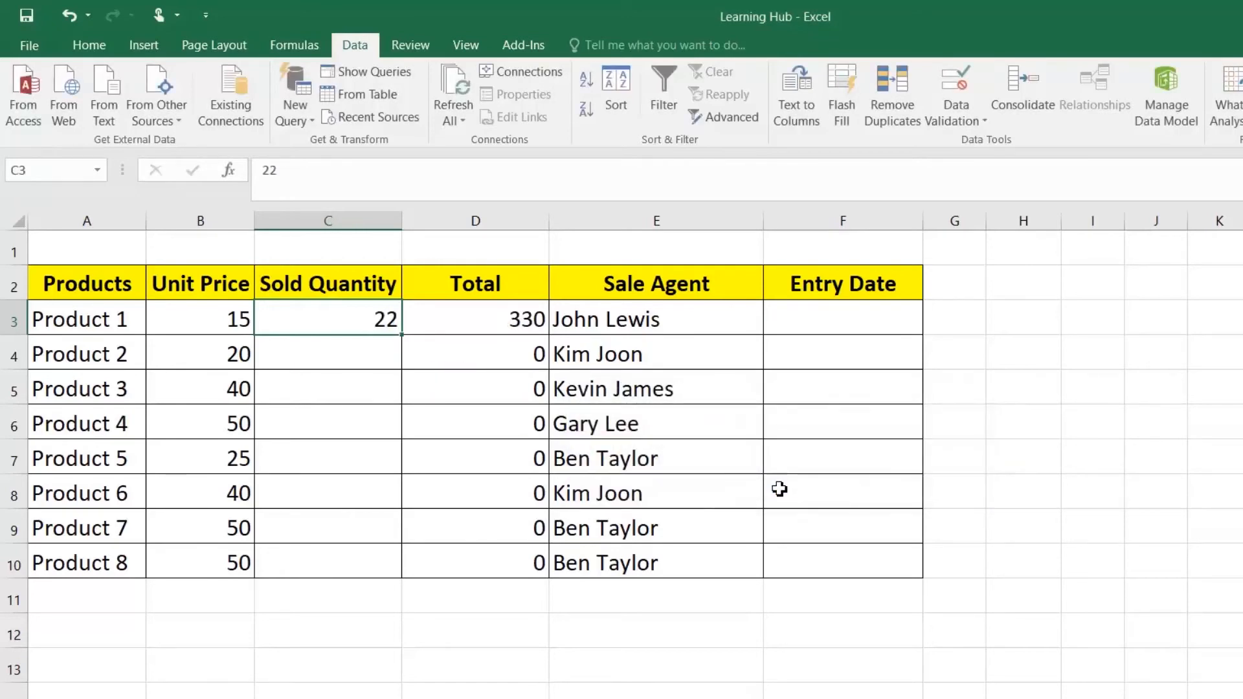
Set the sold quantities of Products 1, 2 and 3 in C3:C5 to 33, 344 and 434.
text(33)
key(Return)
text(344)
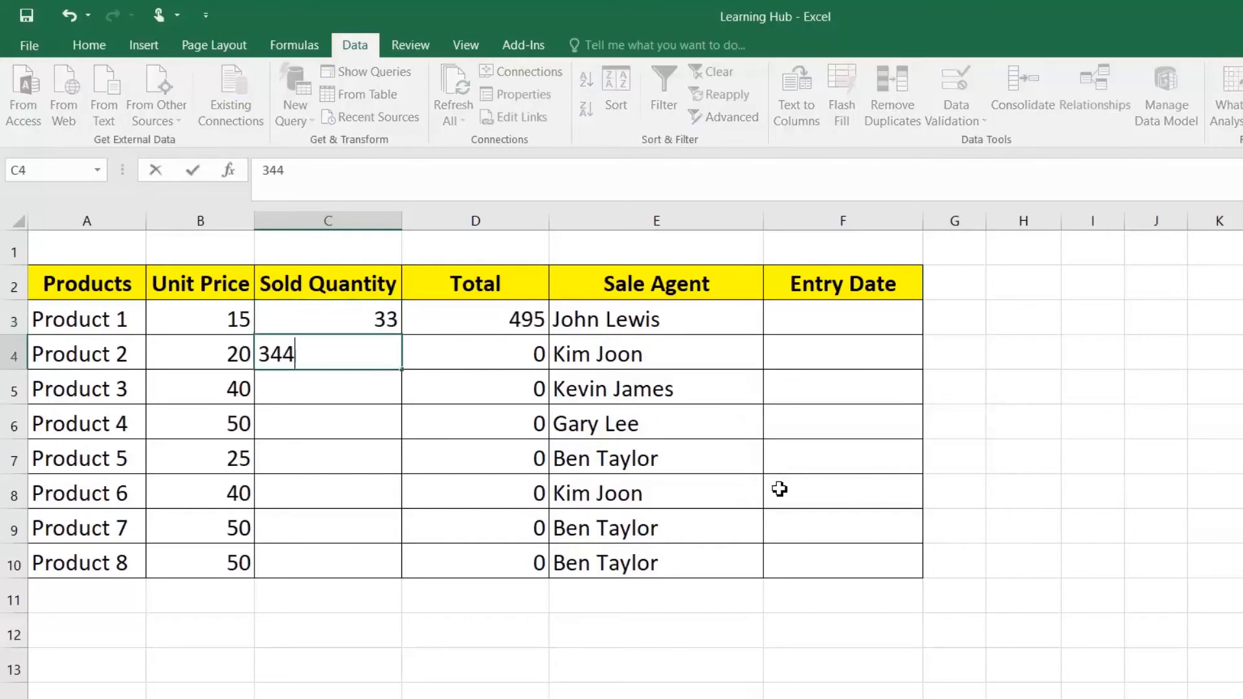
key(Return)
text(434)
key(Return)
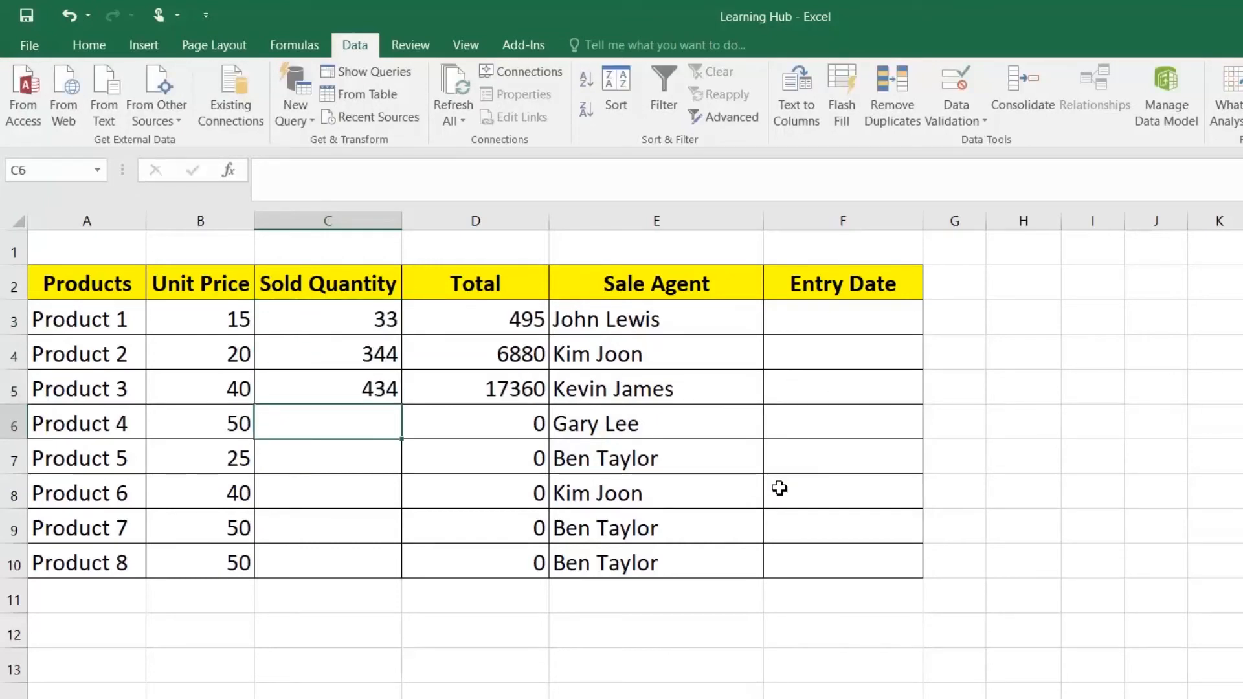
Test the date validation in F3 by trying the text "test" and the number 33 as Product 1's entry date.
click(838, 328)
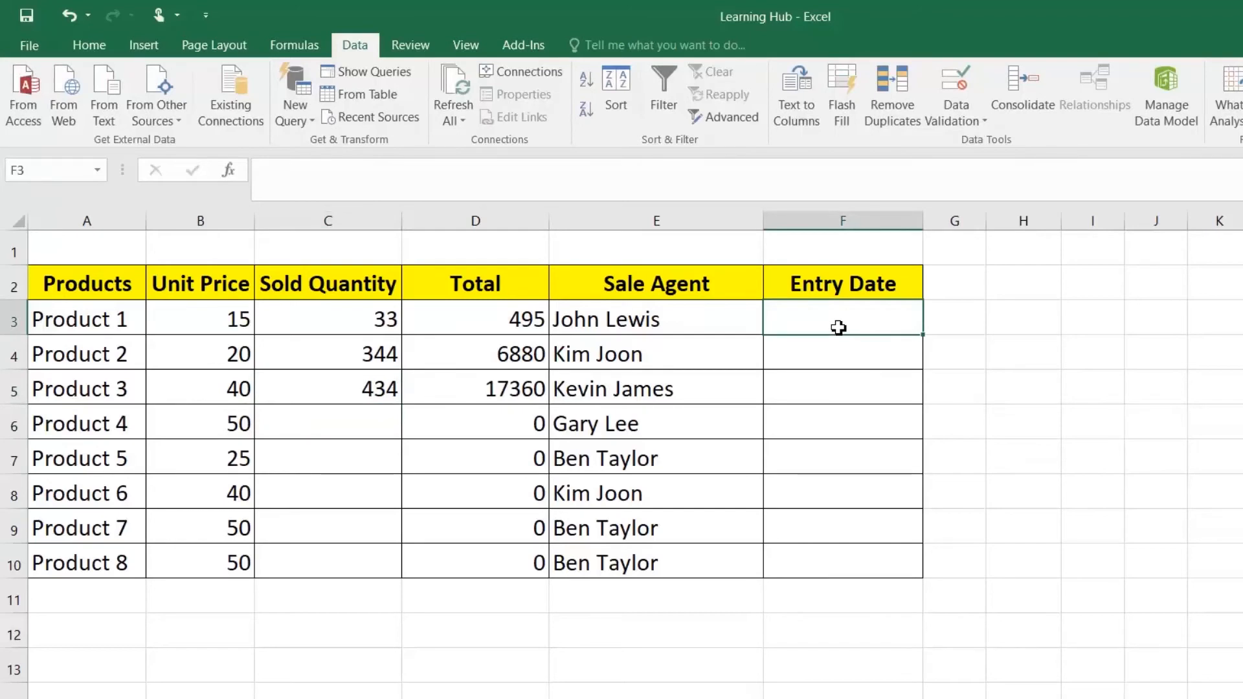
text(test)
key(Return)
key(Return)
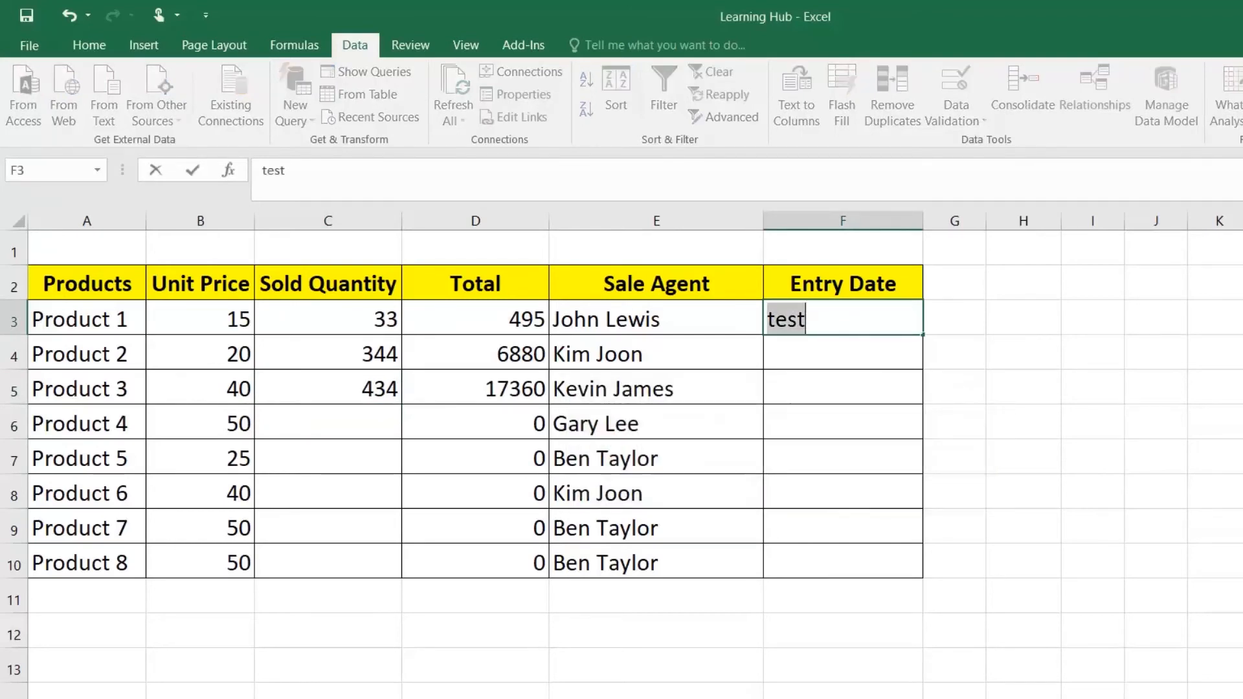
text(33)
key(Return)
key(Return)
Set Product 1's entry date in F3 to 02-02-2020.
text(02)
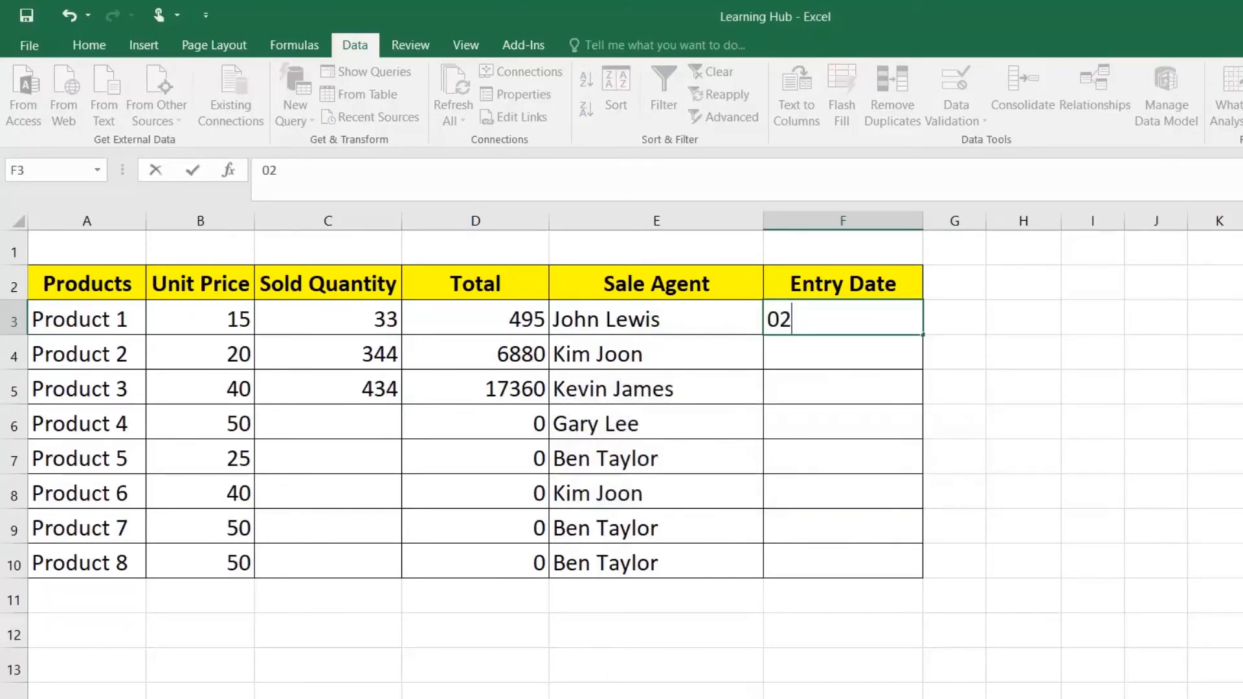
text(-02-2020)
key(Return)
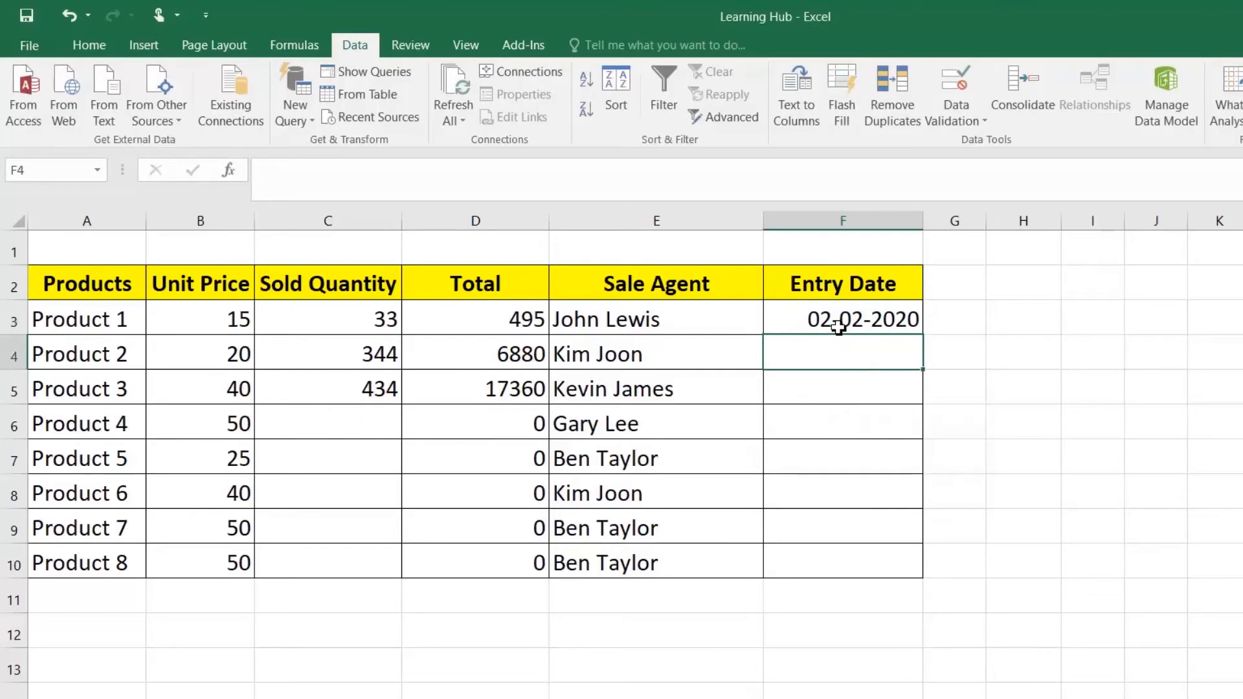
Try to enter 01-01-2019 as Product 2's entry date in F4, and retry with 01-01-2021.
text(01-01-2019)
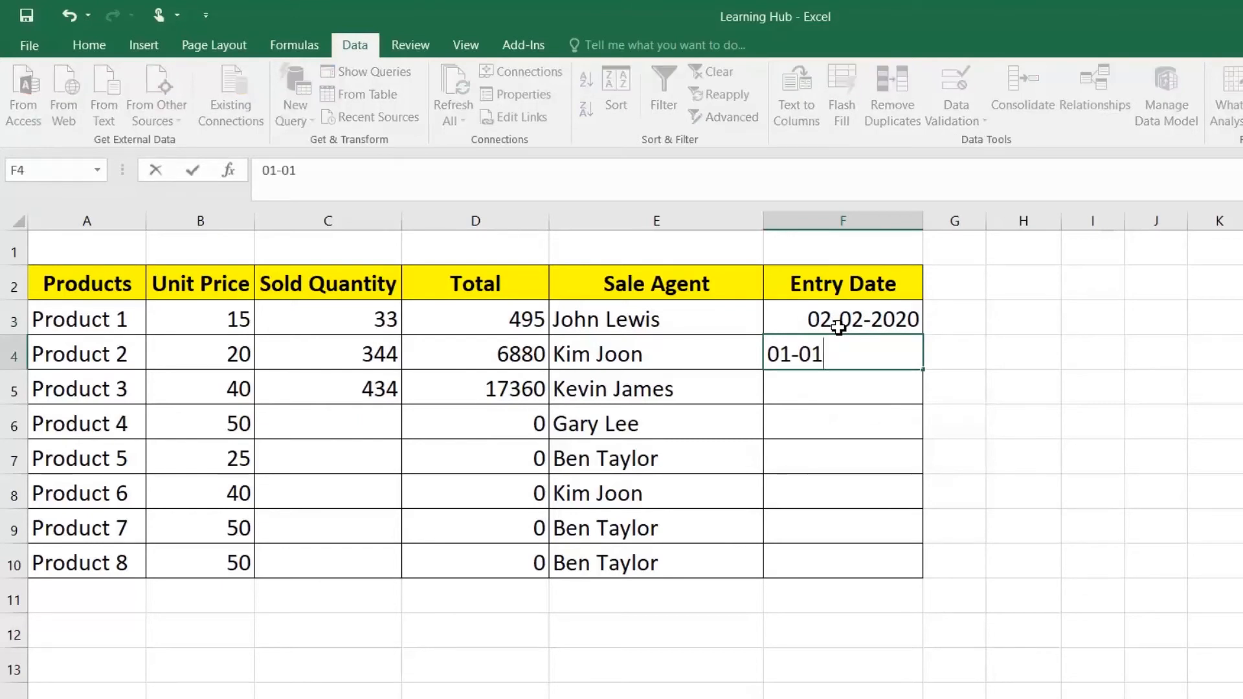
key(Return)
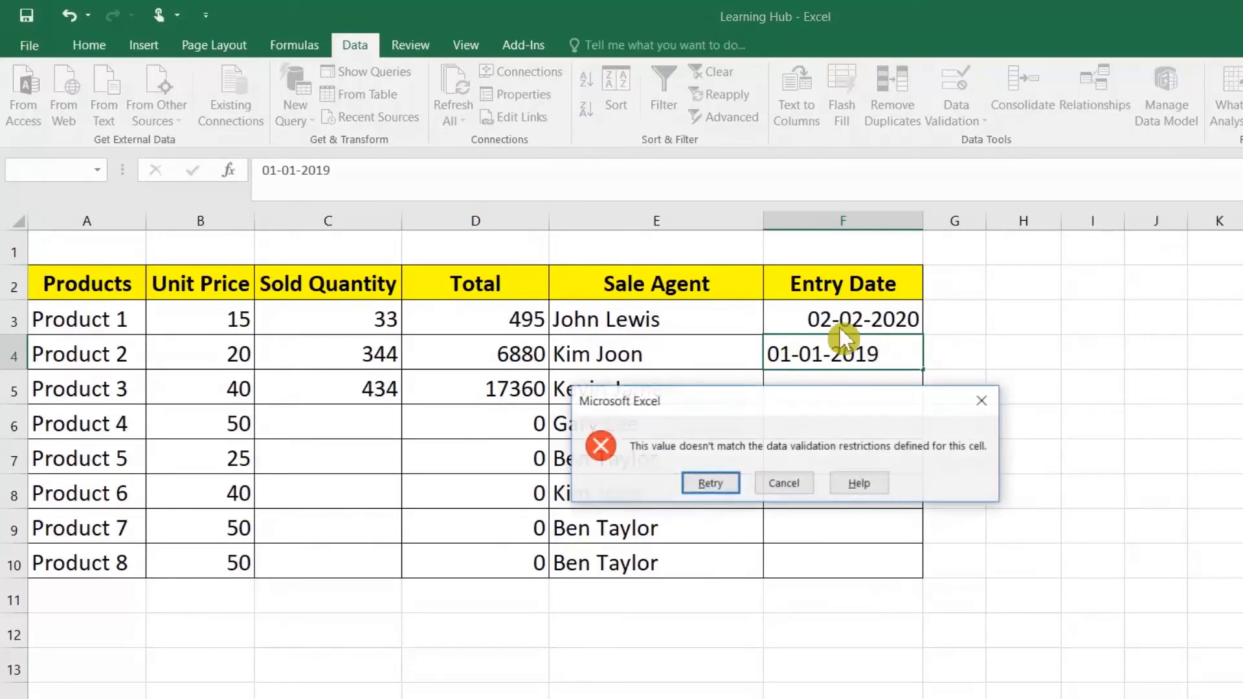
key(Return)
key(End)
key(BackSpace)
key(BackSpace)
text(21)
key(Return)
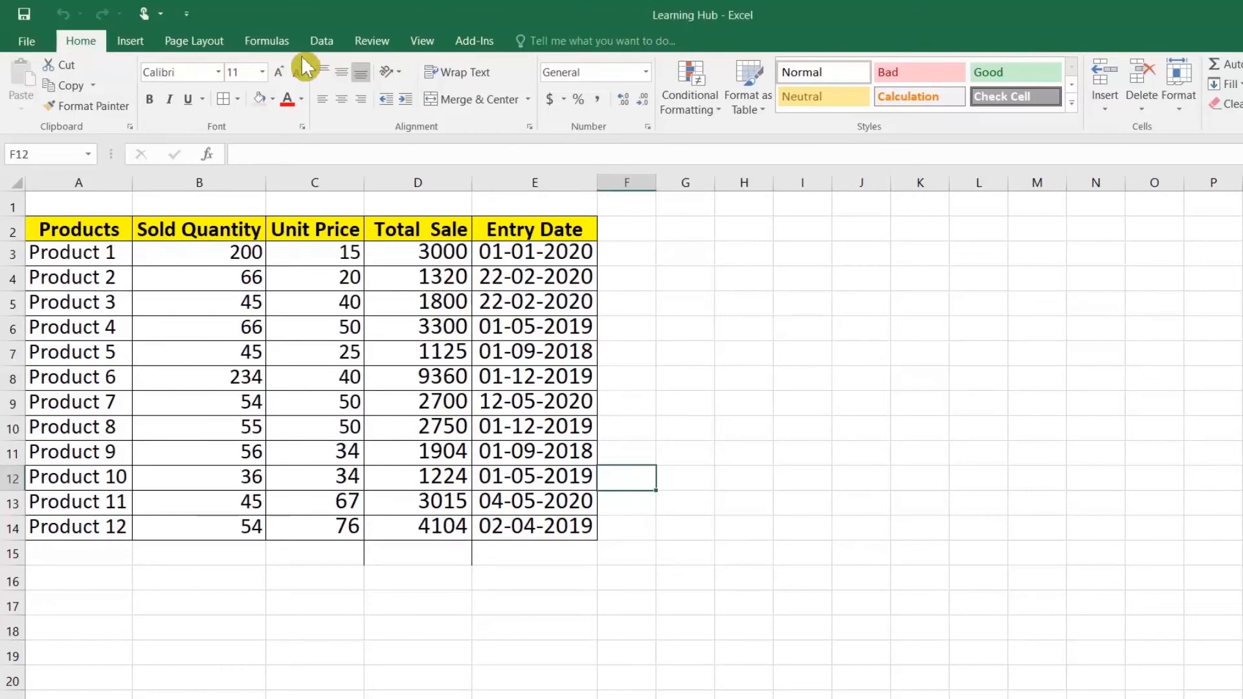
Open two additional windows of the Learning Hub workbook.
click(421, 46)
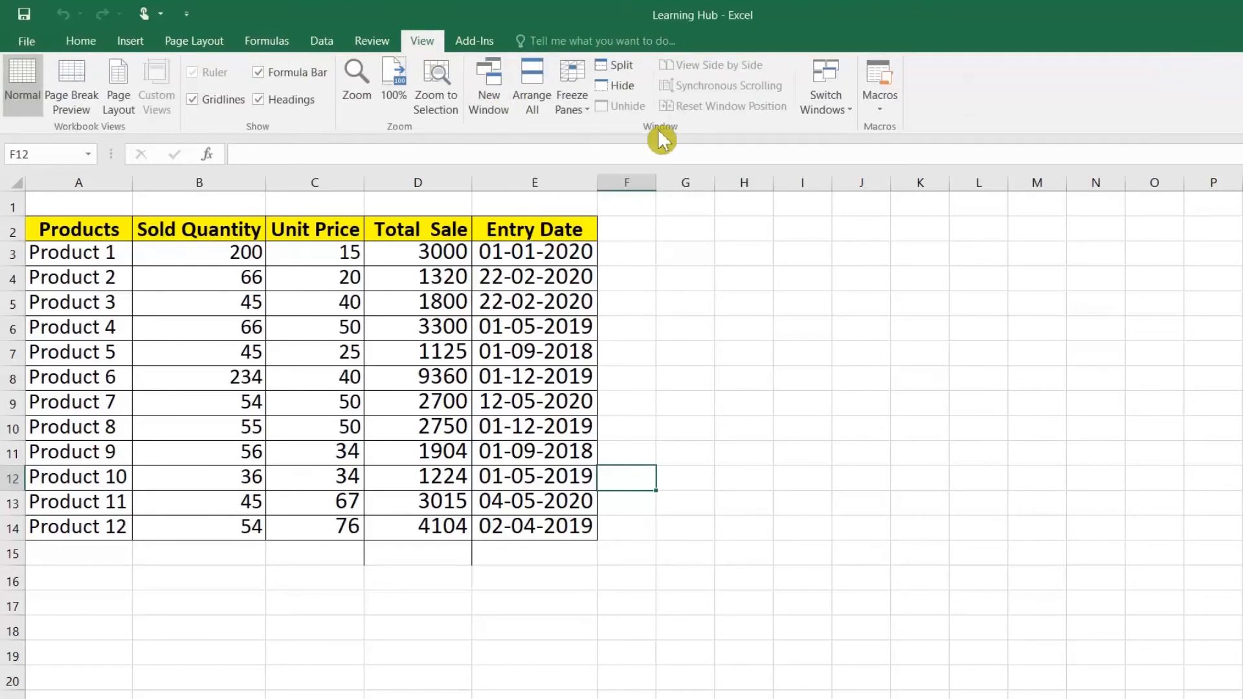
click(503, 103)
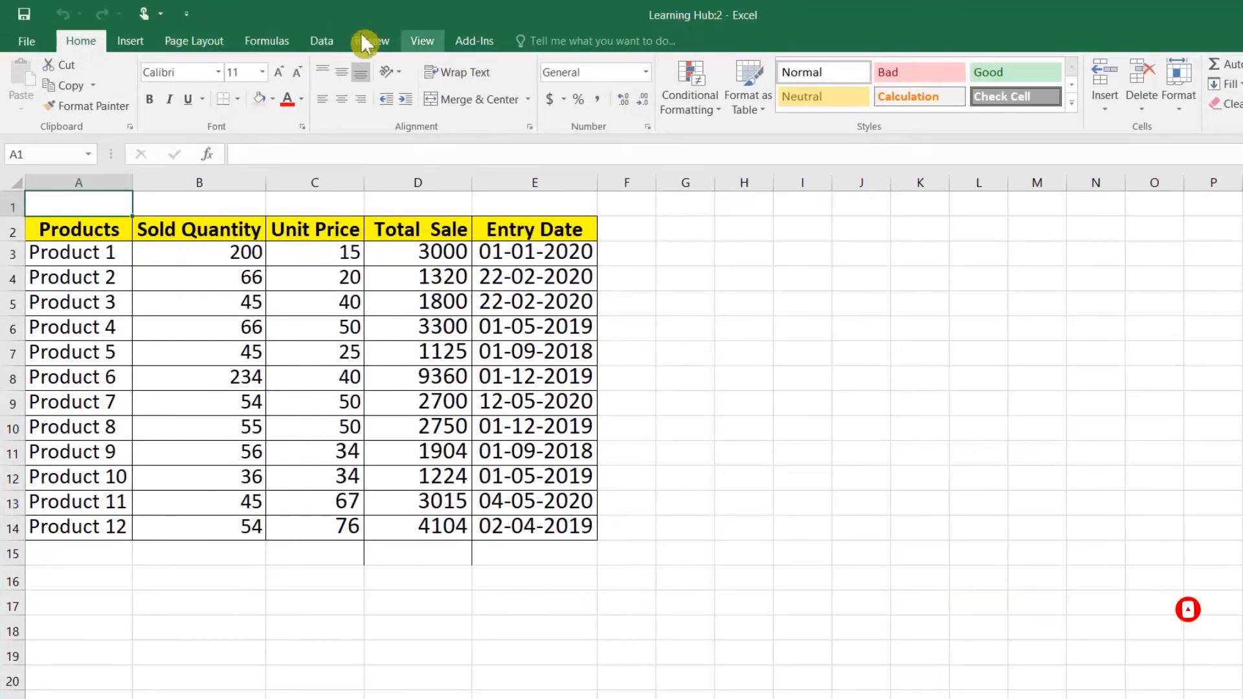
click(422, 41)
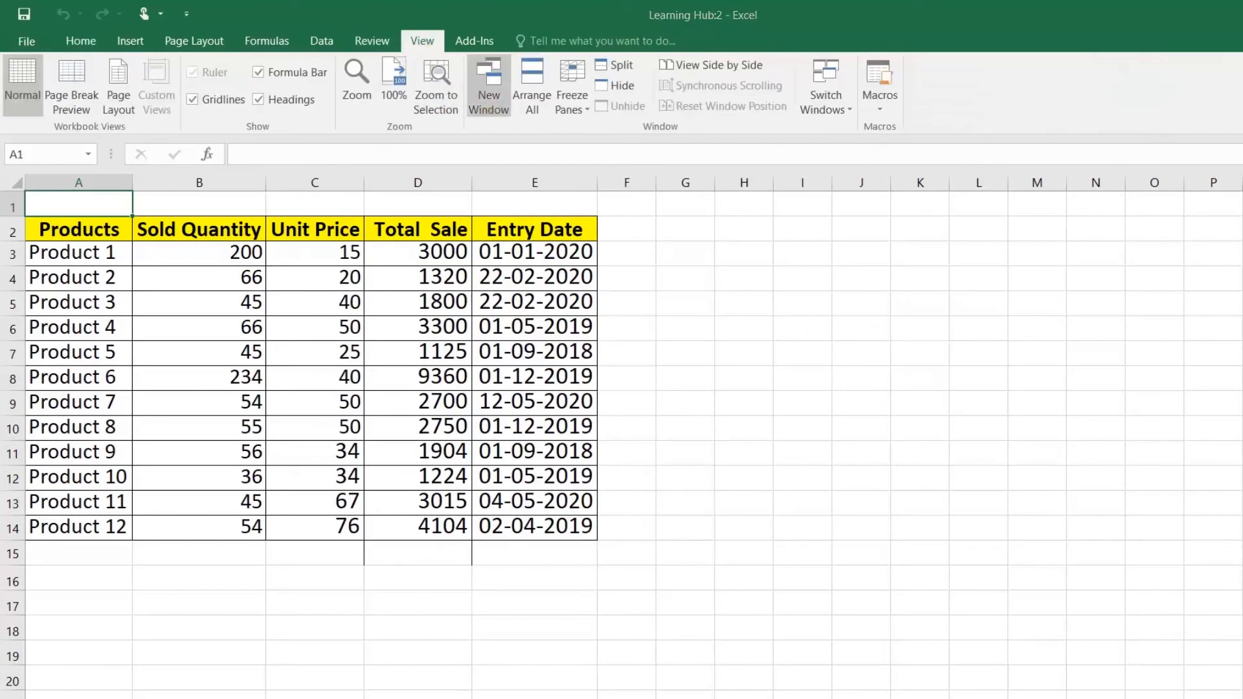
click(490, 103)
double_click(732, 26)
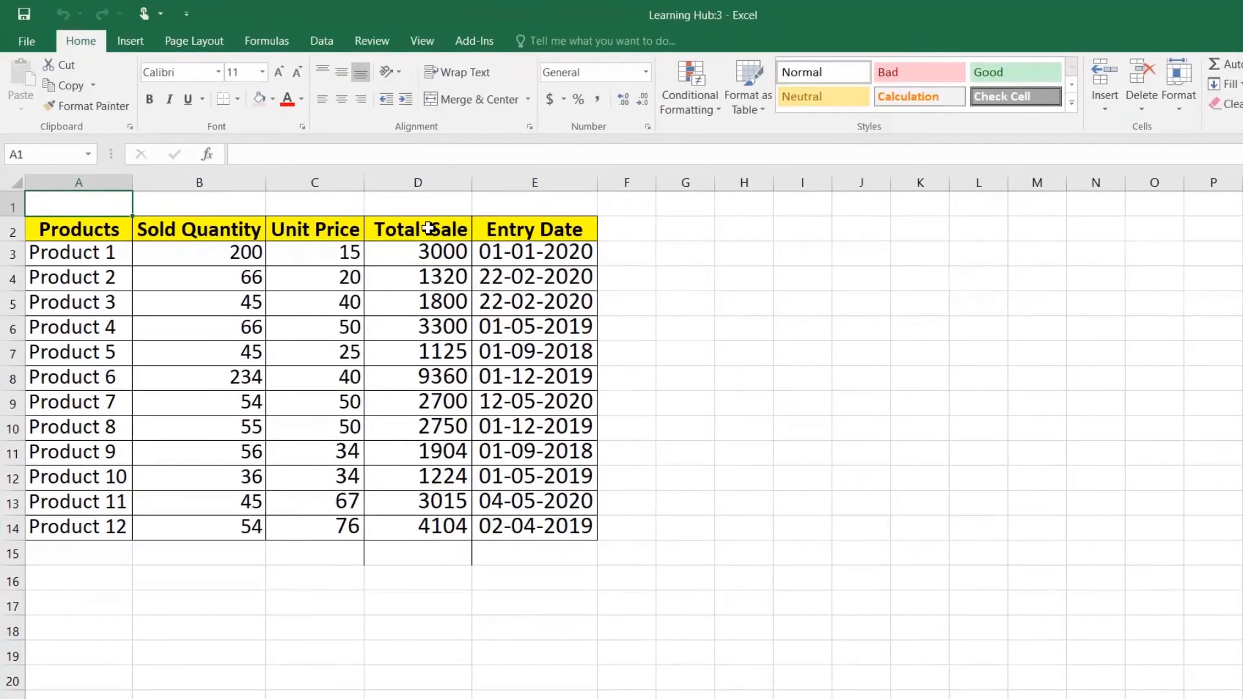
Cycle through the open windows, and total the Total Sale column with AutoSum over D3:D14 in D15.
key(alt+Tab)
key(Tab)
key(Tab)
key(Tab)
key(Tab)
click(430, 549)
click(1219, 70)
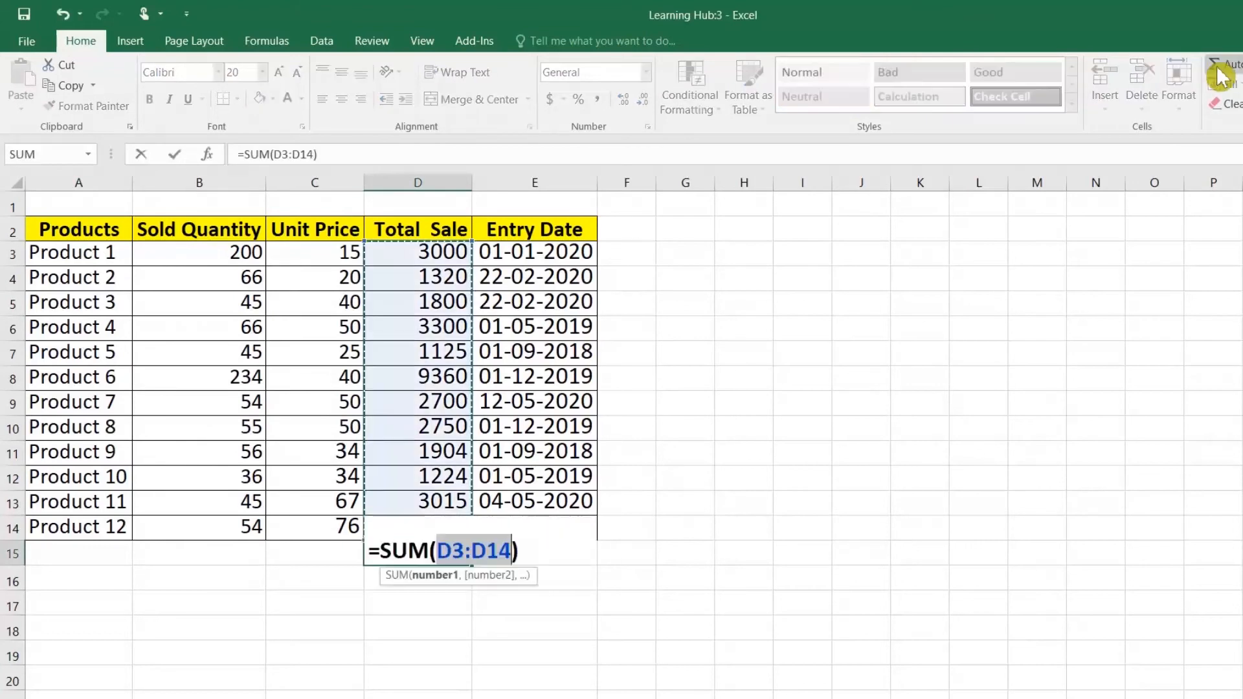
click(1219, 70)
Fill the product rows A3:E14 with a light tan colour.
drag(83, 256, 518, 526)
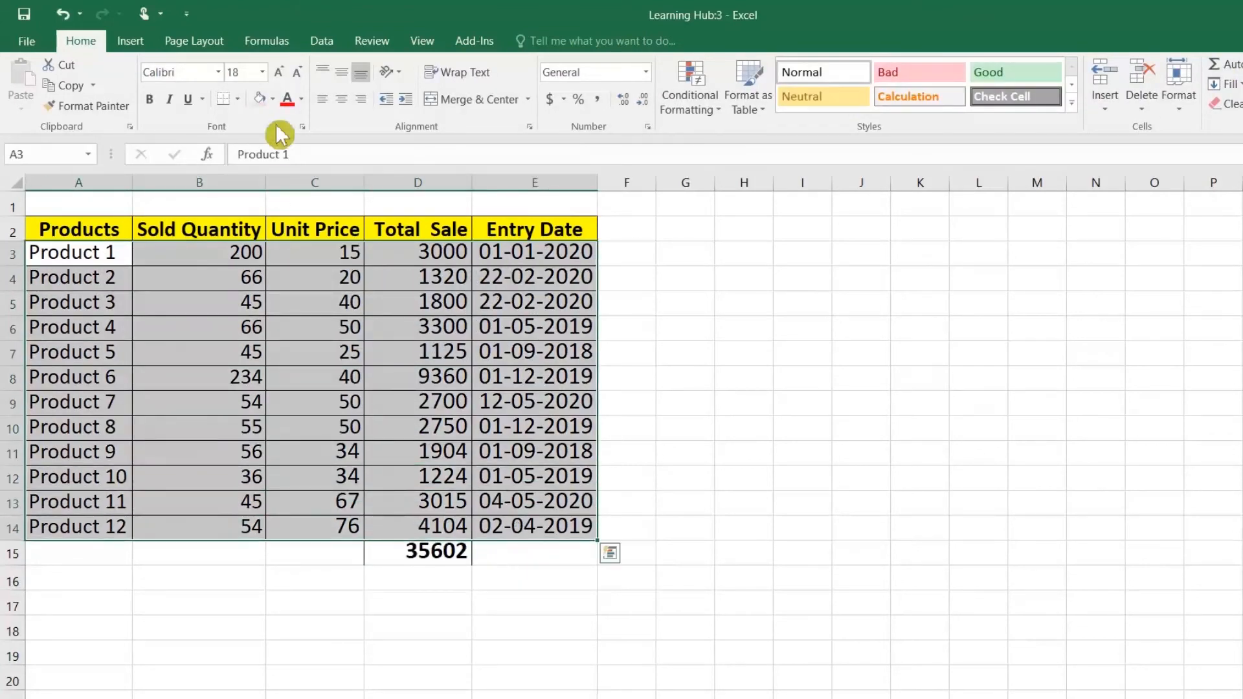
click(273, 98)
click(296, 163)
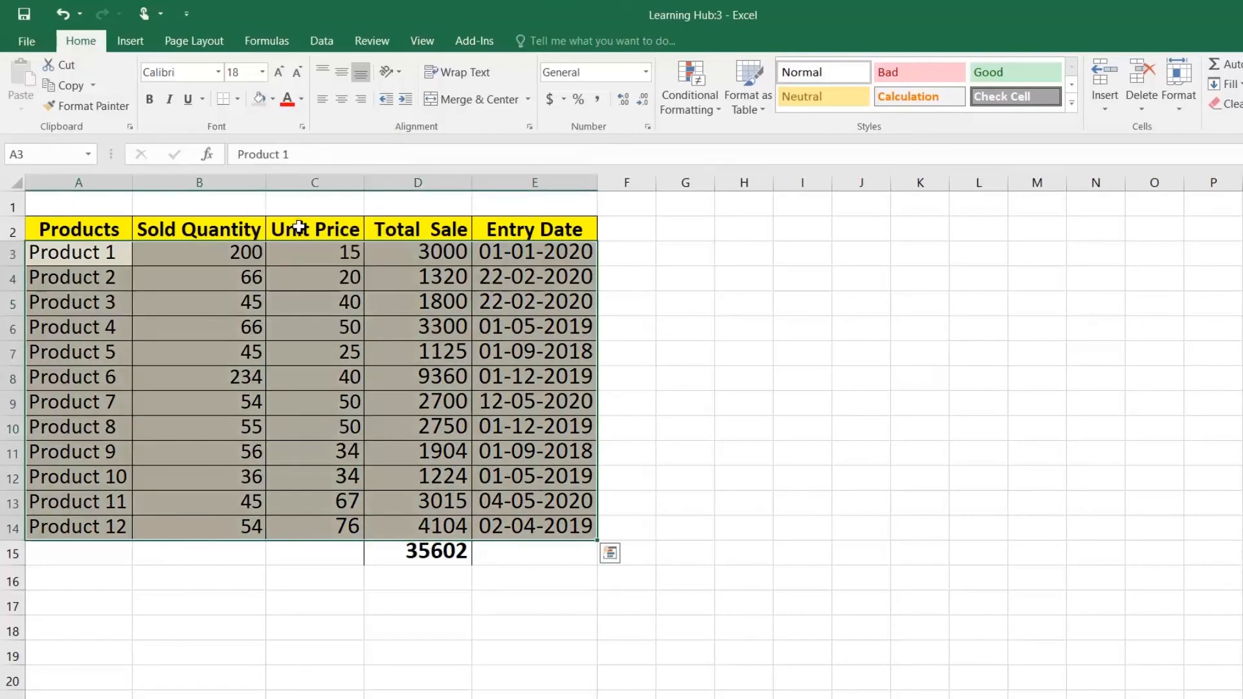
Check the total and fill colour in the Learning Hub:2 window, and view the detailed sales sheet in Learning Hub:3.
click(310, 692)
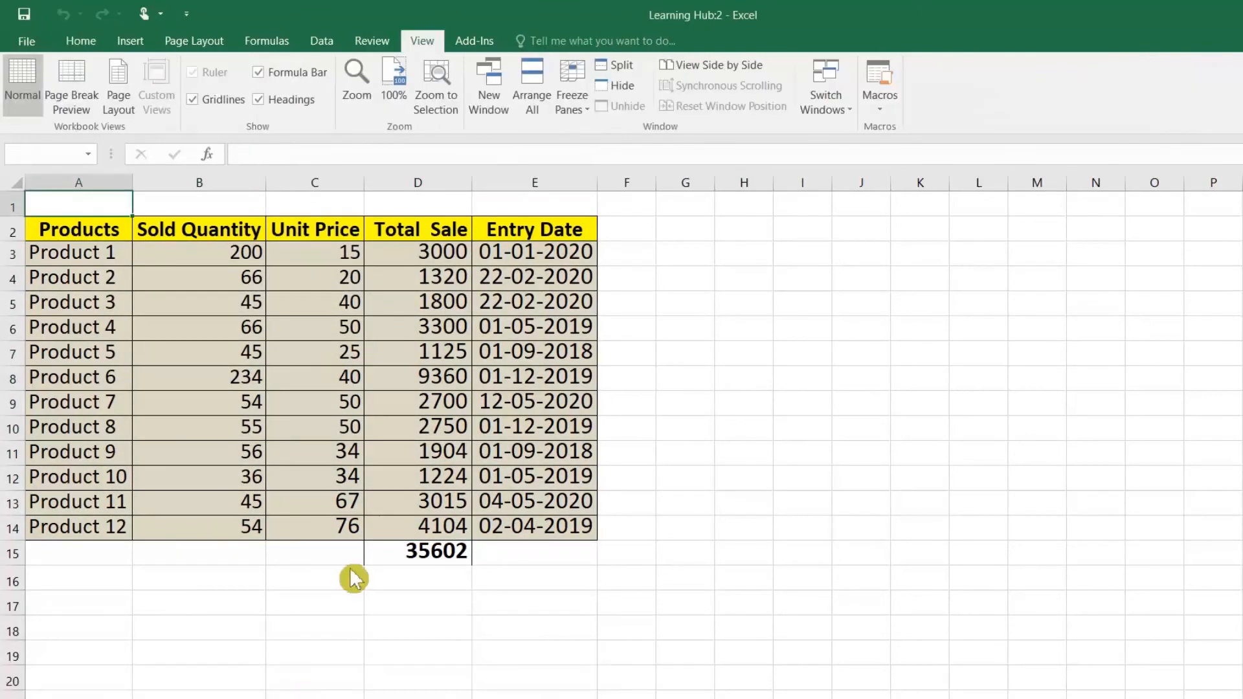
click(310, 383)
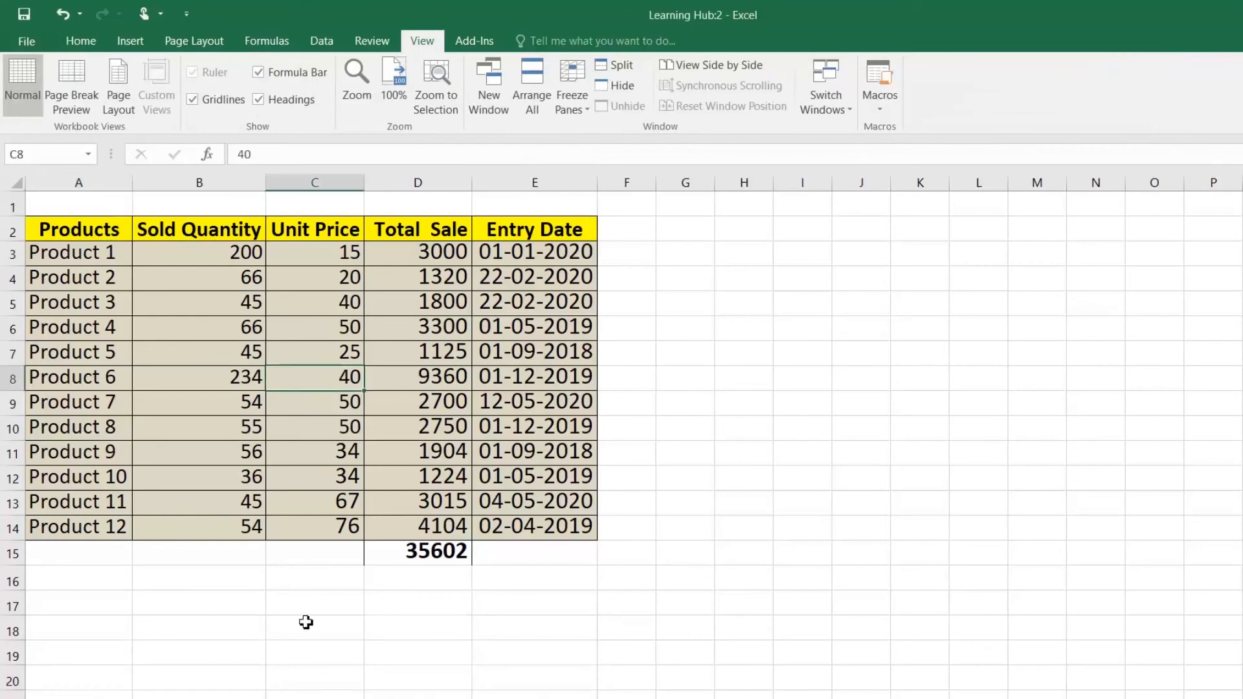
click(495, 691)
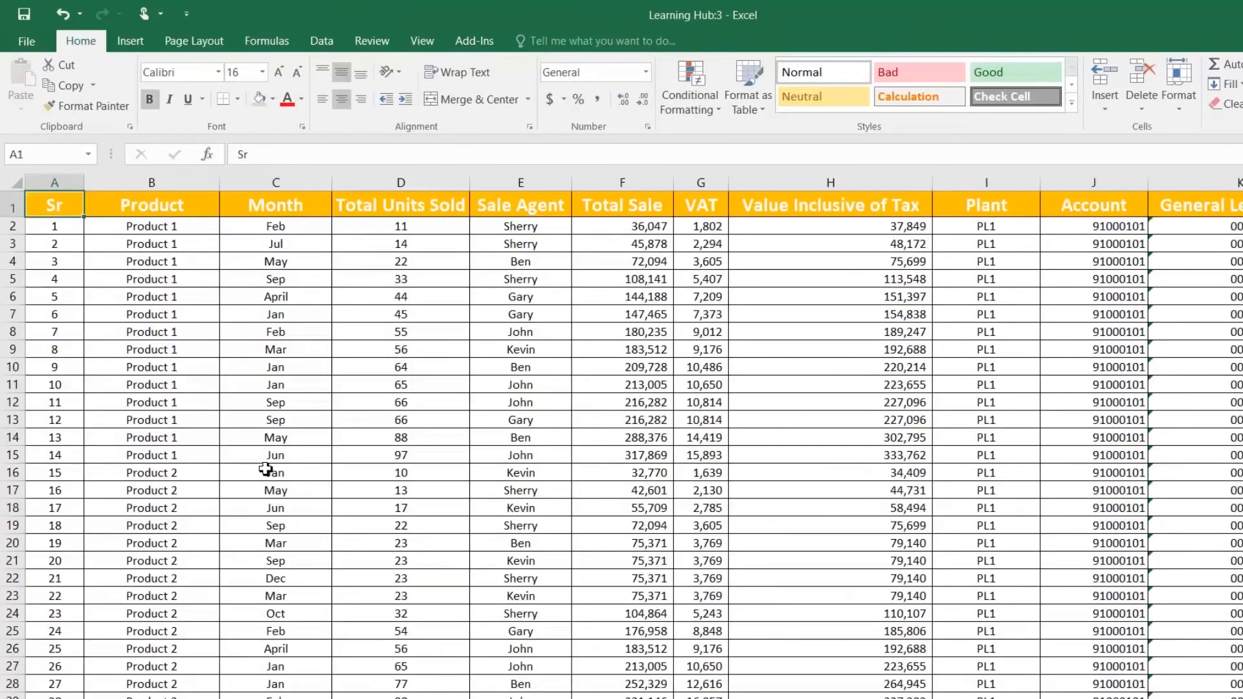
click(256, 401)
drag(256, 261, 258, 355)
click(116, 284)
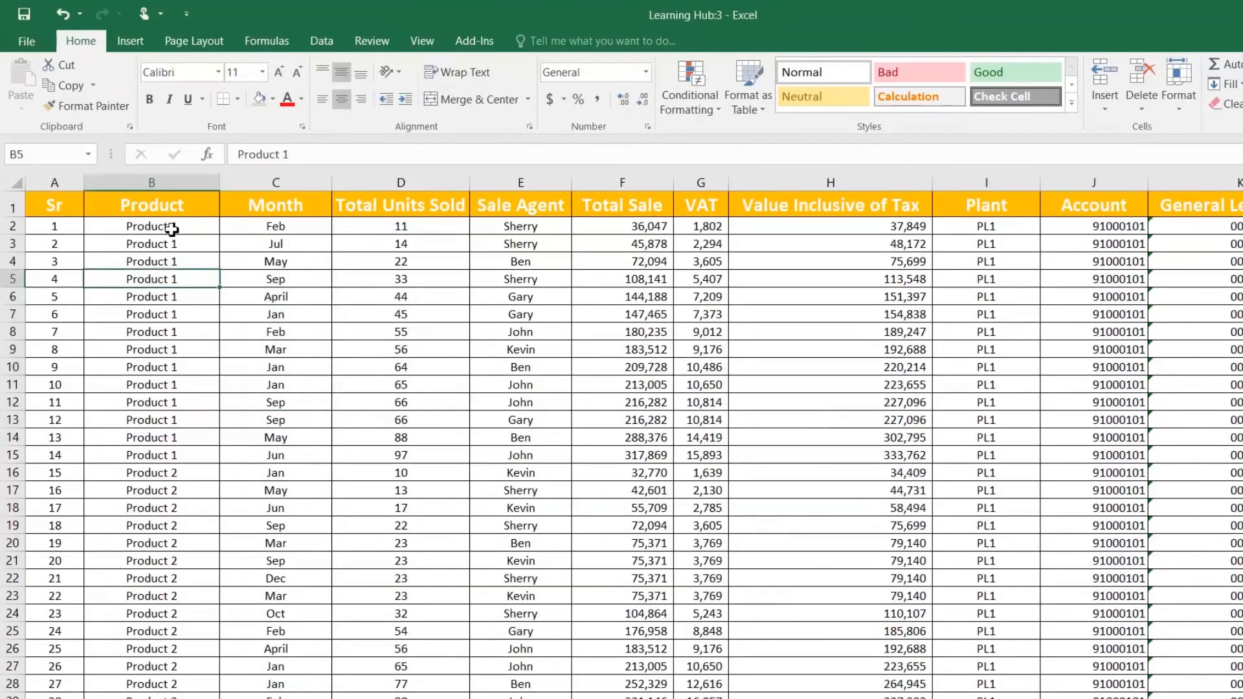
click(169, 208)
click(178, 262)
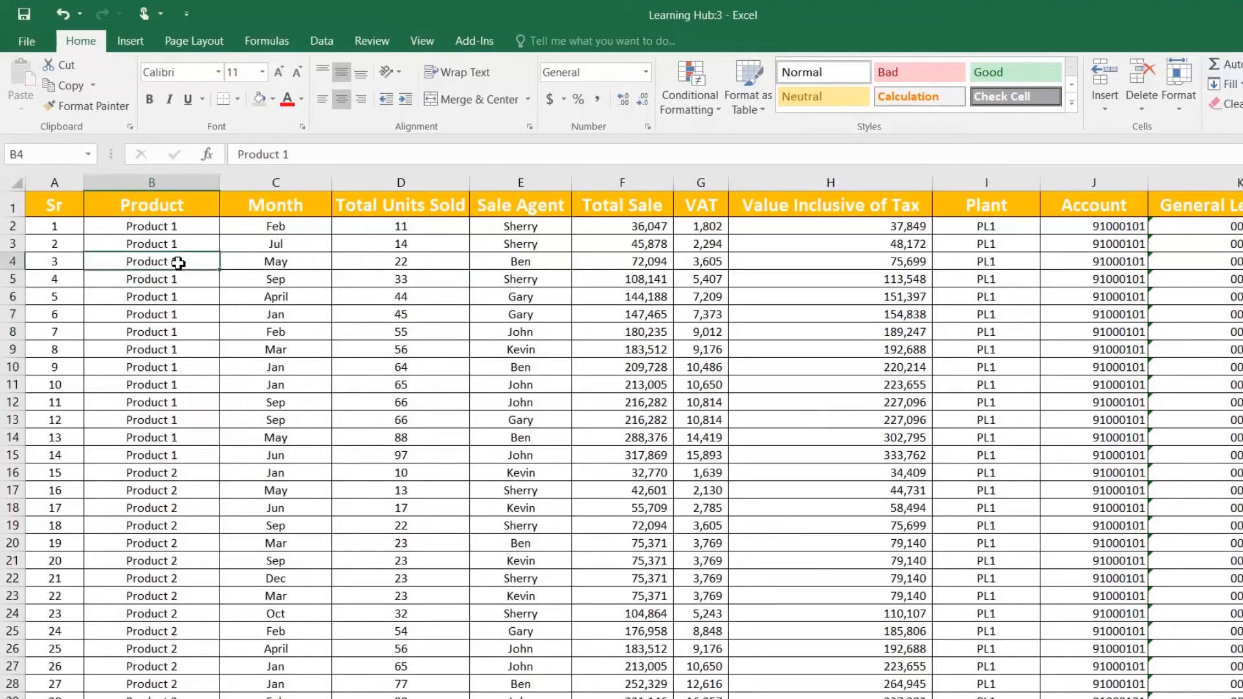
Switch between the Learning Hub:2 and Learning Hub:3 windows to compare them, and close both extra windows.
key(ctrl+Tab)
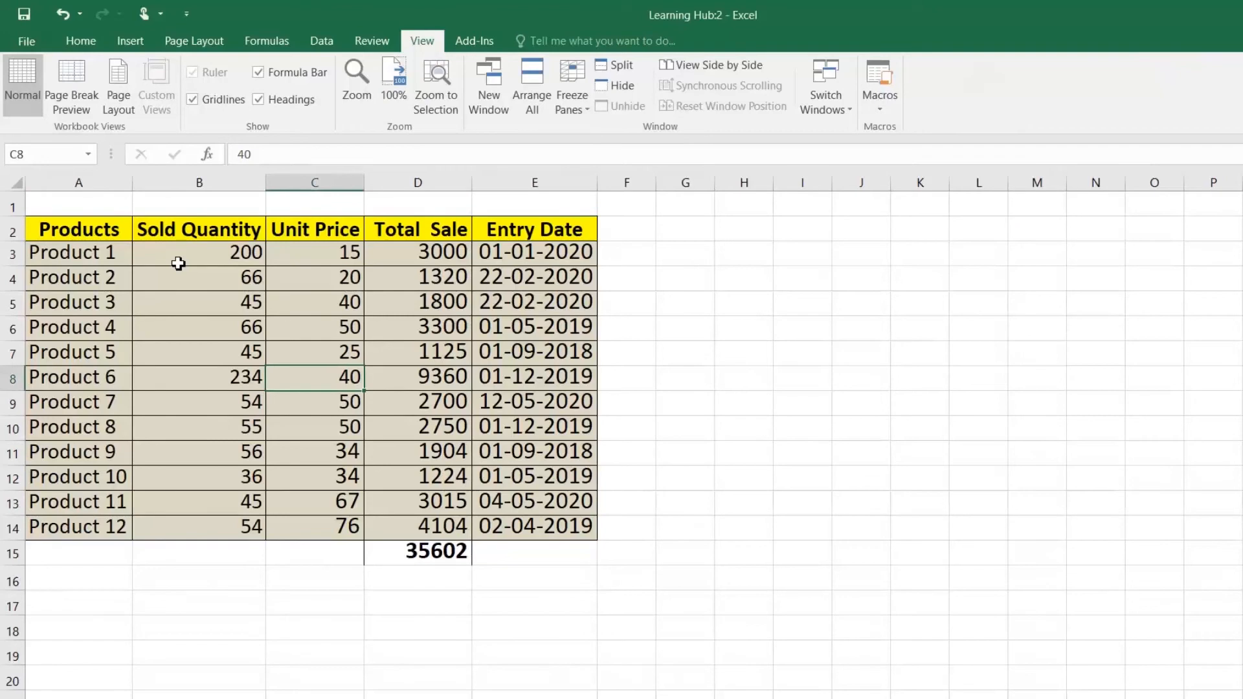
click(99, 248)
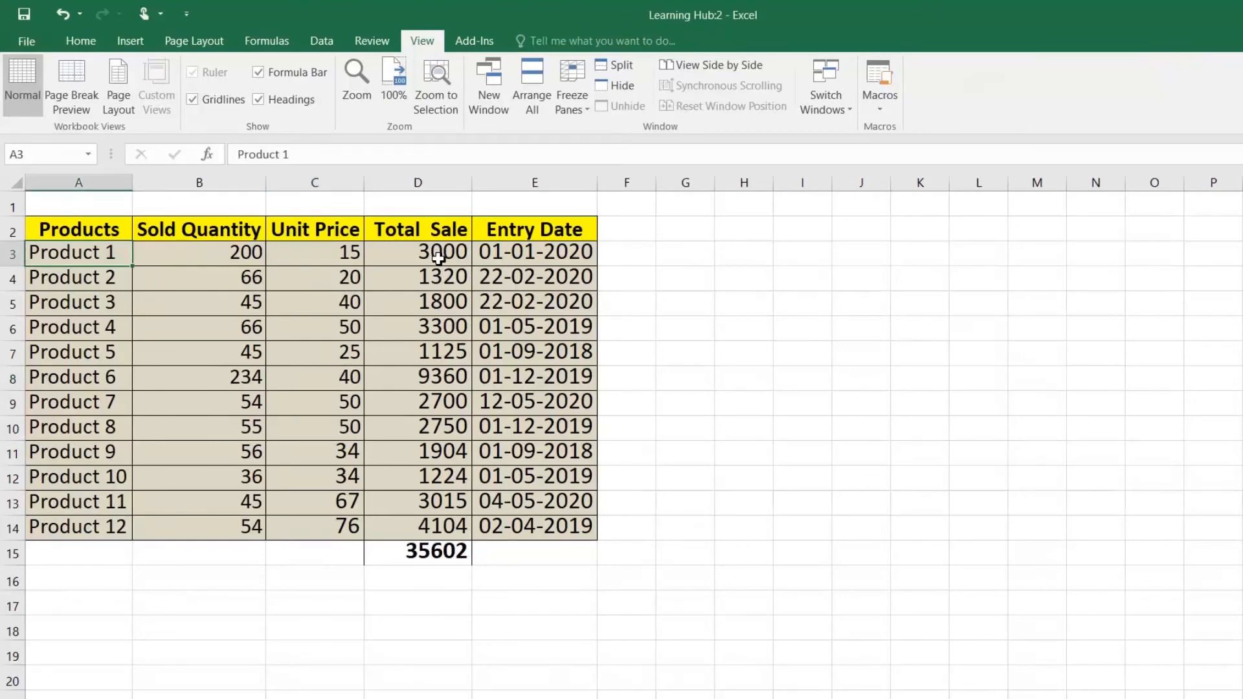
key(ctrl+Tab)
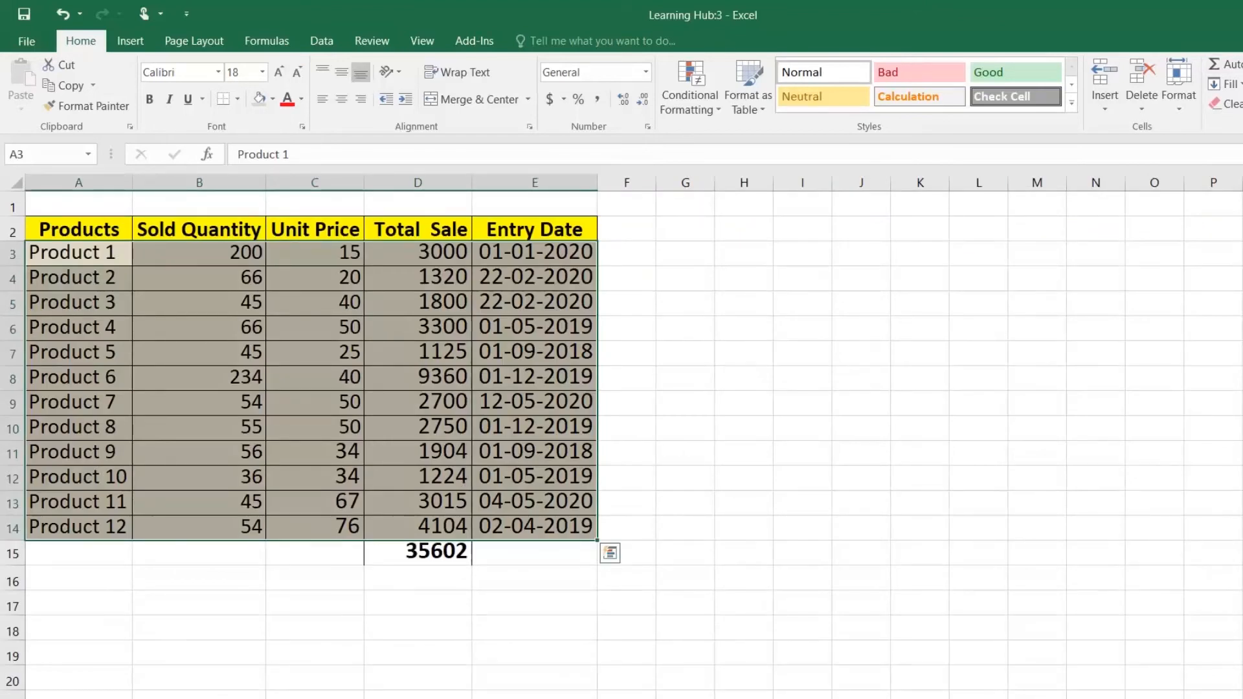
key(ctrl+w)
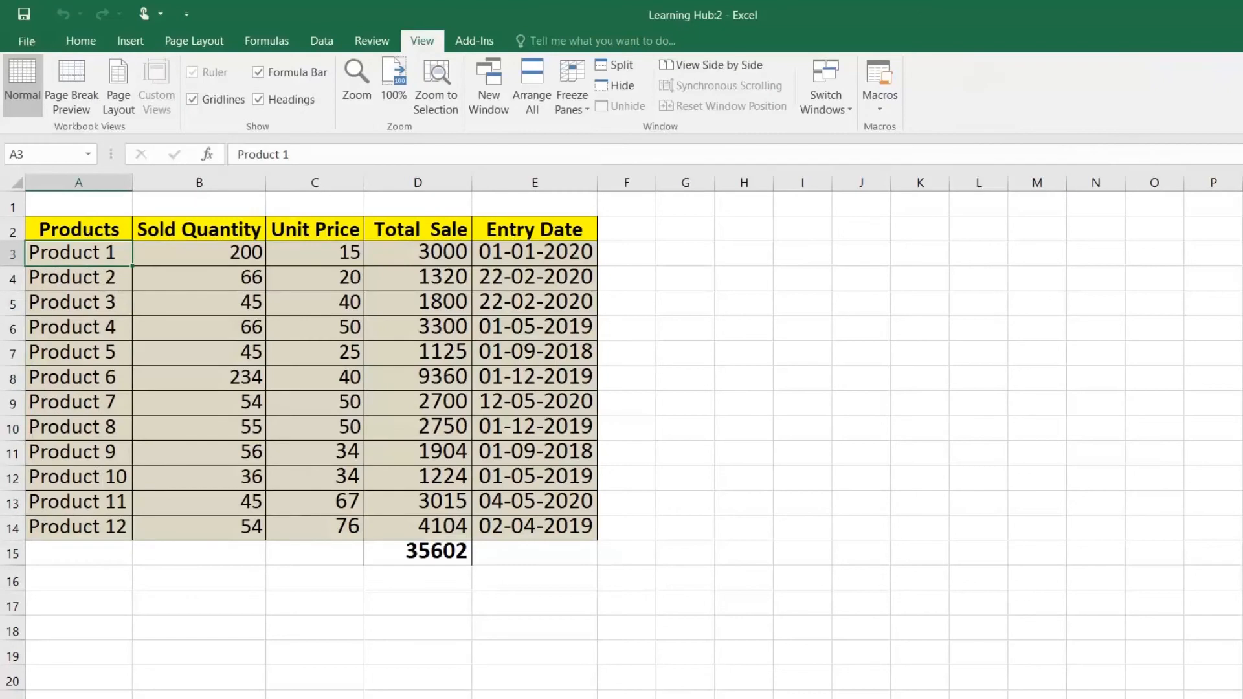
key(ctrl+w)
Check the A and B values in row 17 and the IF formula in the RESULTS cell C17.
click(508, 277)
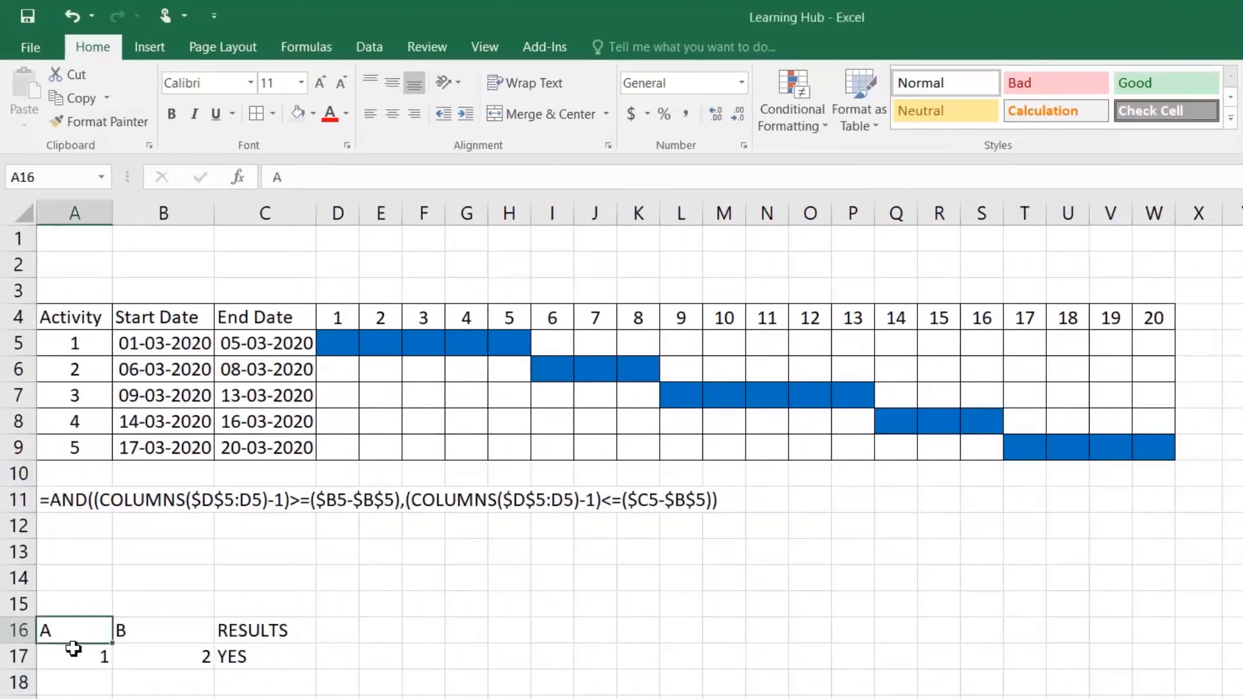
click(81, 655)
click(141, 647)
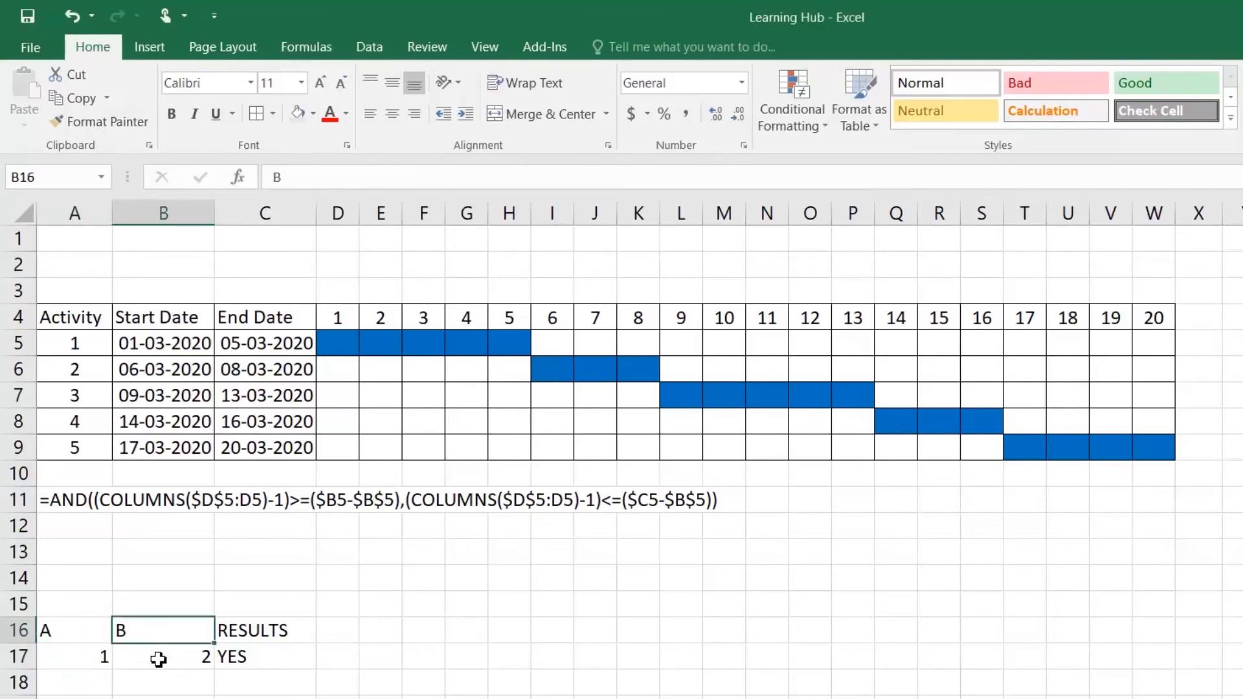
click(254, 653)
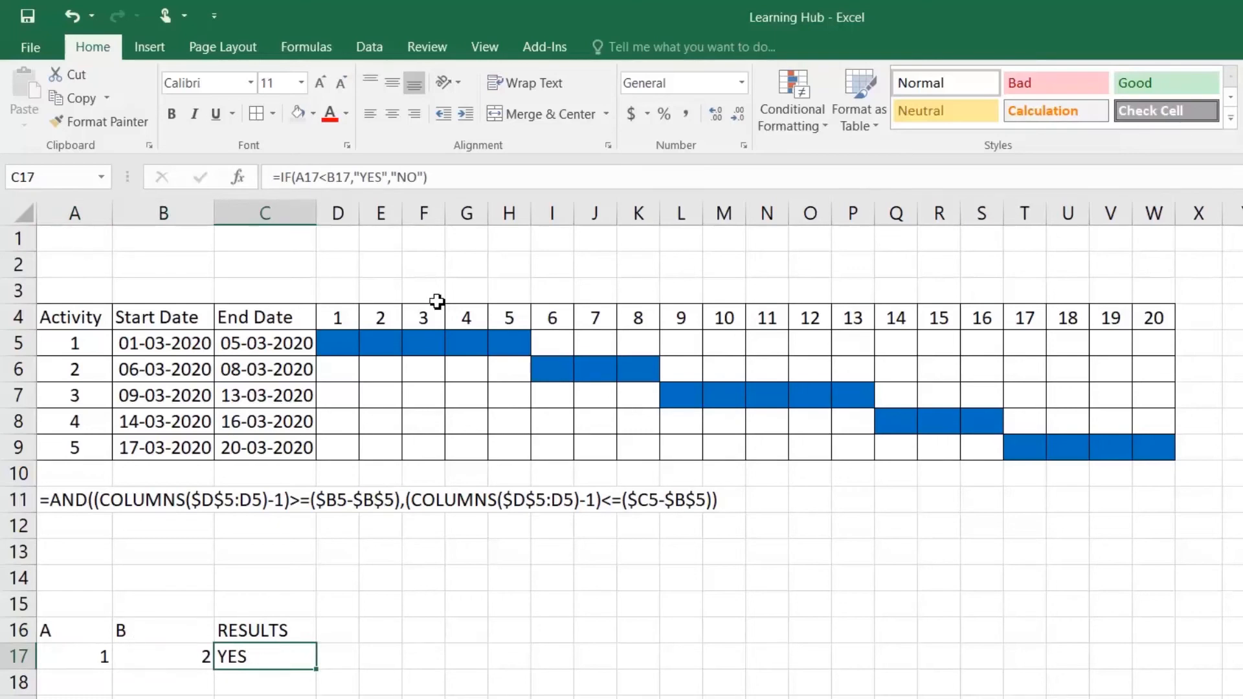
Step through the IF formula in C17 with Evaluate Formula to its final result, and close the dialog.
click(304, 52)
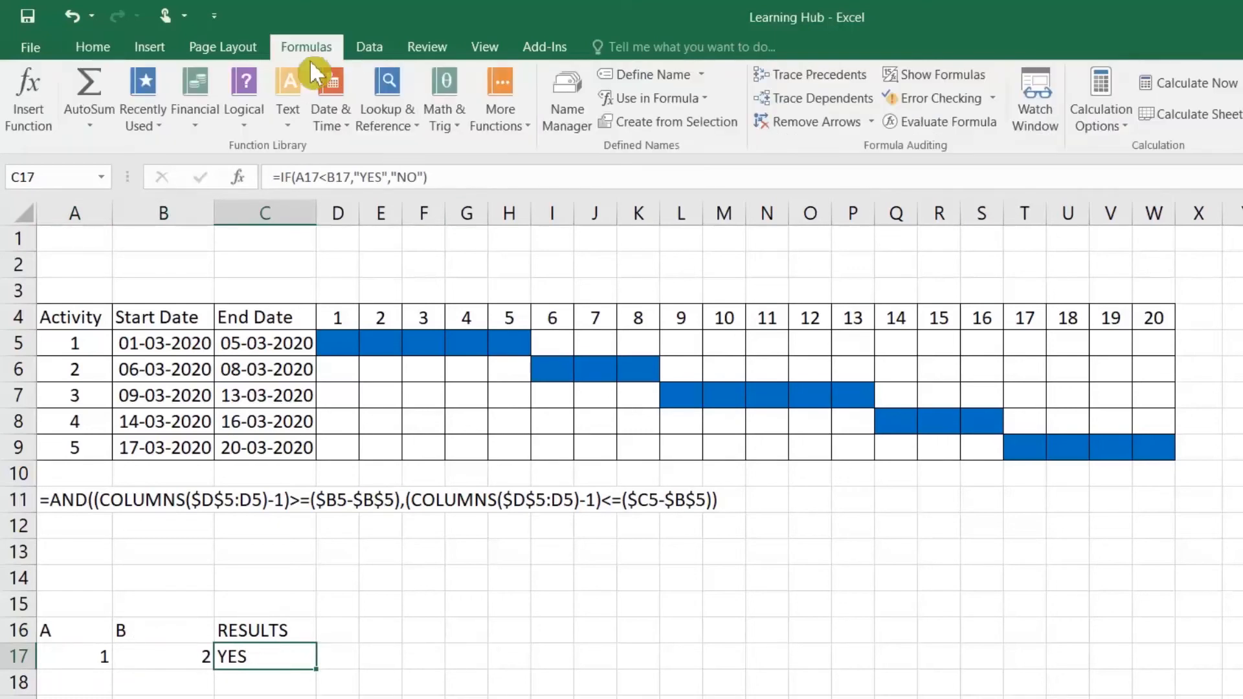
click(949, 123)
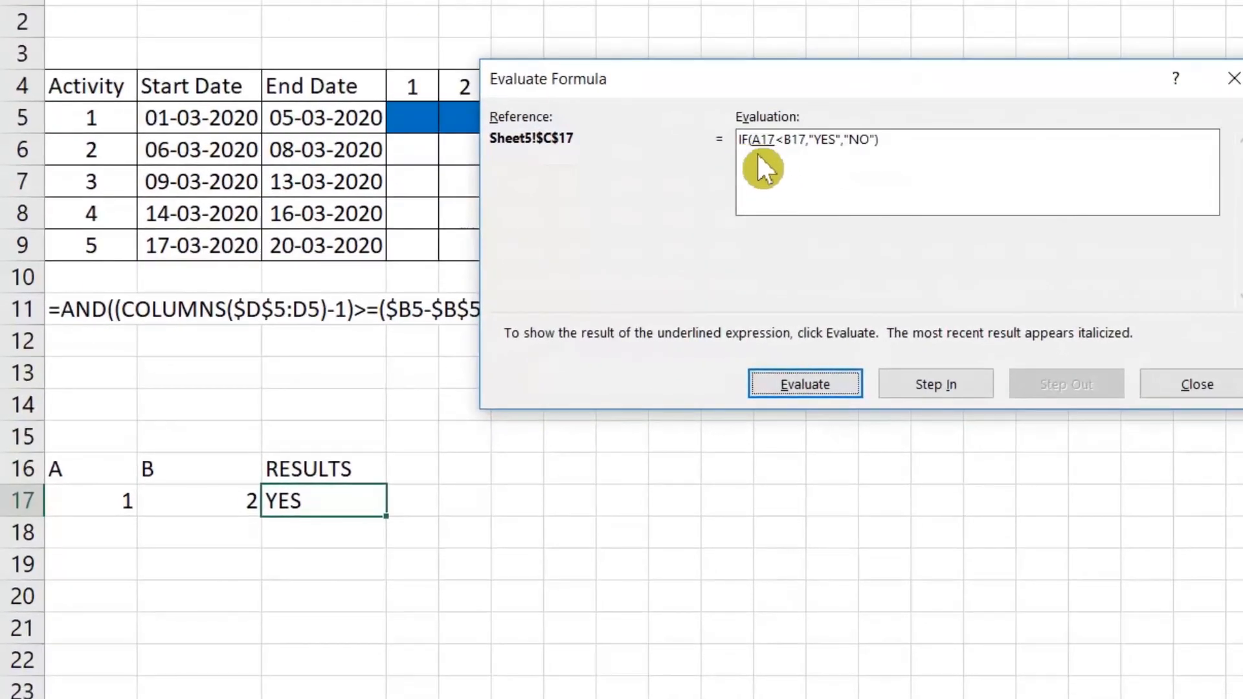
click(825, 381)
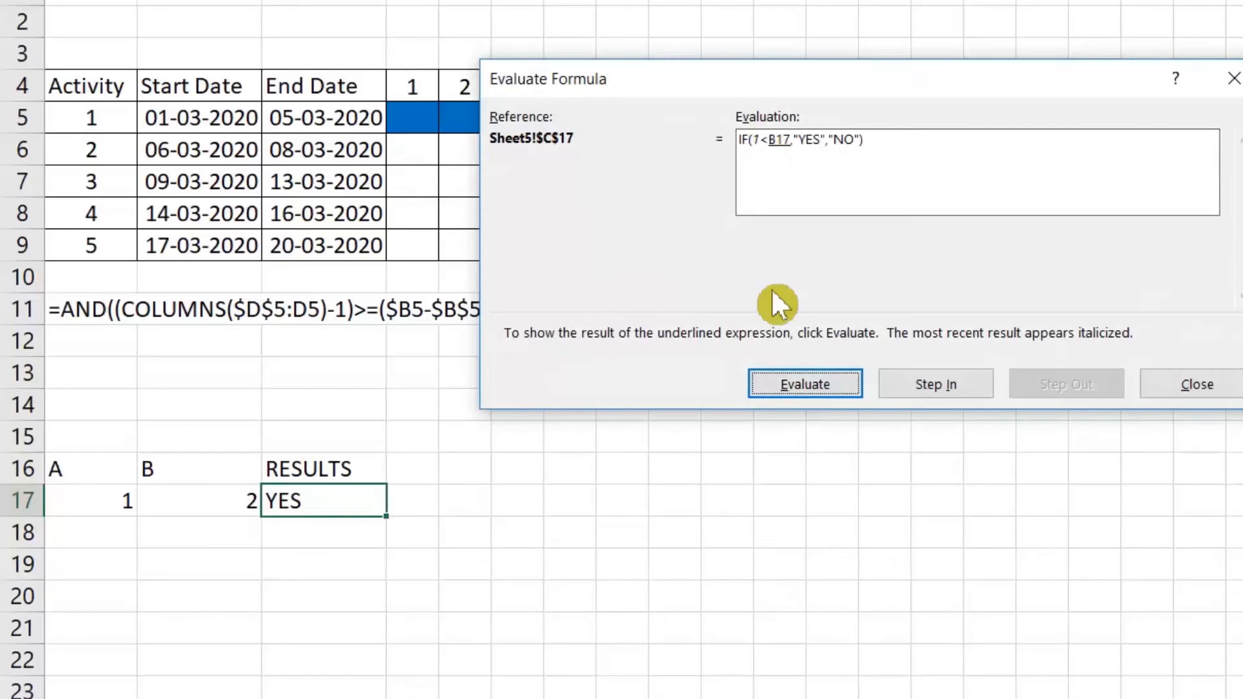
click(809, 387)
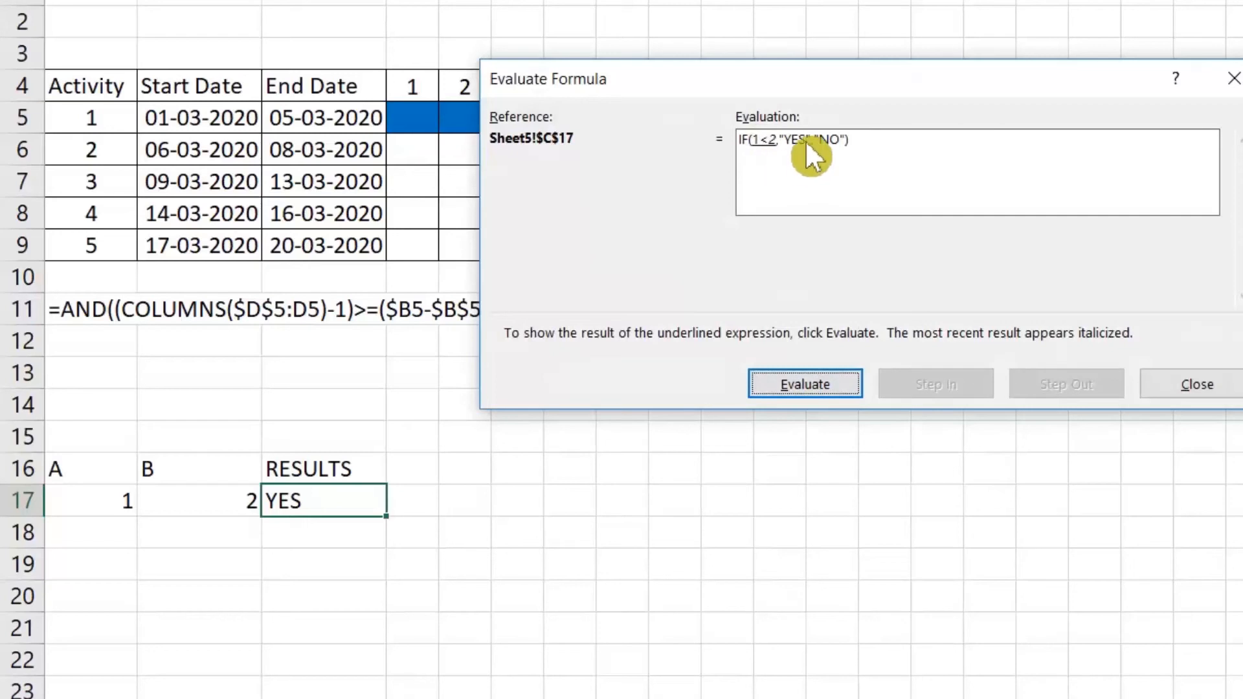
click(809, 372)
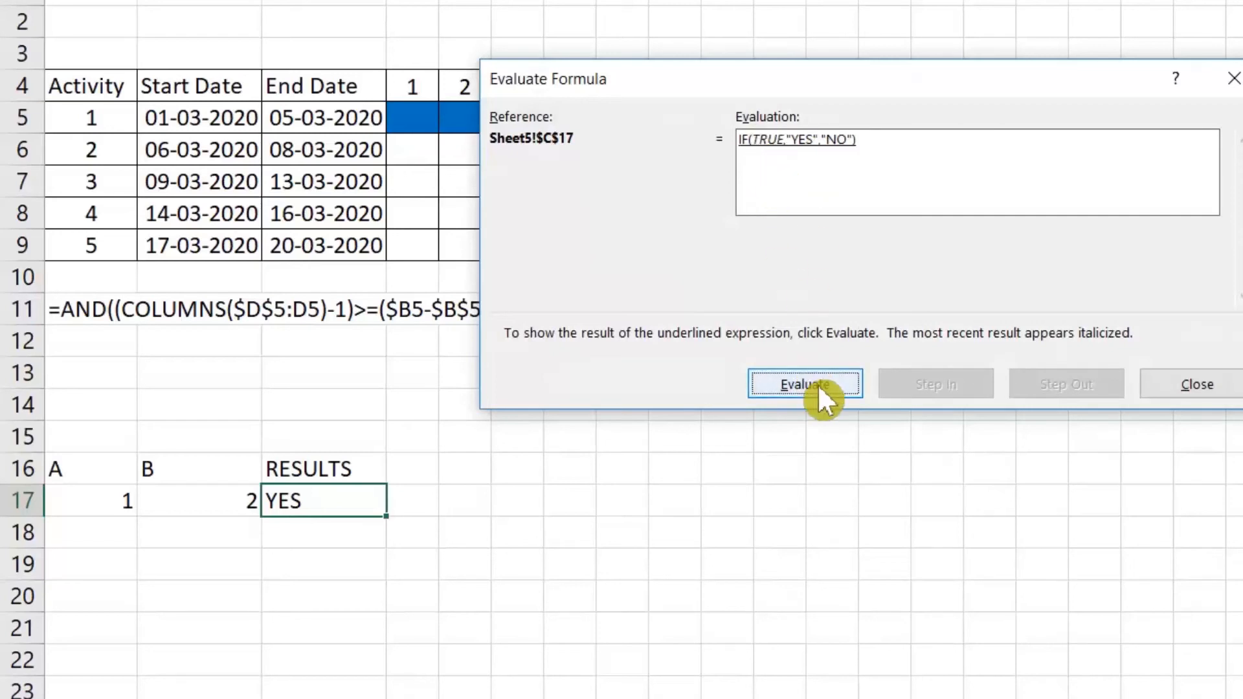
click(816, 383)
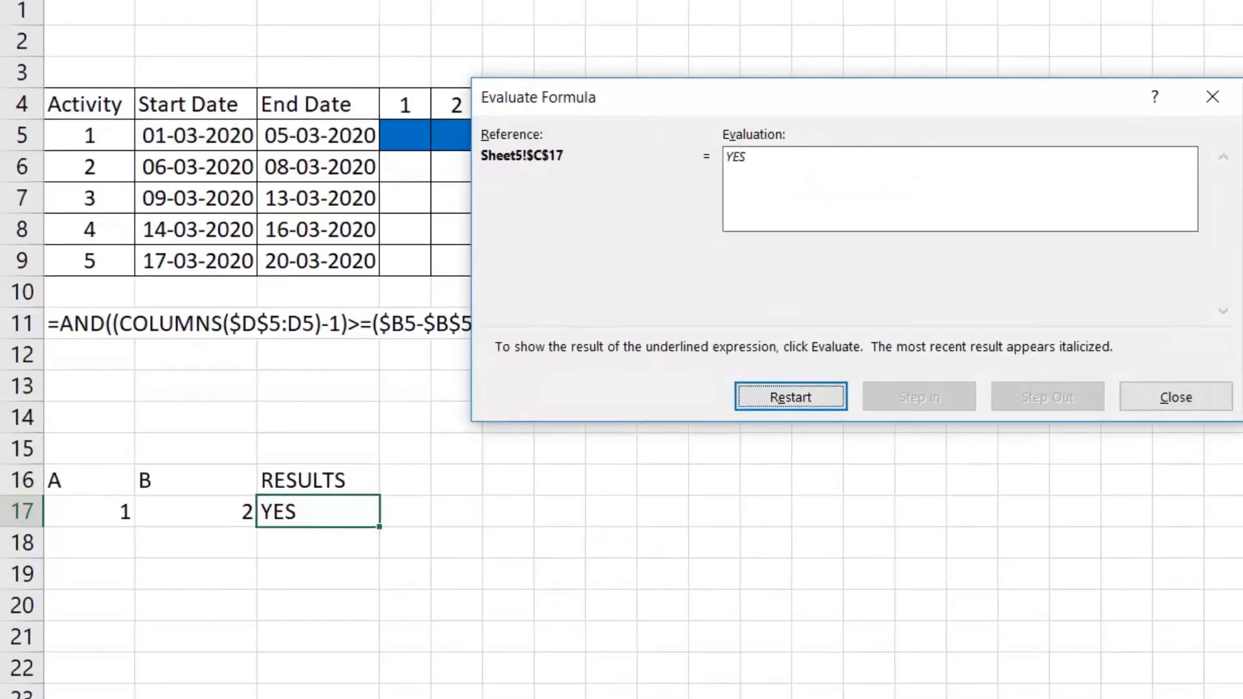
click(1197, 384)
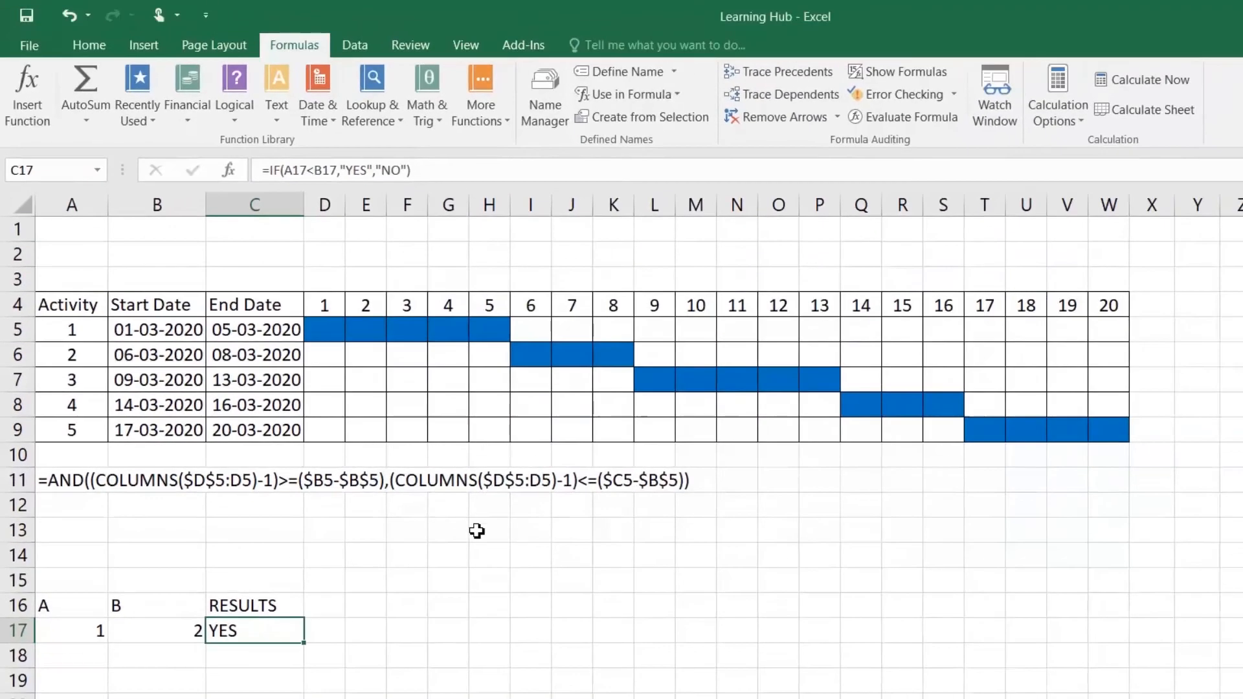
Review the AND formula text in A11 and the activity schedule table in A4:W9.
click(58, 479)
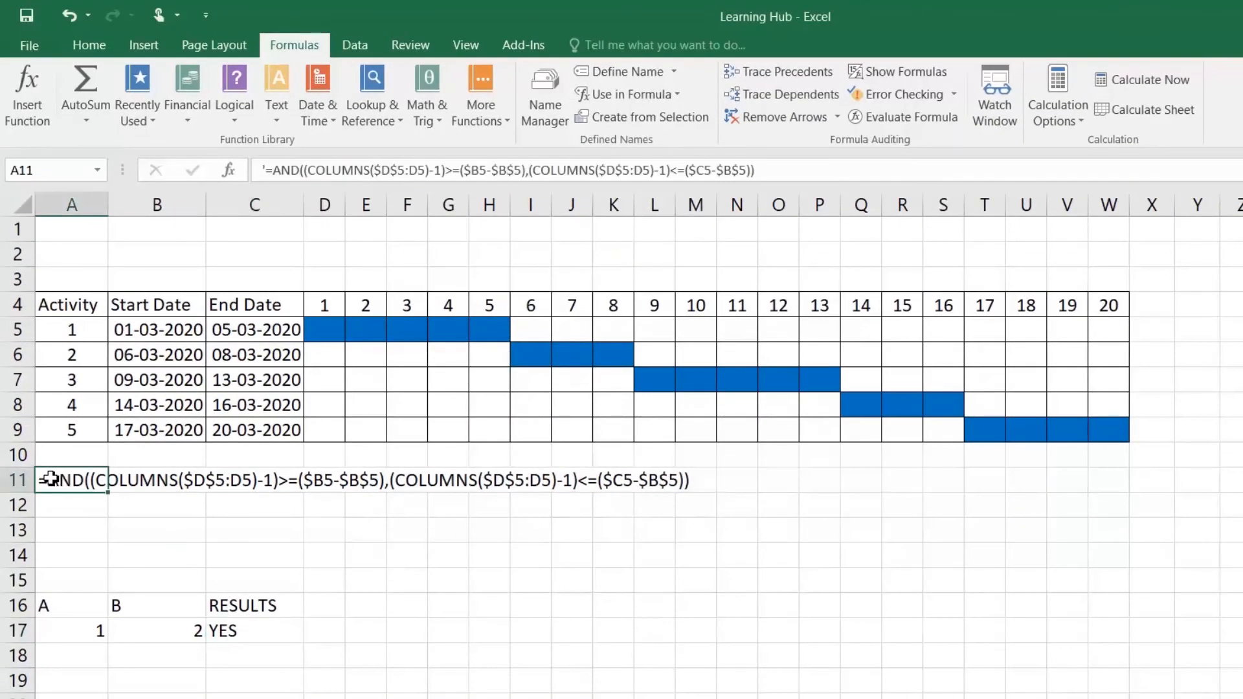
click(85, 315)
mouse_move(84, 315)
mouse_down()
mouse_move(535, 397)
mouse_move(996, 391)
mouse_move(1108, 429)
mouse_up()
click(380, 424)
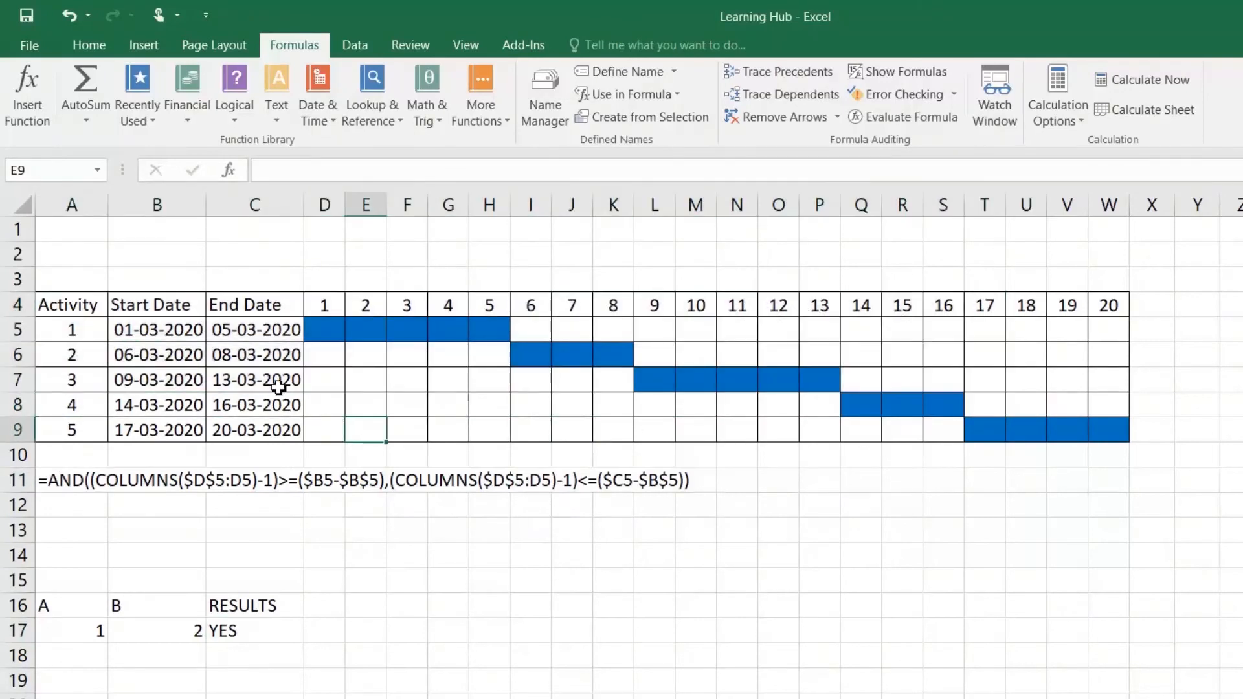
View the formula-based conditional formatting rule behind the schedule cells D5:W9, and leave the rule dialogs without changes.
click(89, 44)
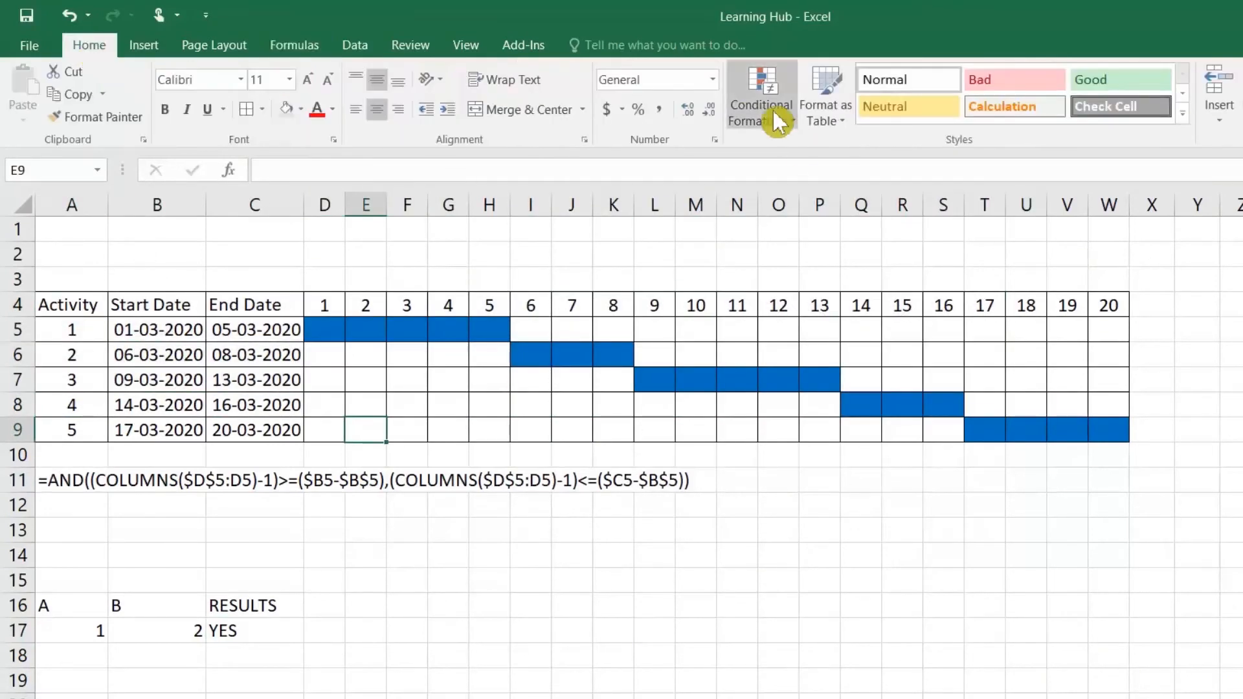
click(740, 106)
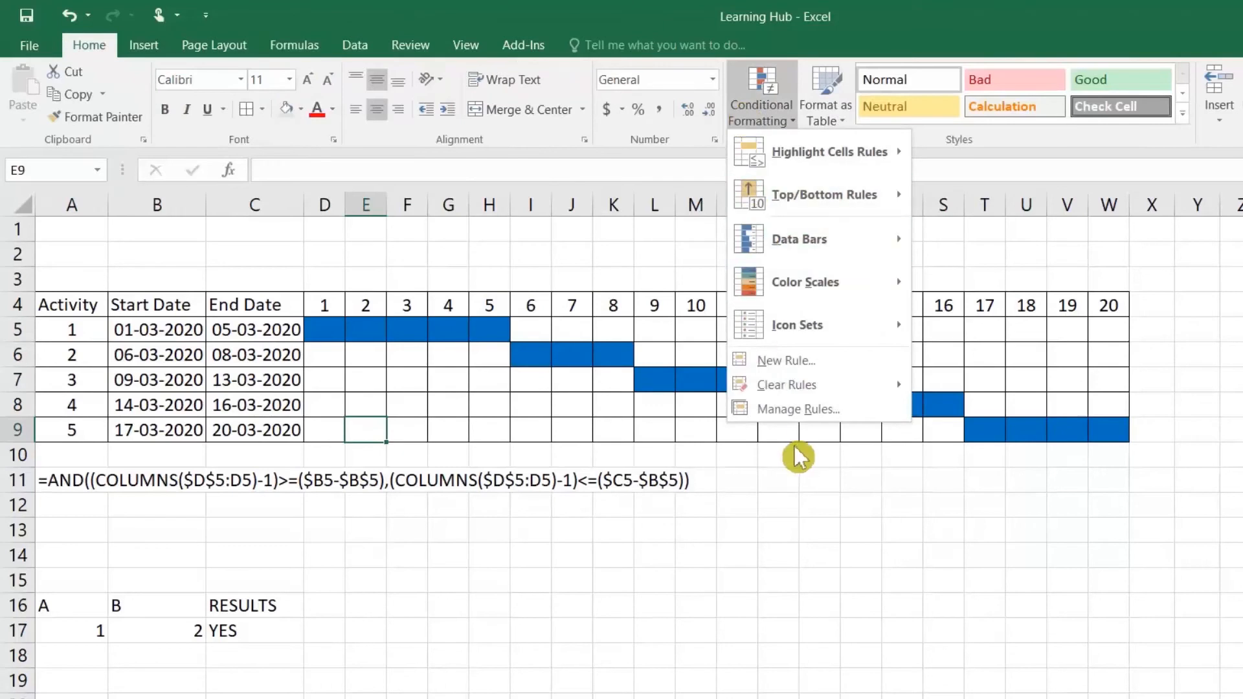
click(794, 408)
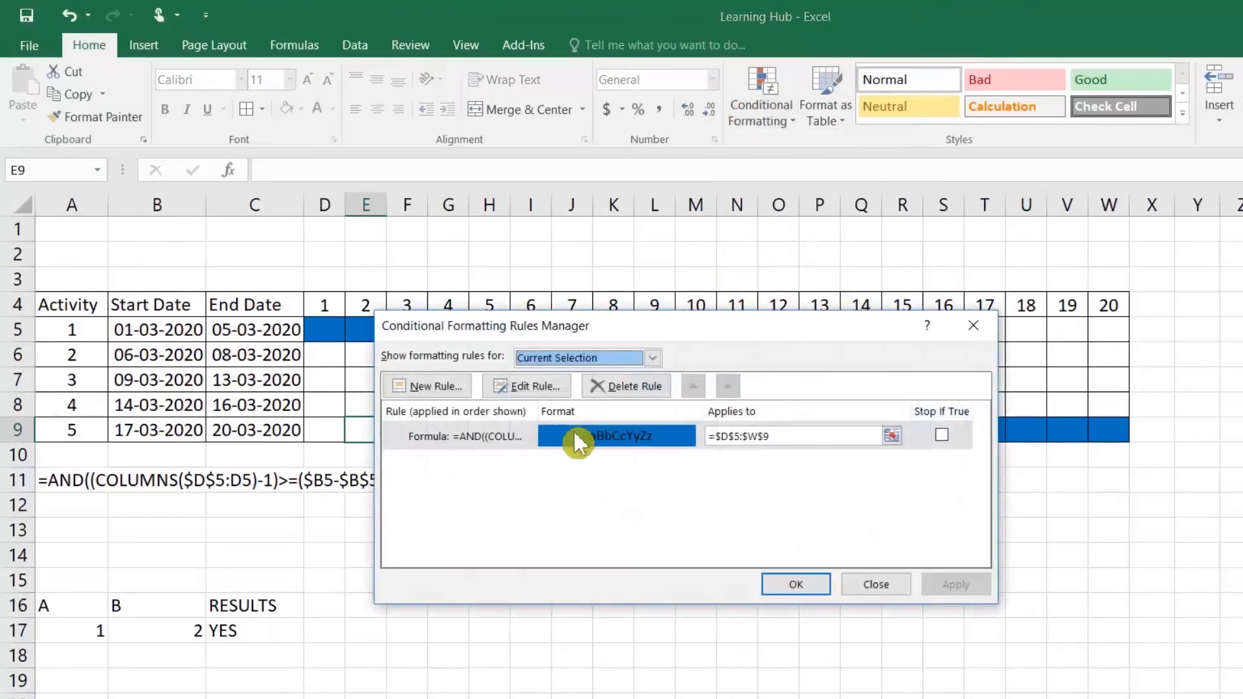
click(541, 385)
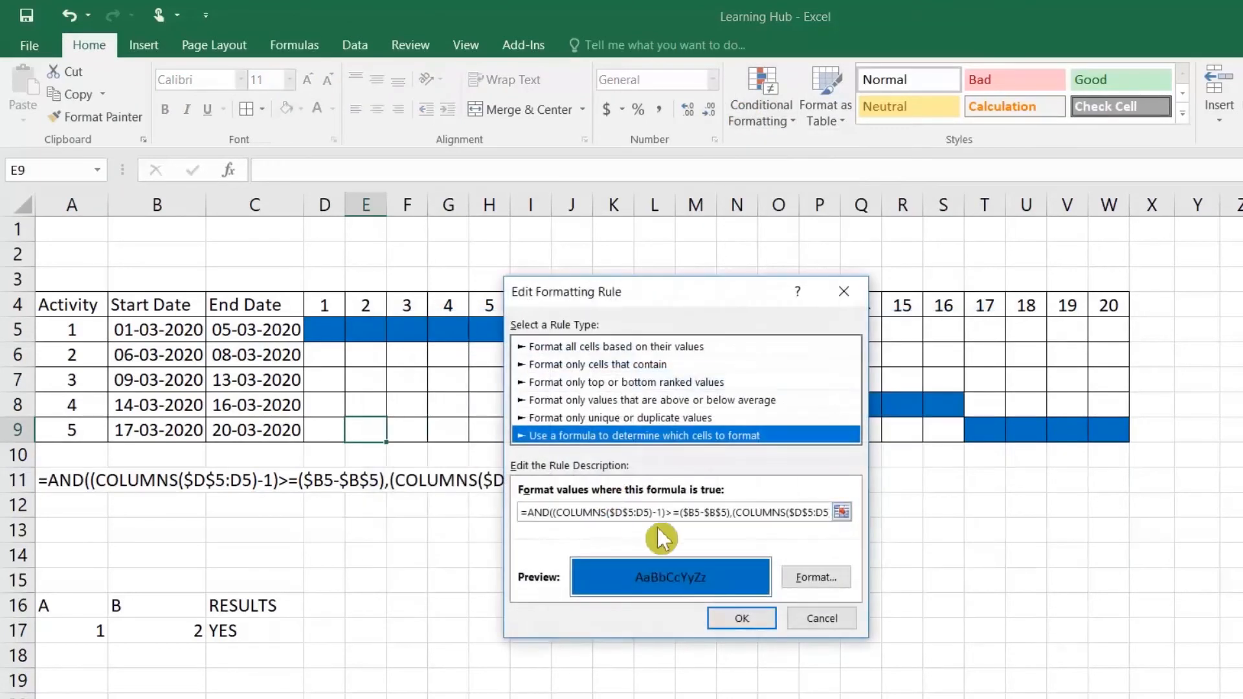
click(817, 627)
click(884, 584)
drag(328, 327, 1108, 428)
click(585, 398)
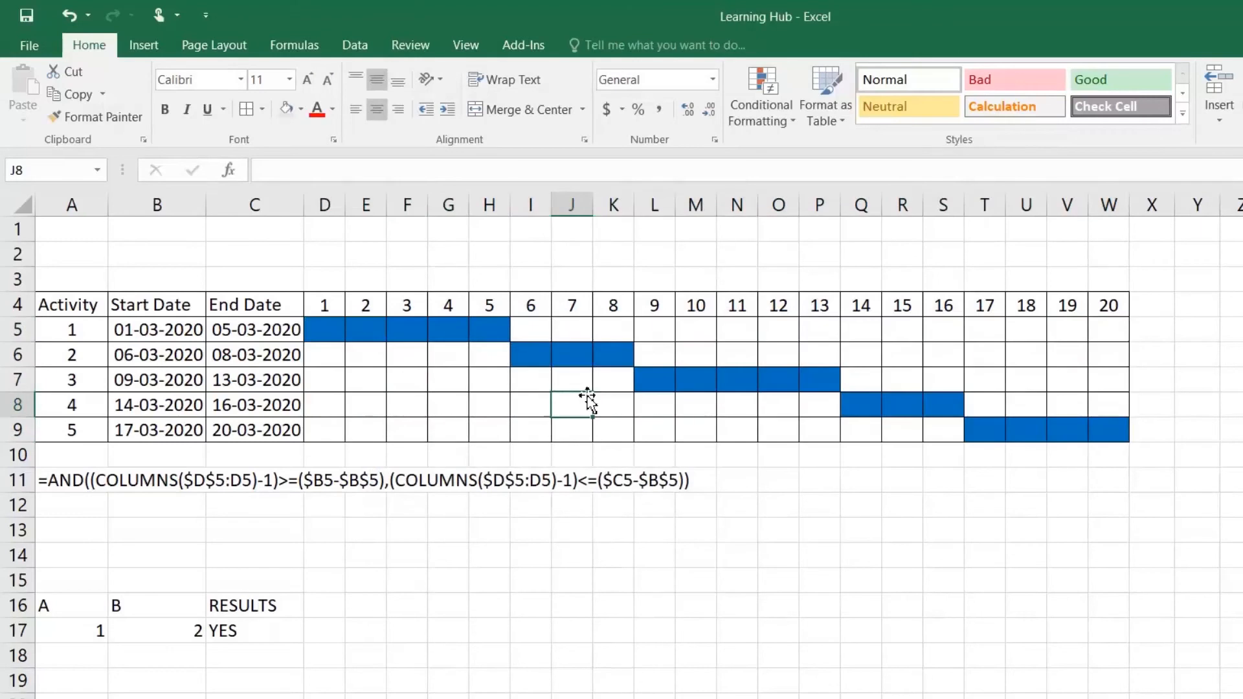
Copy the AND formula text from A11, without its leading apostrophe, and enter it as a formula in D5.
double_click(52, 480)
key(BackSpace)
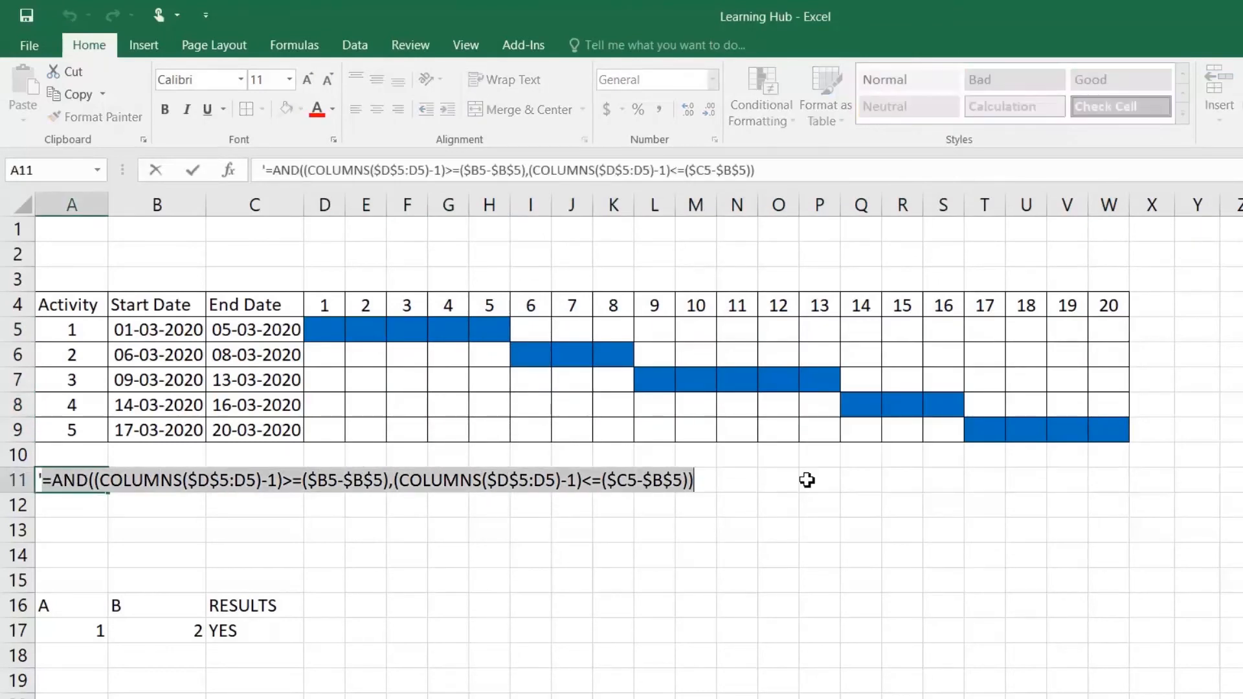
key(Return)
double_click(328, 325)
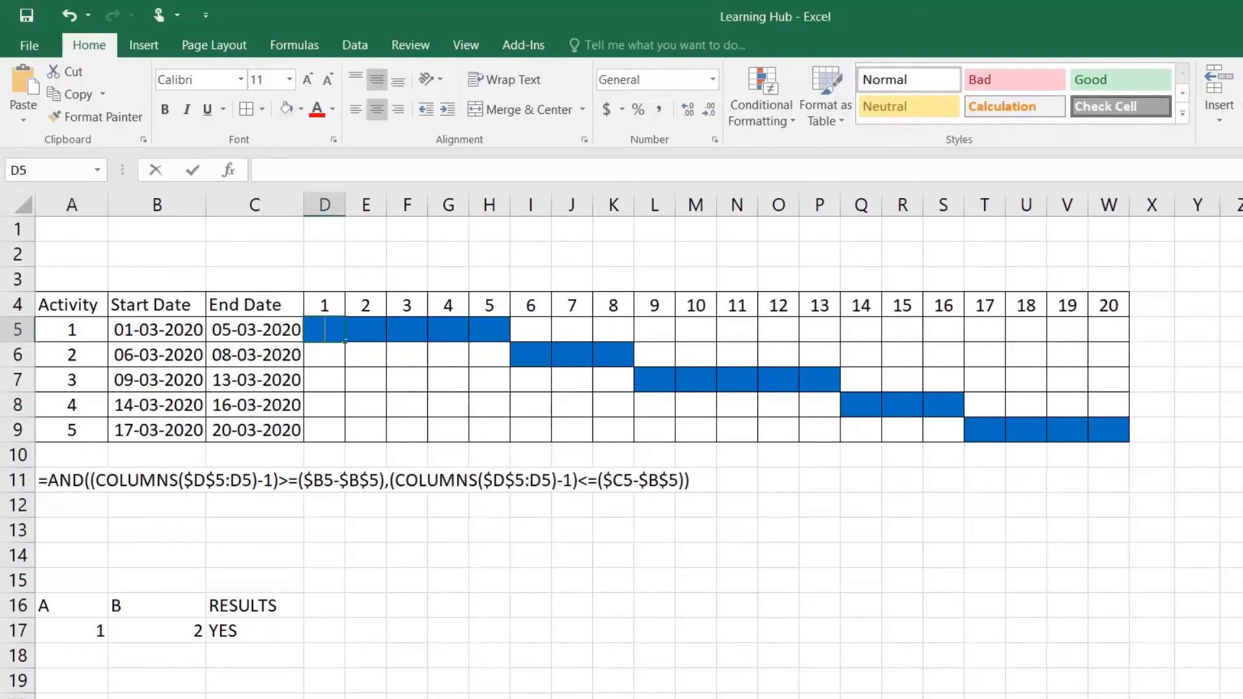
text(=AND((COLUMNS($D$5:D5)-1)>=($B5-$B$5),(COLUMNS($D$5:D5)-1)<=($C5-$B$5)))
key(Return)
Fill the D5 formula across to W5 and down to row 9, and widen columns D:W to fit the results.
click(334, 328)
drag(343, 338, 1119, 338)
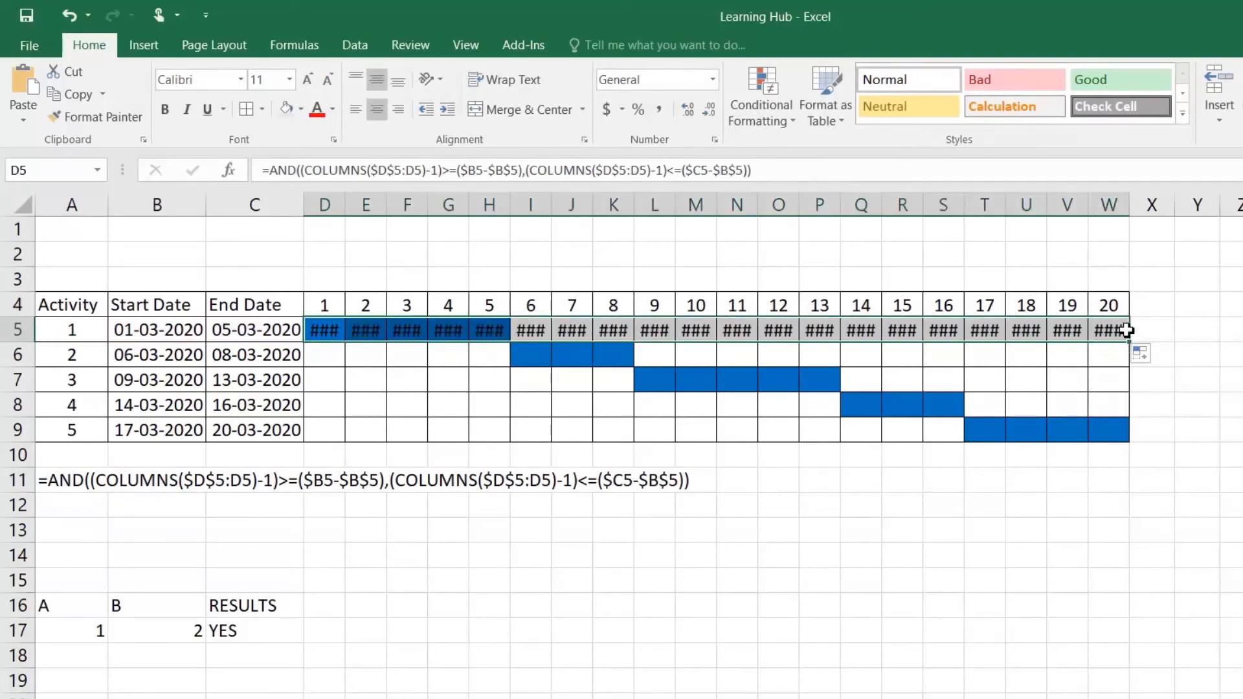
drag(1132, 343, 1134, 438)
drag(327, 202, 1102, 204)
click(496, 355)
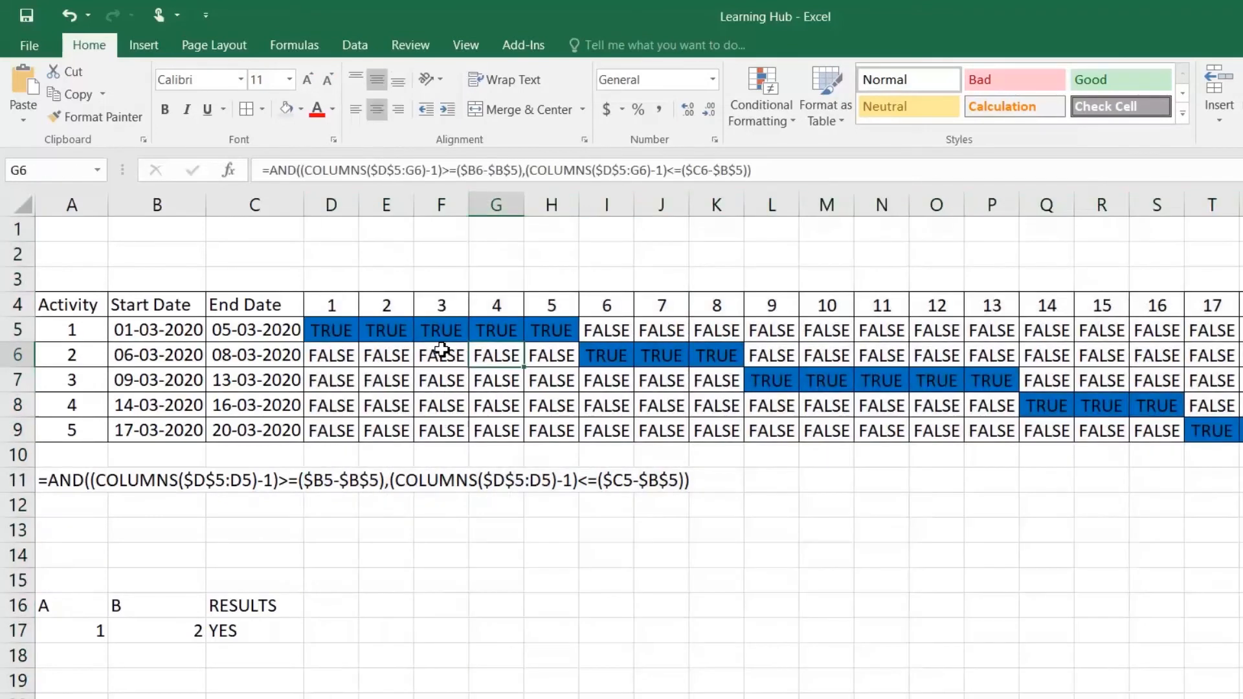
Compare the formulas and results of the blue cells in row 5 with the unfilled cell I5.
click(337, 329)
click(374, 330)
click(439, 330)
click(495, 330)
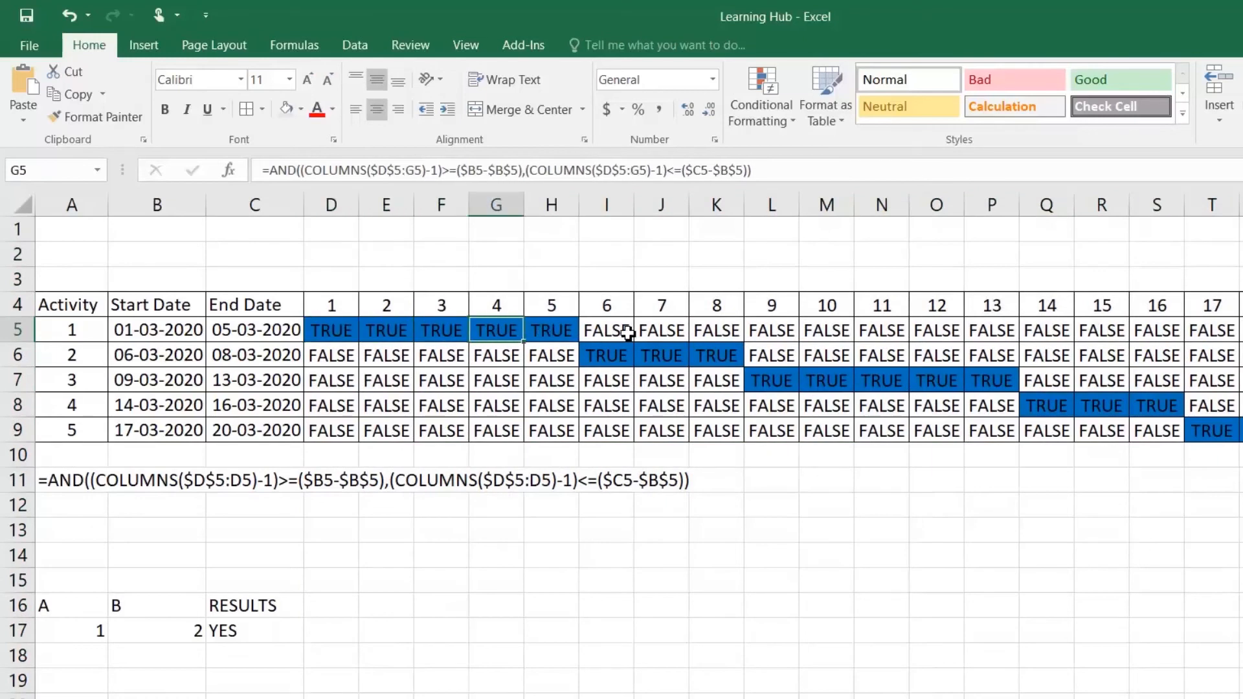
click(606, 330)
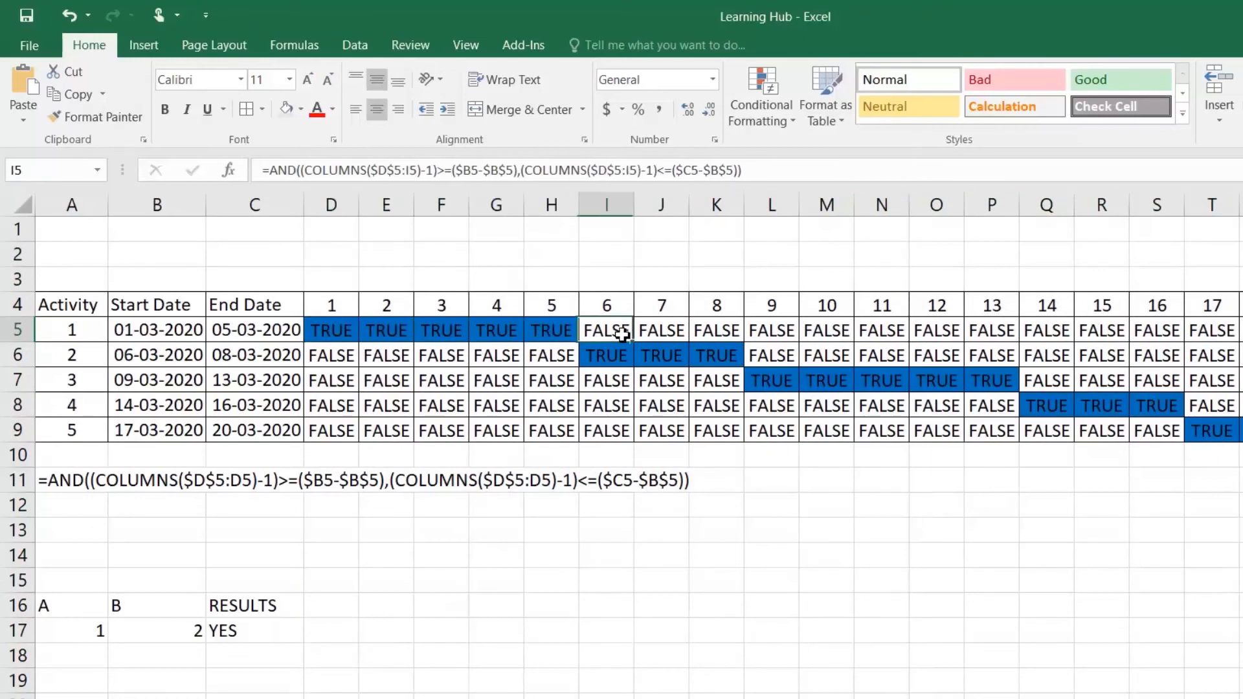
Open Evaluate Formula for D5, move the dialog below the schedule table, and evaluate the first AND condition step by step.
click(340, 332)
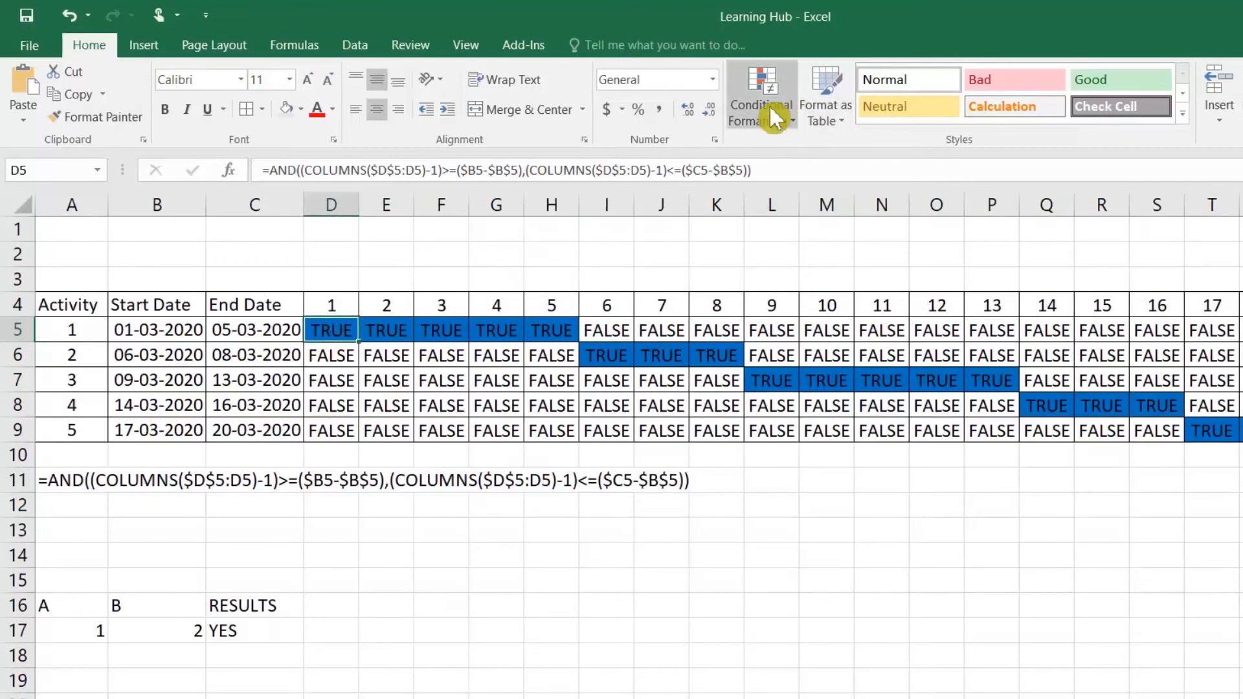
click(295, 45)
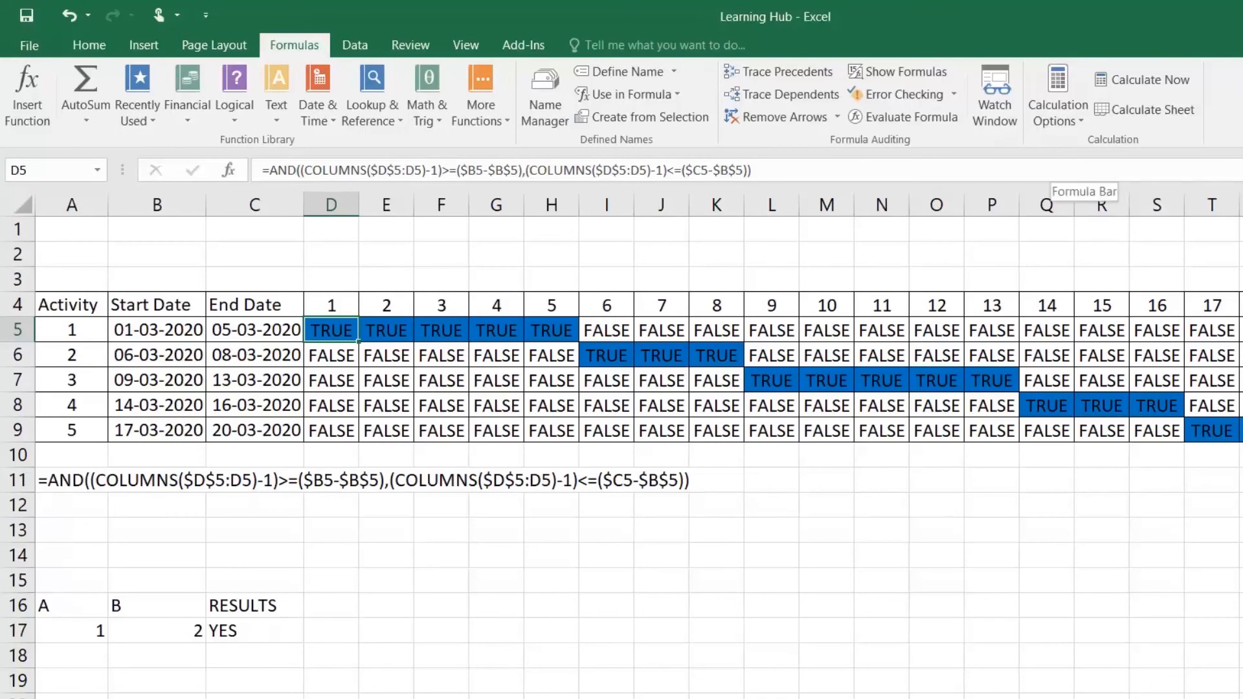
click(905, 118)
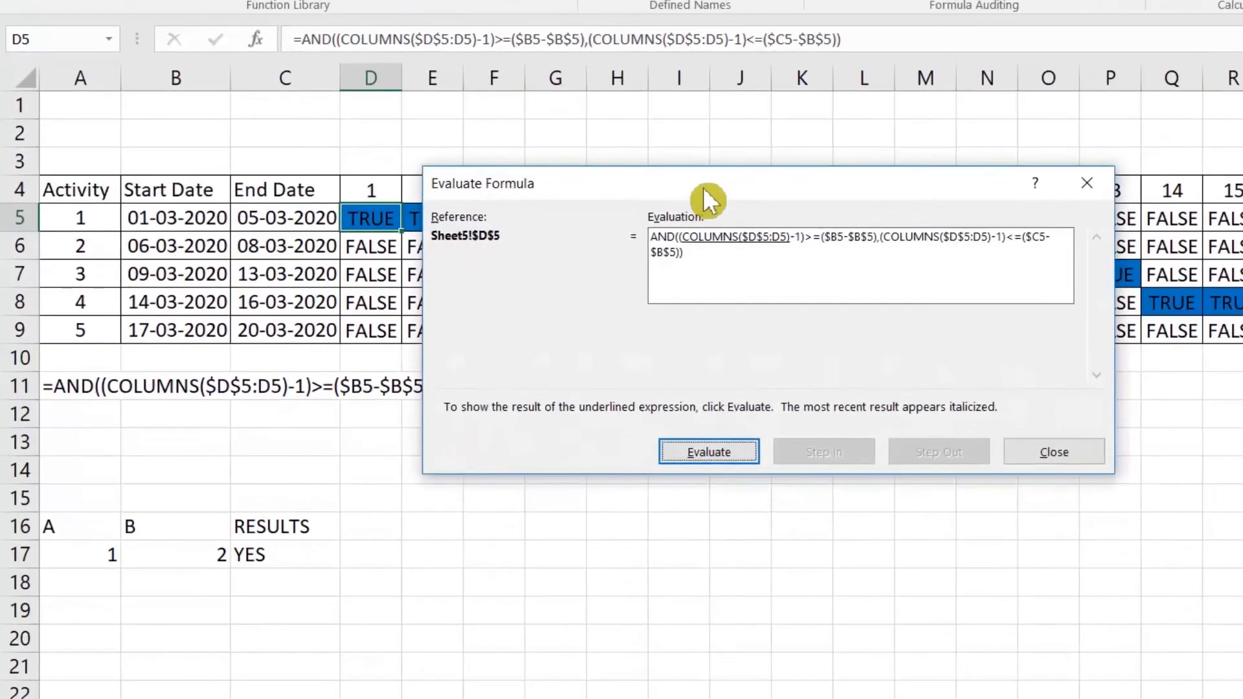
drag(629, 296, 599, 496)
drag(671, 414, 669, 416)
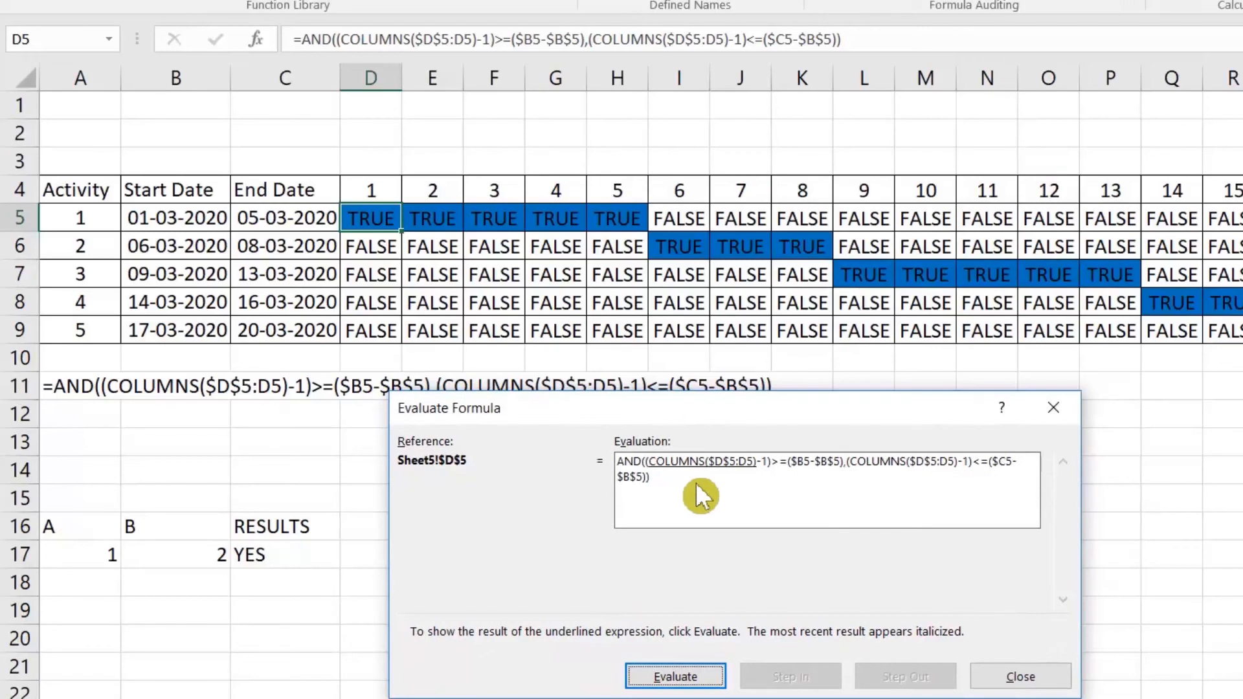
click(704, 680)
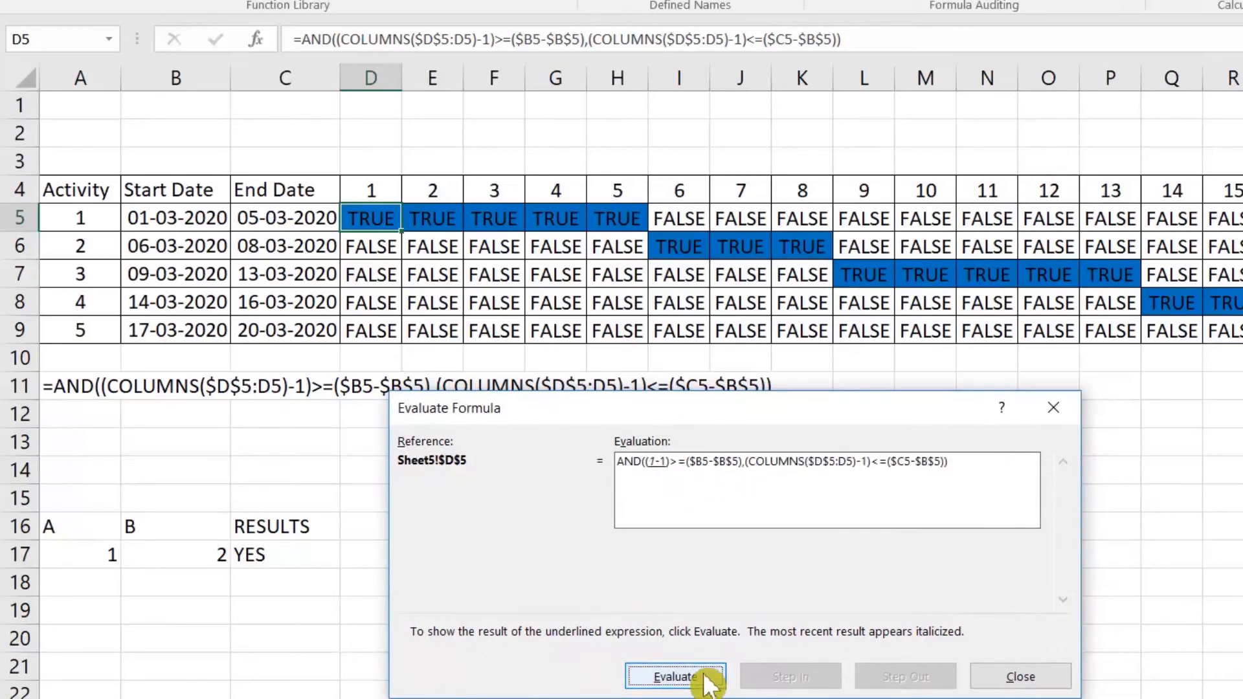
click(704, 680)
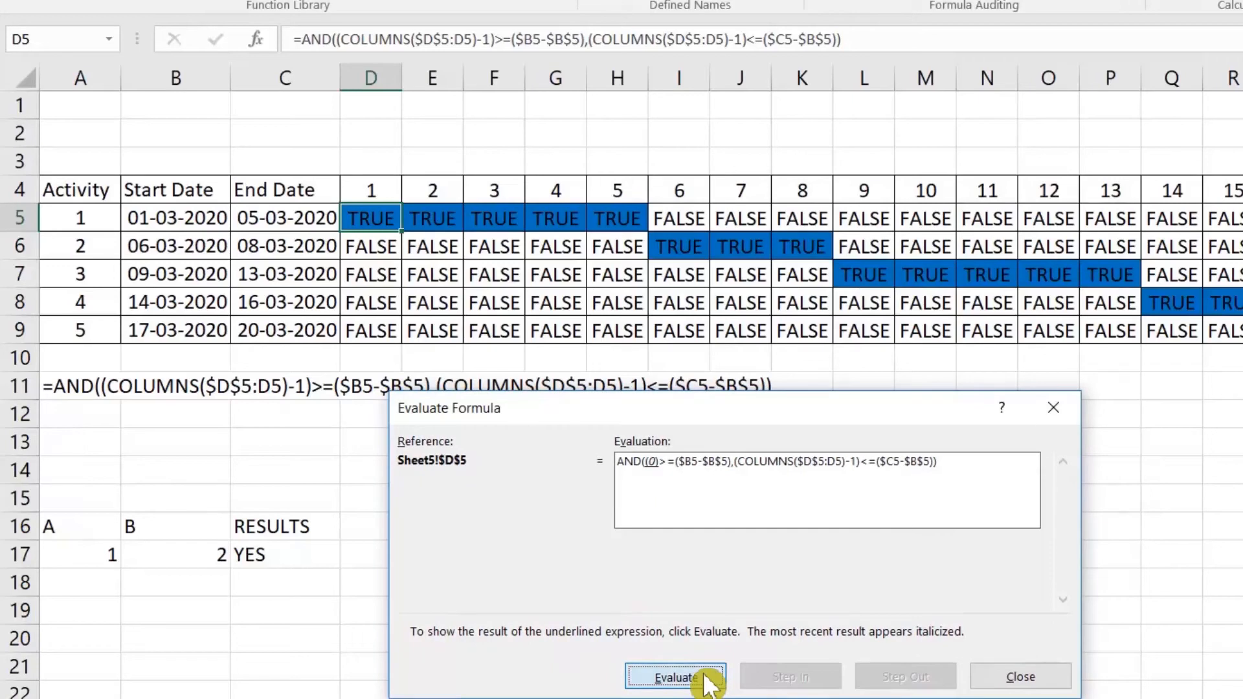
click(704, 680)
click(704, 679)
click(704, 680)
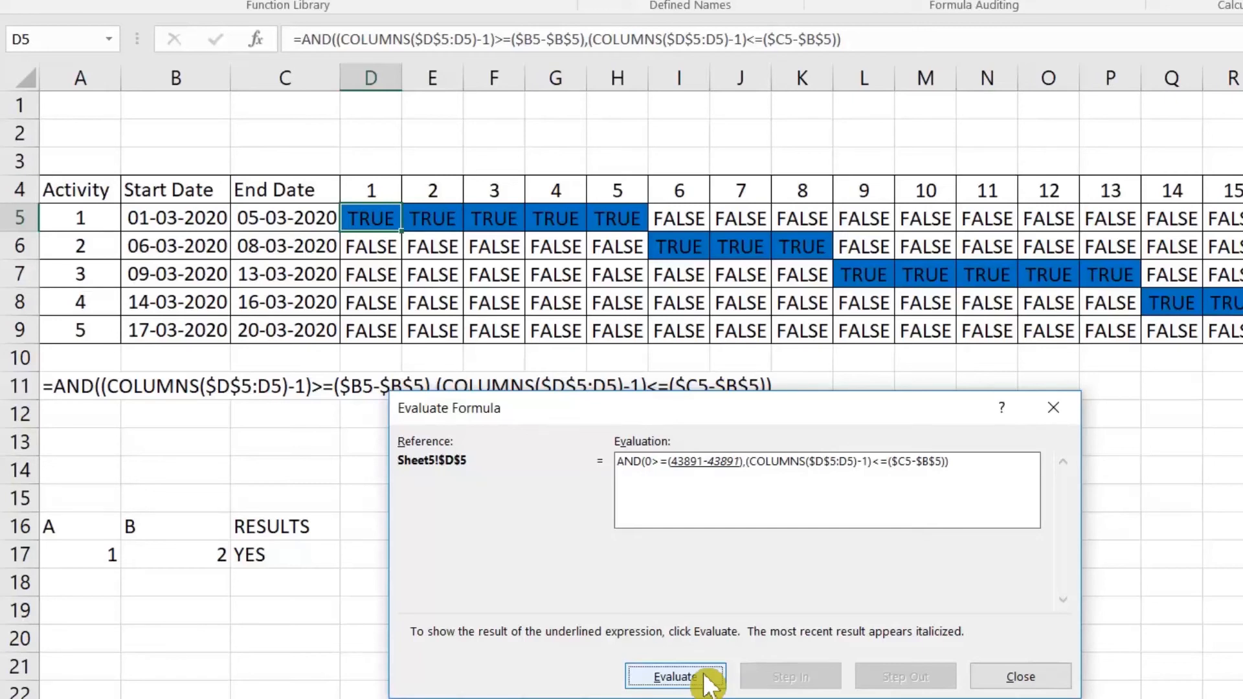
click(704, 680)
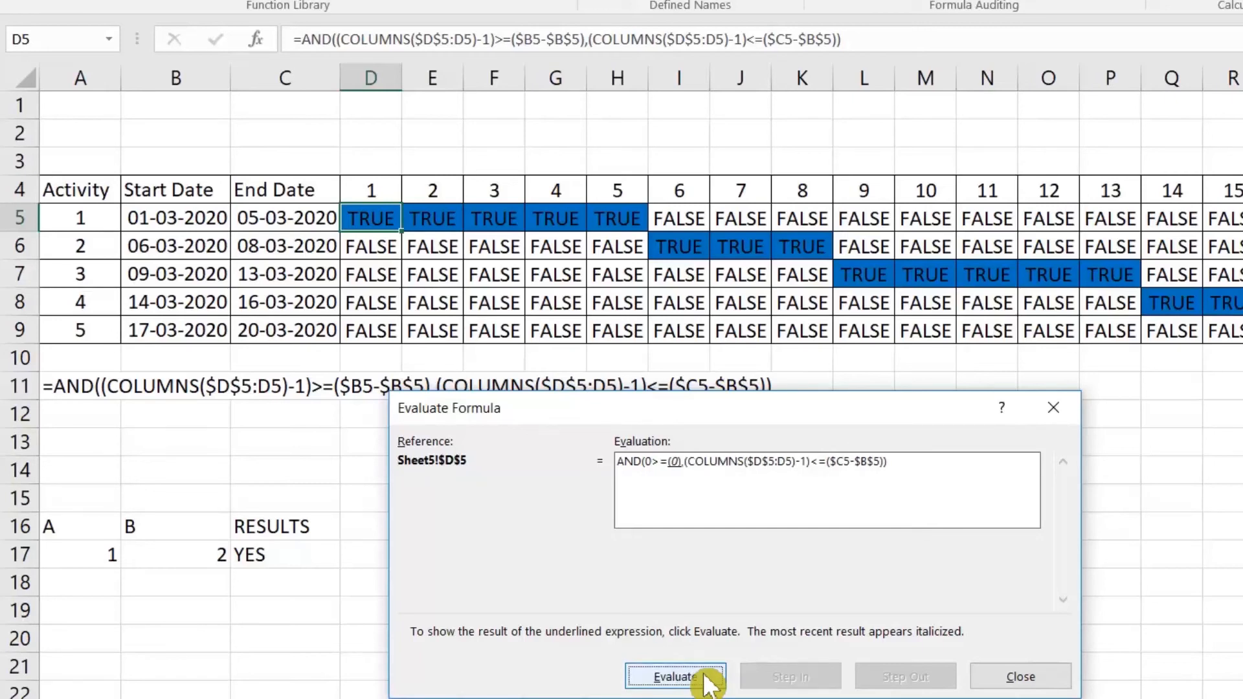
click(705, 681)
click(706, 681)
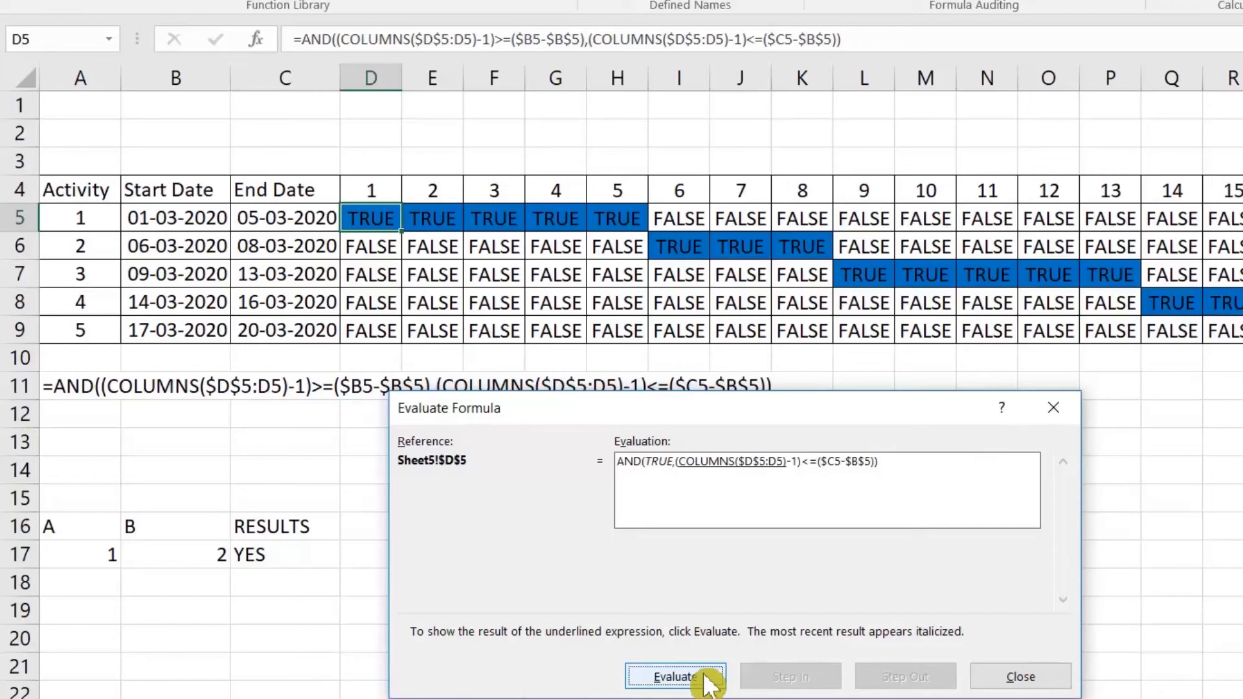
Evaluate the second AND condition of the D5 formula step by step through to the final result.
click(708, 682)
click(707, 683)
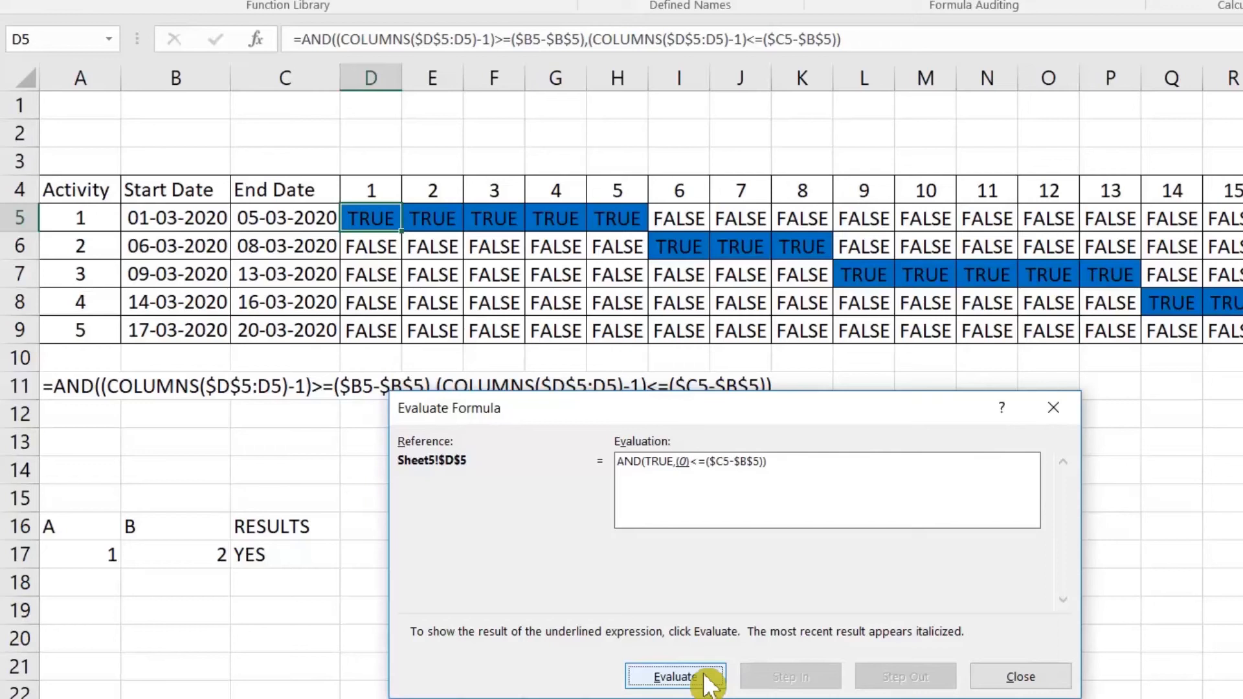
click(707, 683)
click(707, 682)
click(707, 683)
click(707, 683)
click(707, 683)
click(708, 682)
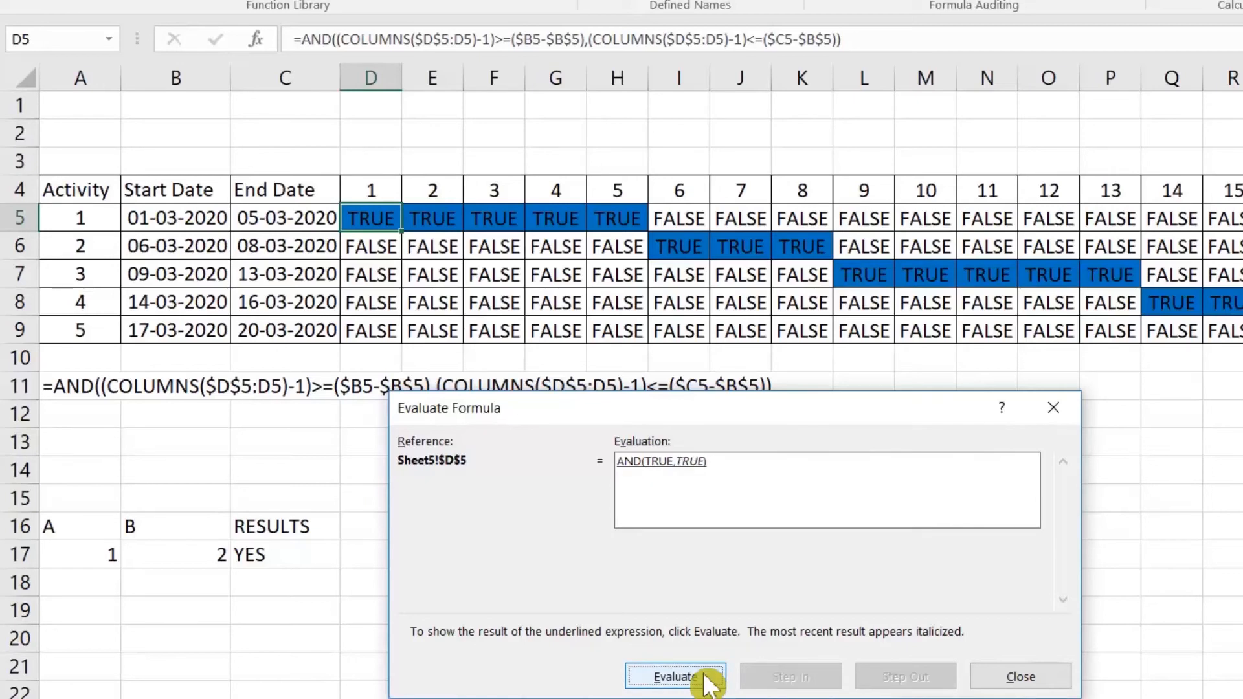
click(707, 683)
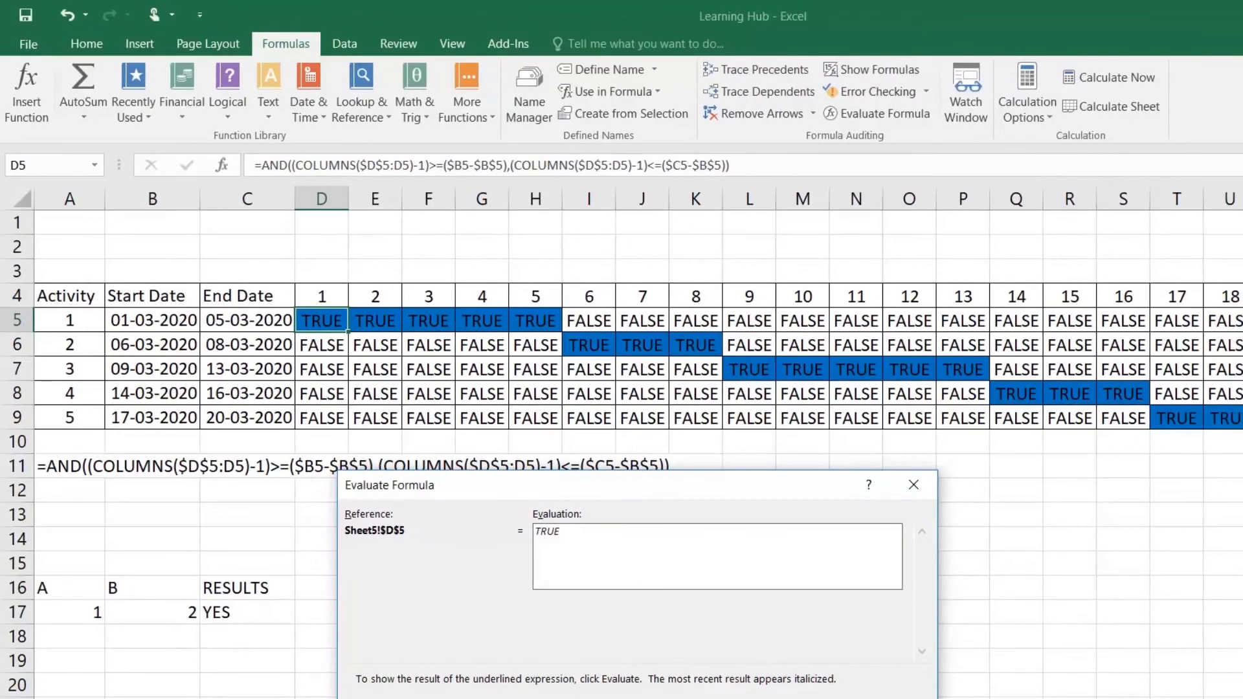
Close the D5 evaluation, open Evaluate Formula for H6, and evaluate both sides of its first AND condition.
click(878, 698)
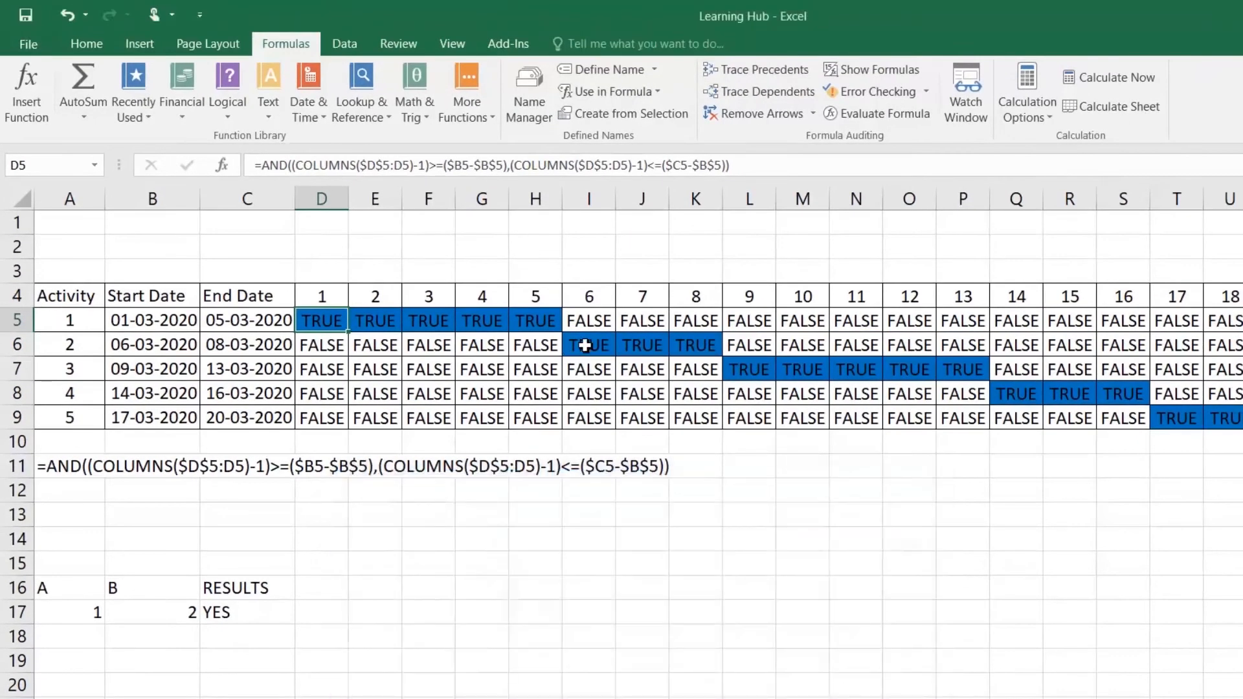
click(533, 347)
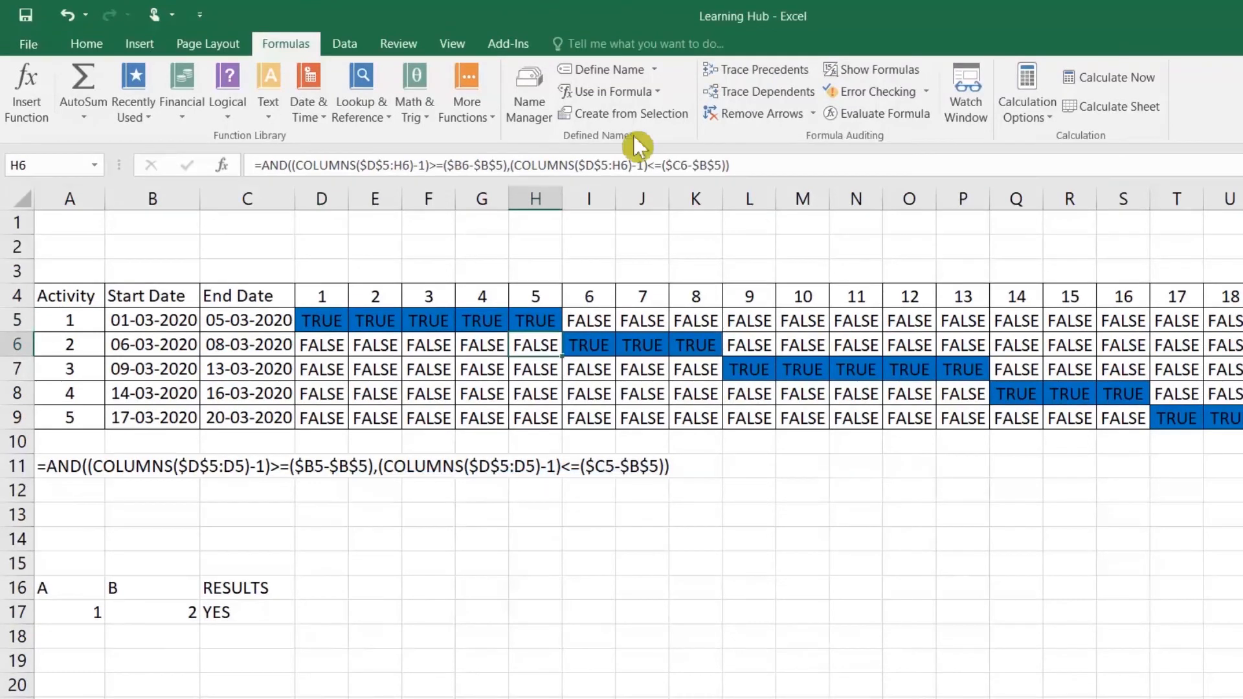
click(879, 125)
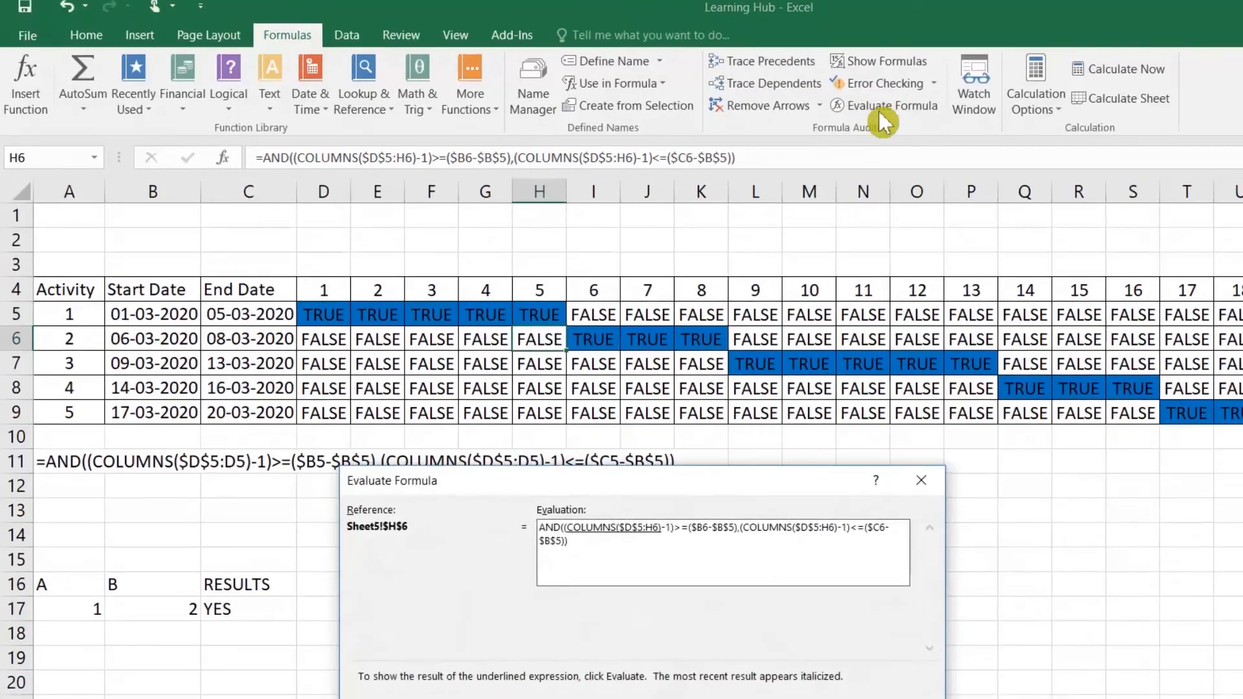
click(663, 679)
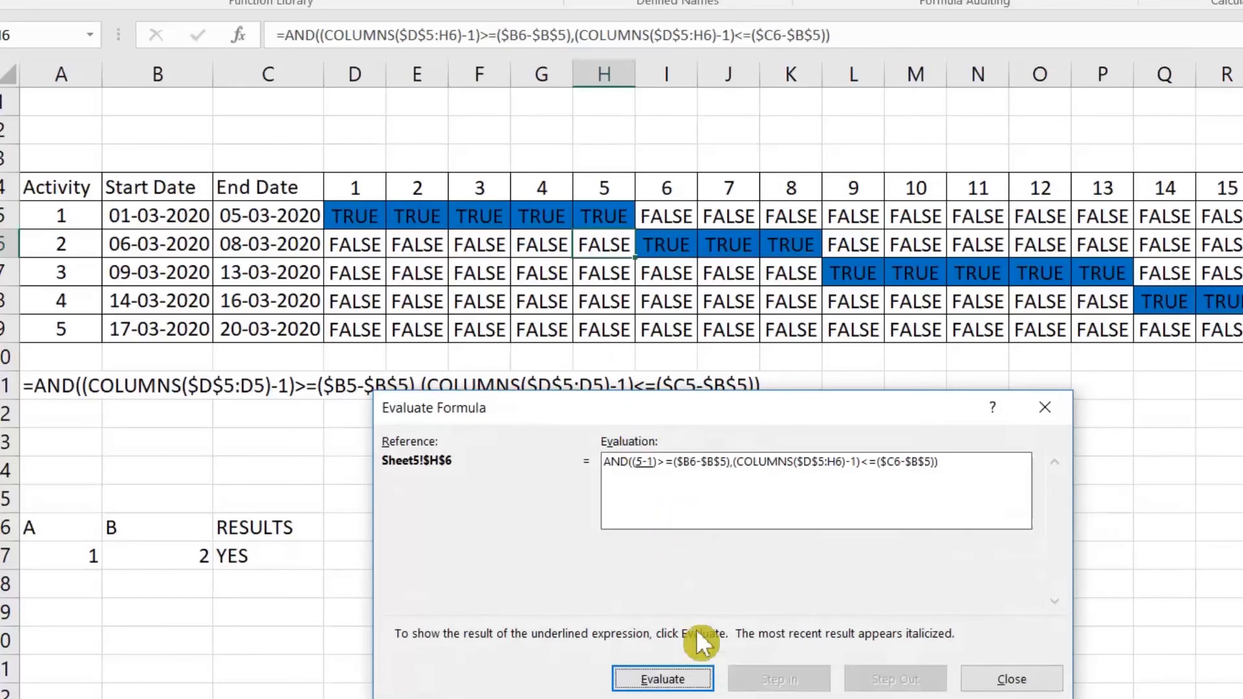
click(699, 678)
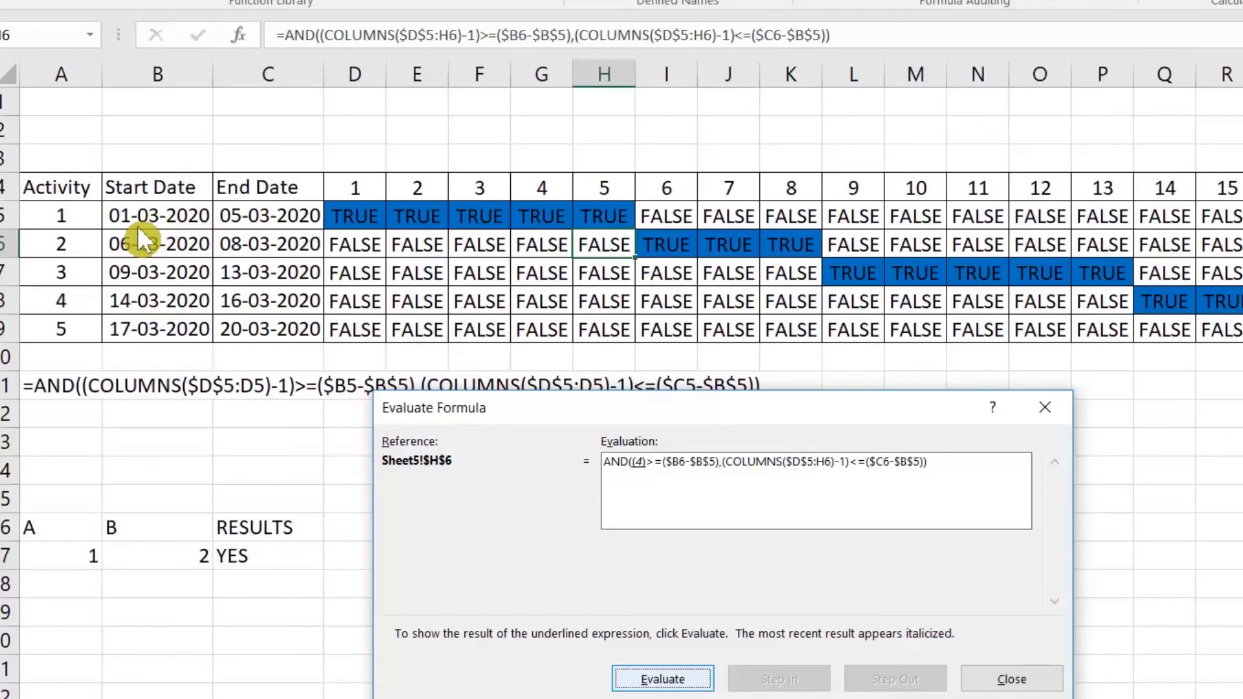
click(699, 688)
click(699, 687)
click(699, 688)
click(699, 687)
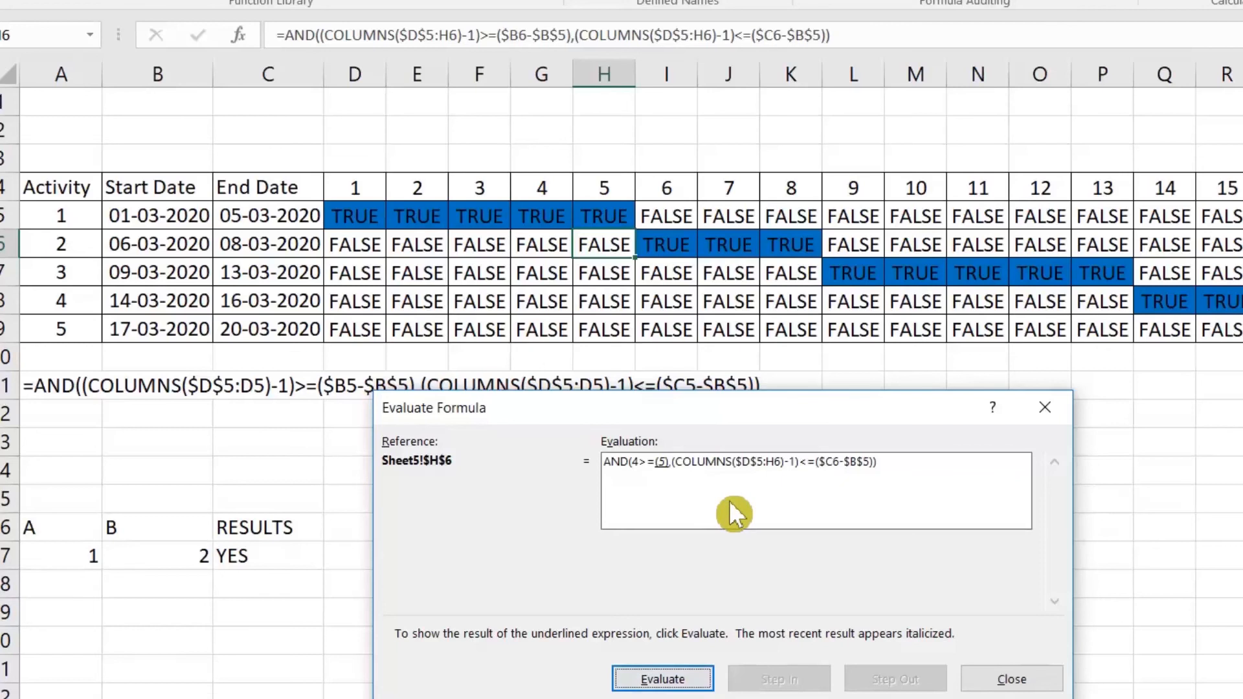
Evaluate the remaining parts of the H6 formula through to the final result and close Evaluate Formula.
click(670, 685)
click(672, 686)
click(673, 687)
click(673, 688)
click(676, 688)
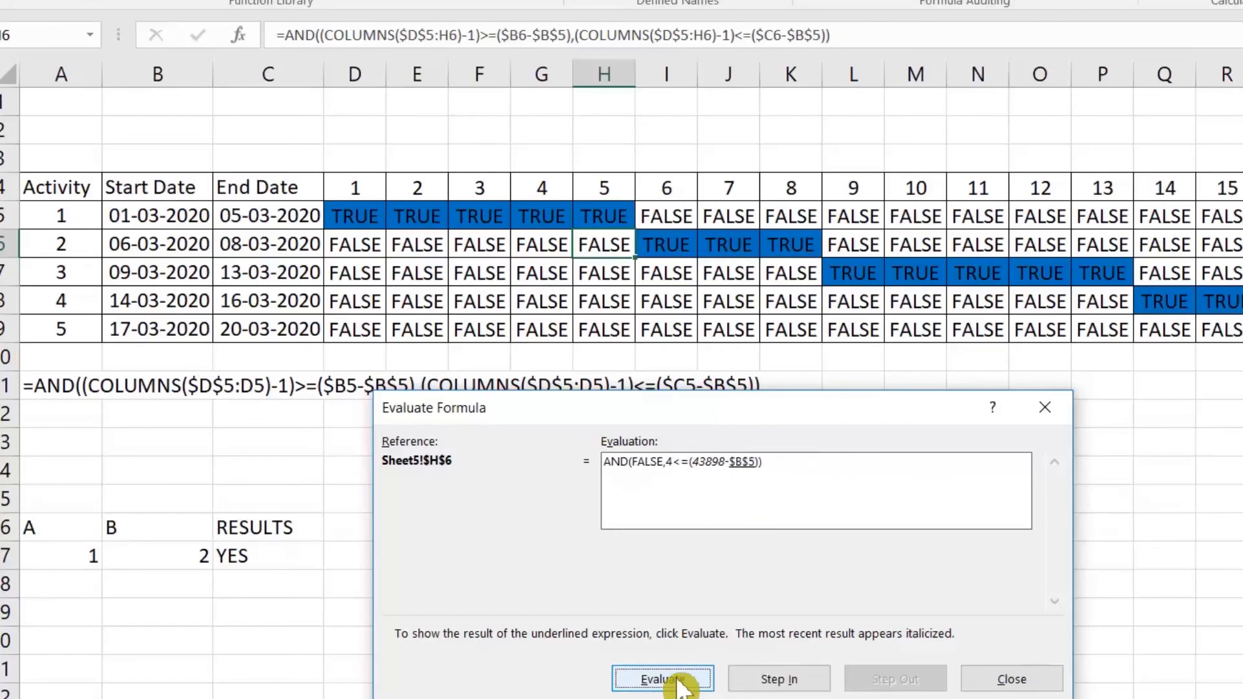
click(678, 686)
click(680, 687)
click(683, 688)
click(683, 687)
click(684, 687)
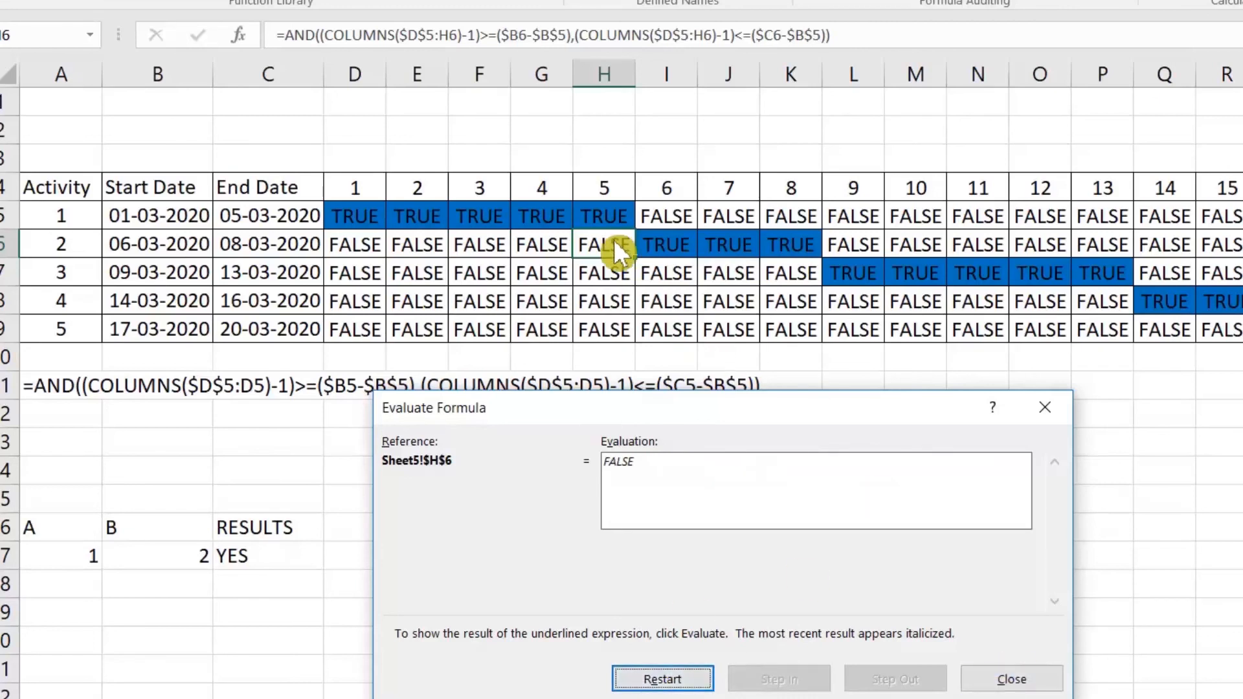
click(1028, 679)
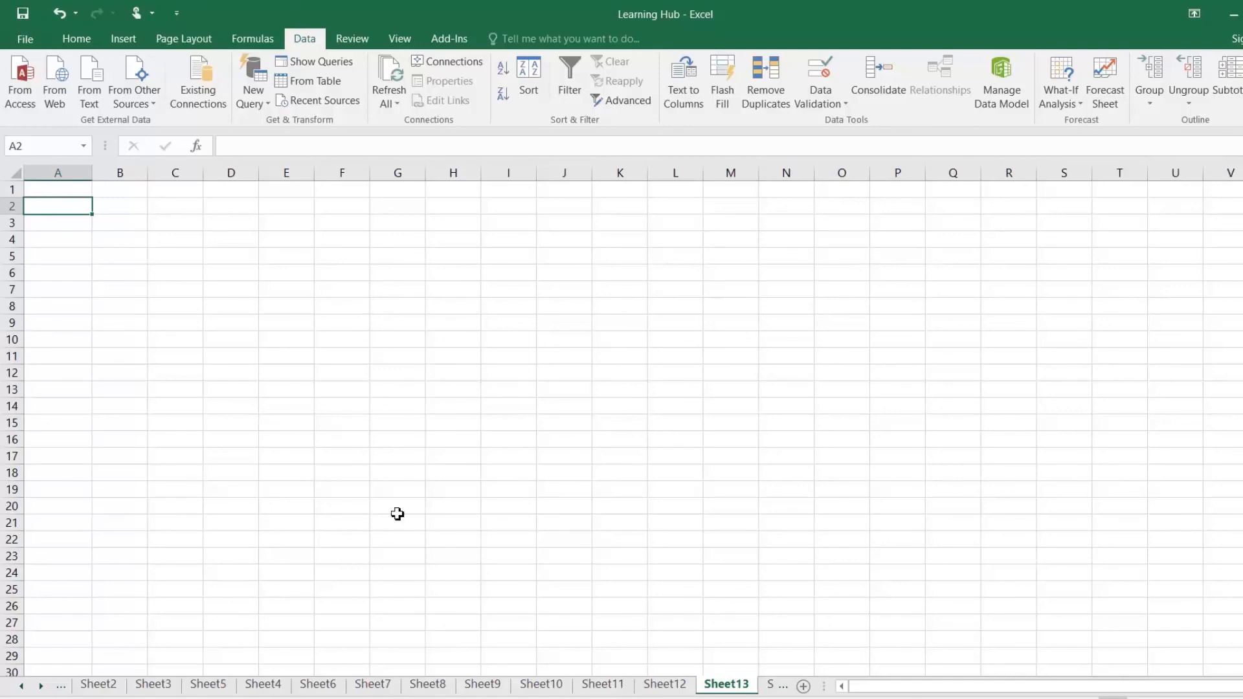
Switch to the untitled Notepad file and select all its comma-separated lines, from the Data heading to the end.
key(alt+Tab)
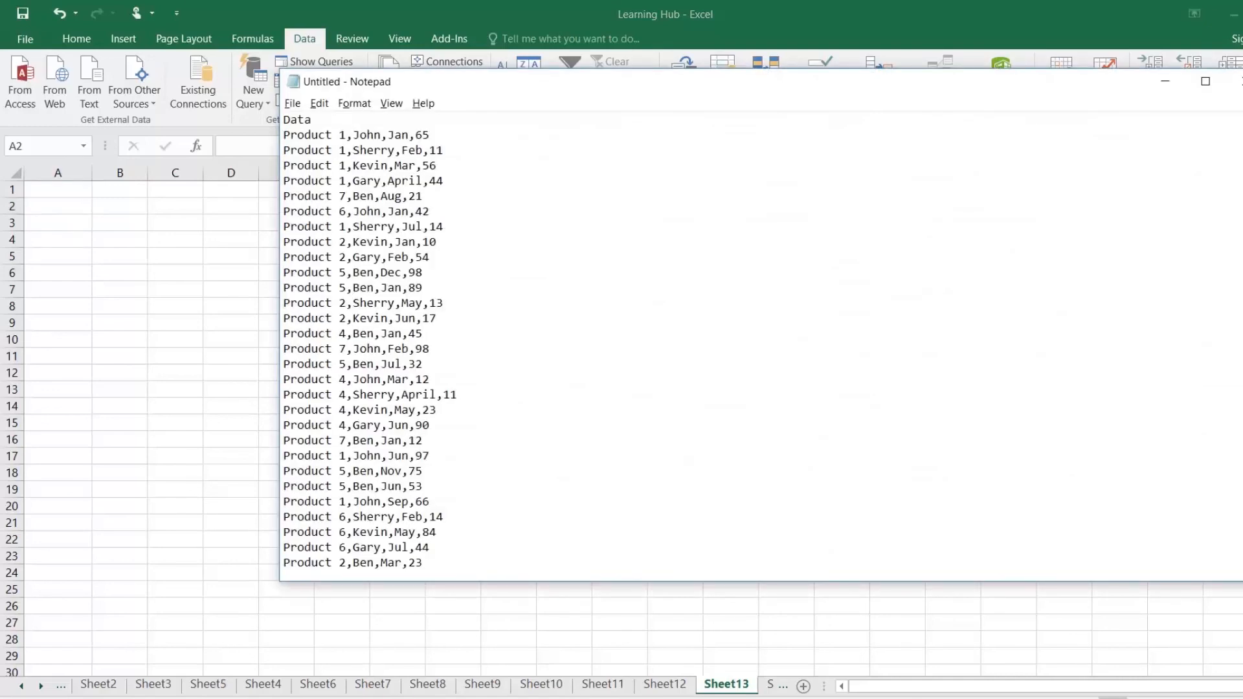
drag(313, 120, 281, 121)
scroll(349, 226, down, 14)
scroll(349, 343, up, 15)
key(ctrl+shift+End)
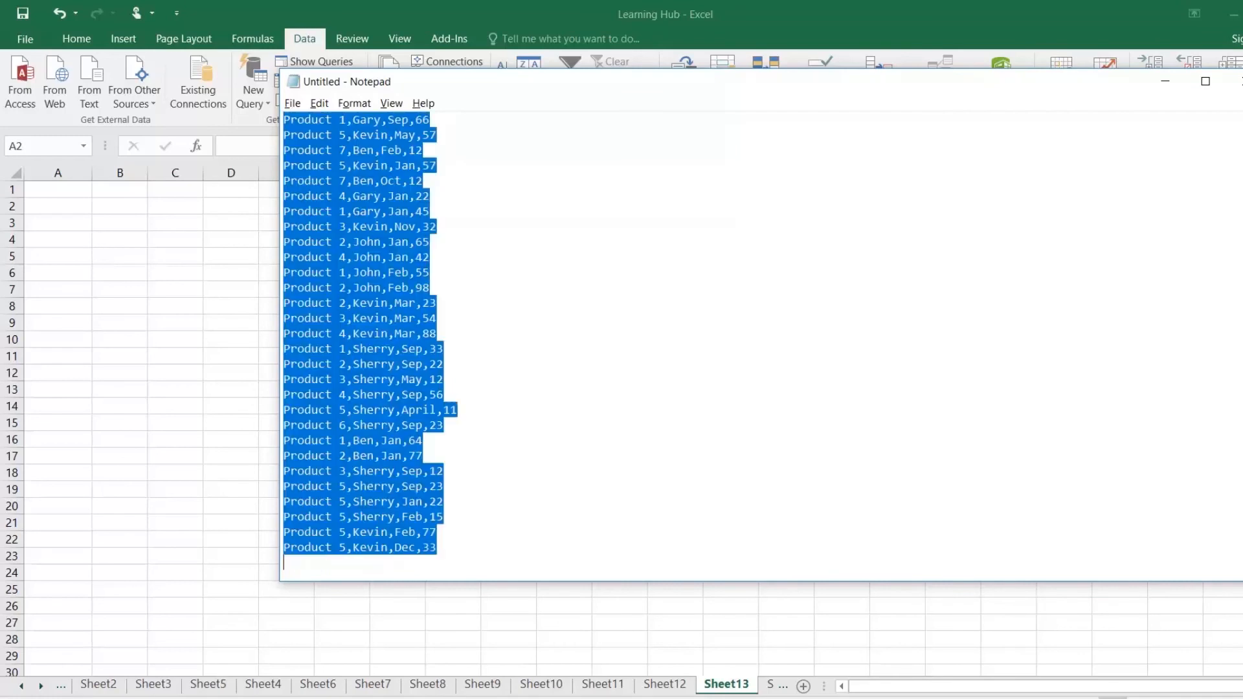
Paste the copied Notepad lines into Sheet13 from cell A1 and widen column A to fit them.
click(58, 190)
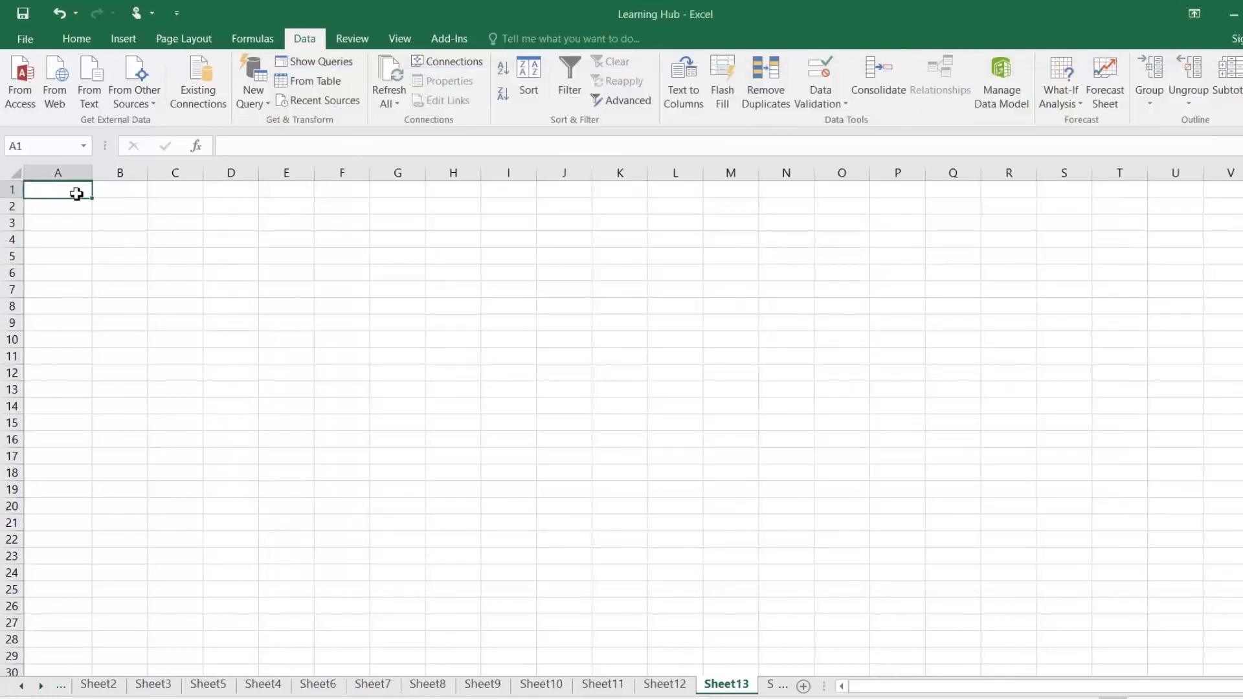
key(ctrl+v)
drag(90, 177, 270, 185)
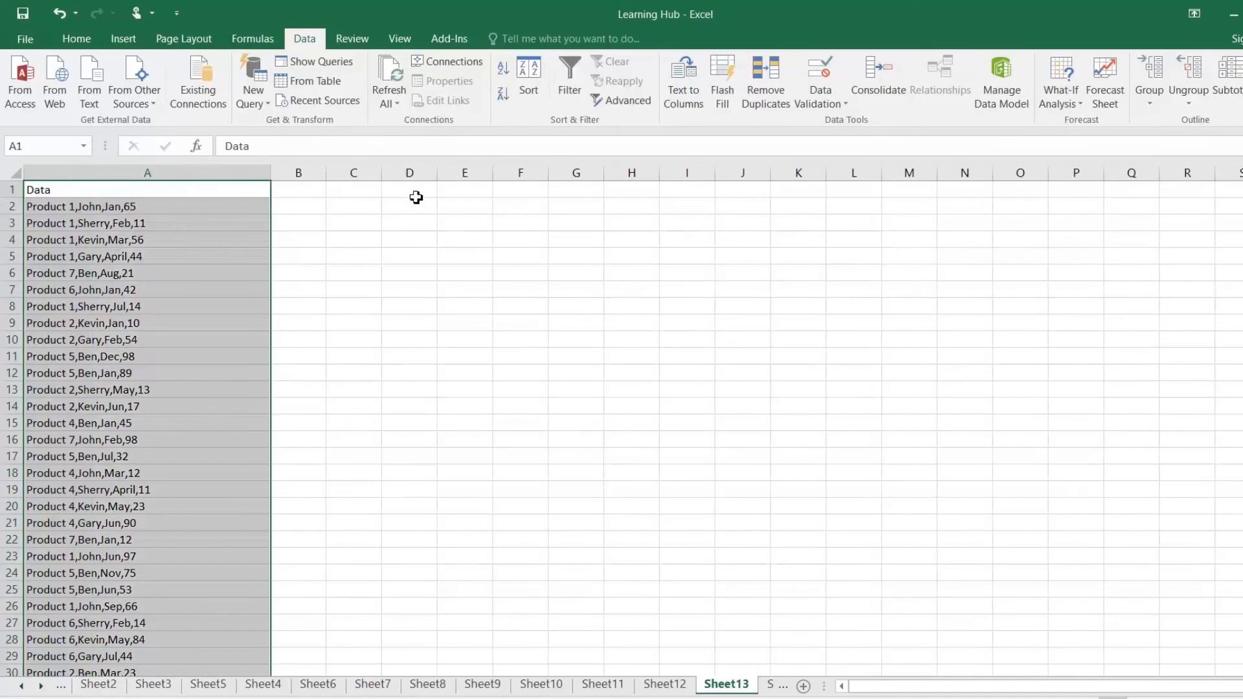
Start Text to Columns on column A as Delimited data and set Comma as the delimiter.
click(144, 206)
click(155, 173)
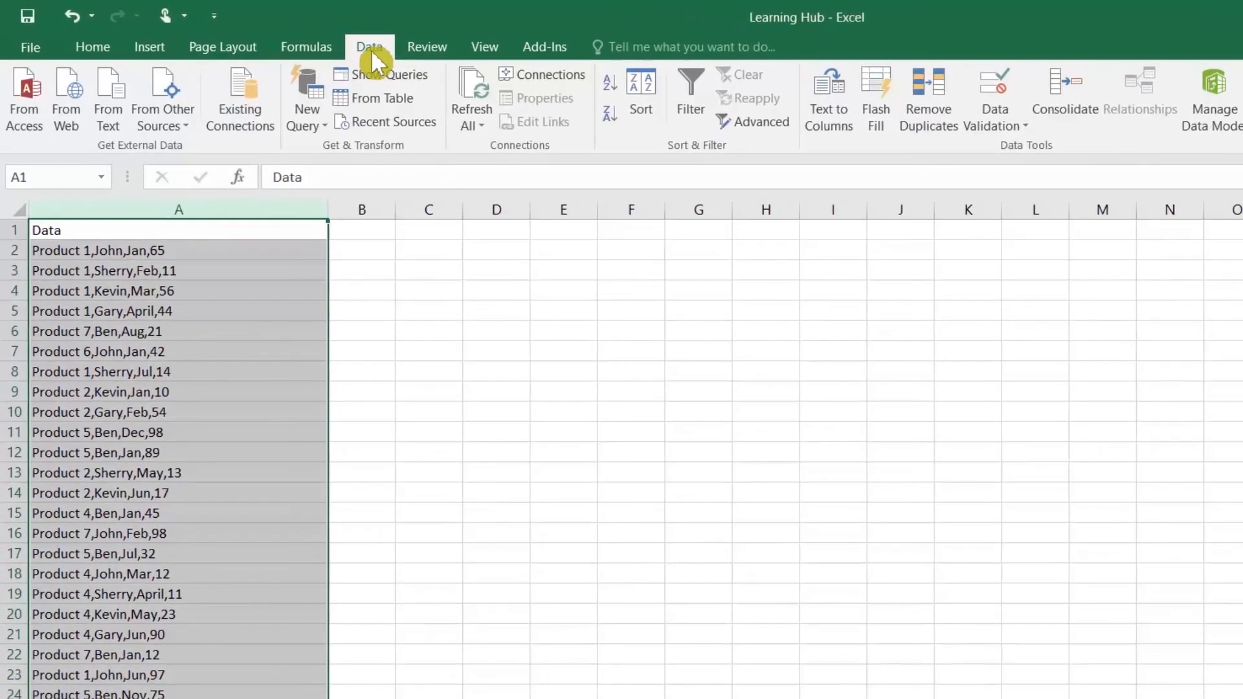
click(832, 124)
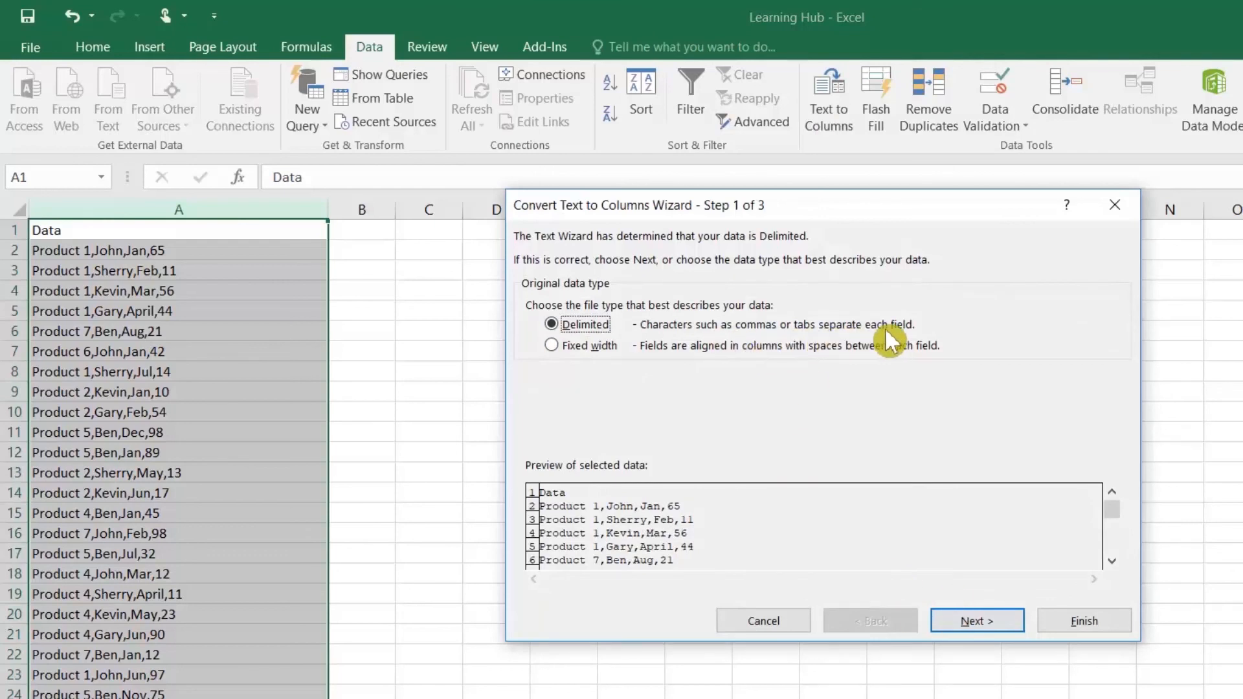
click(953, 618)
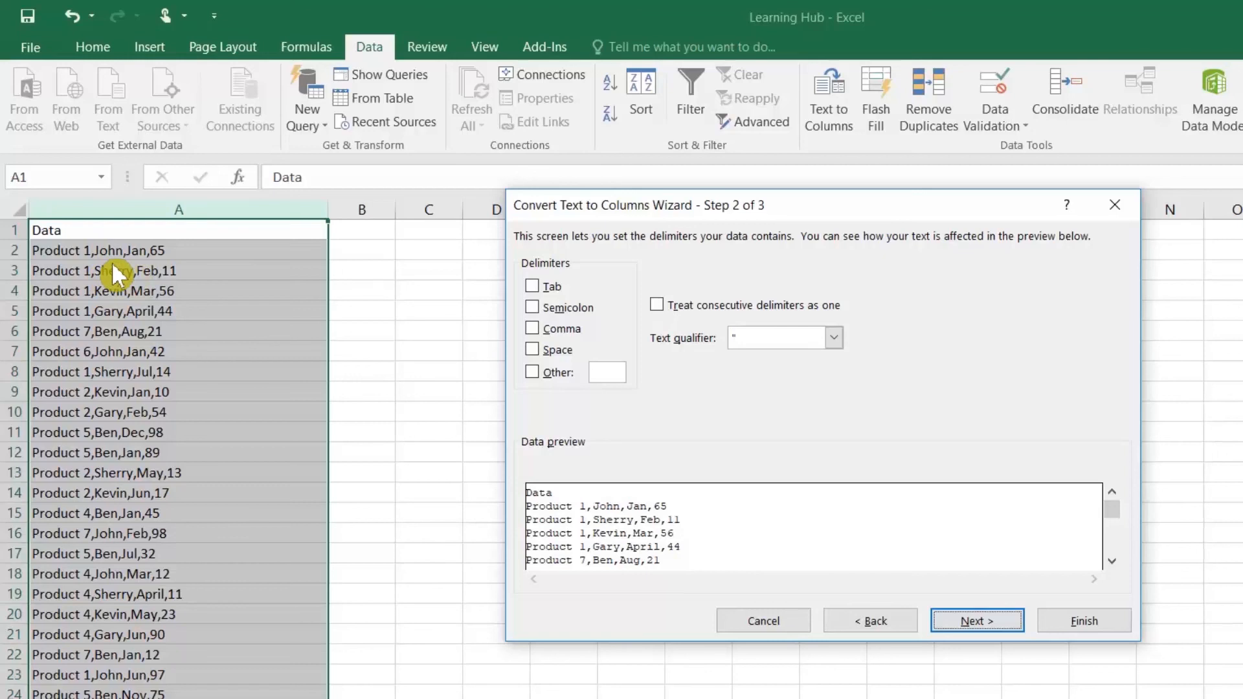
click(543, 328)
click(541, 328)
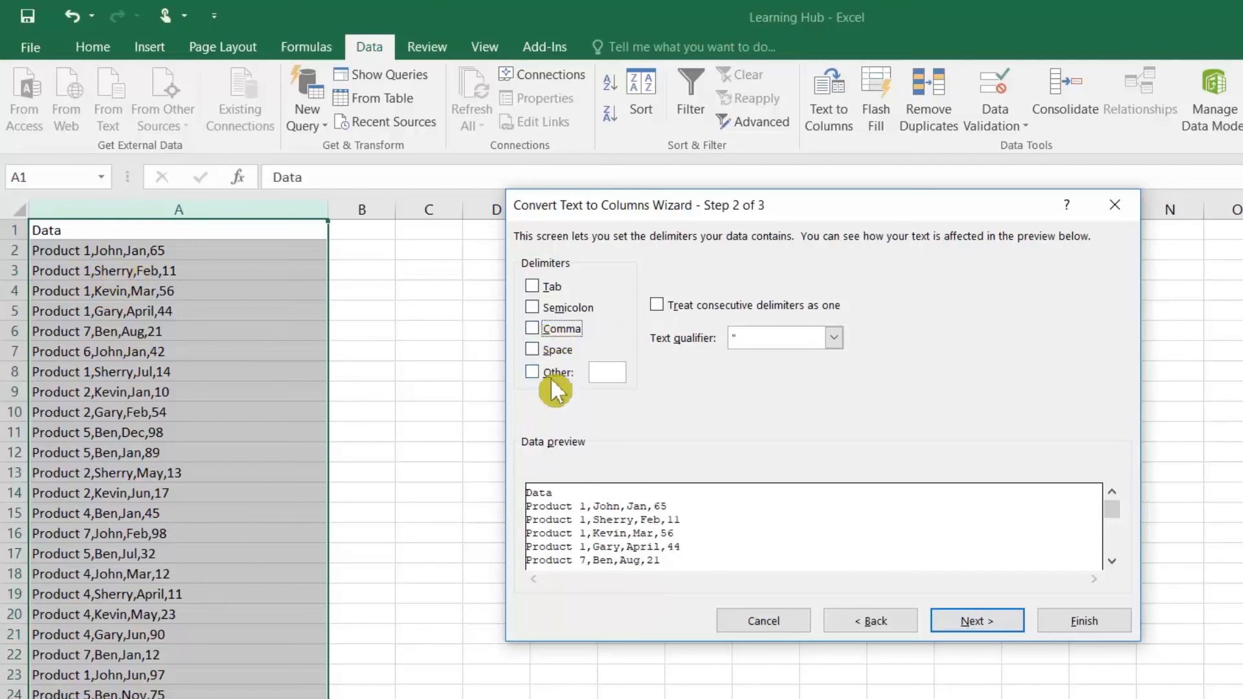
click(533, 372)
click(535, 329)
click(984, 620)
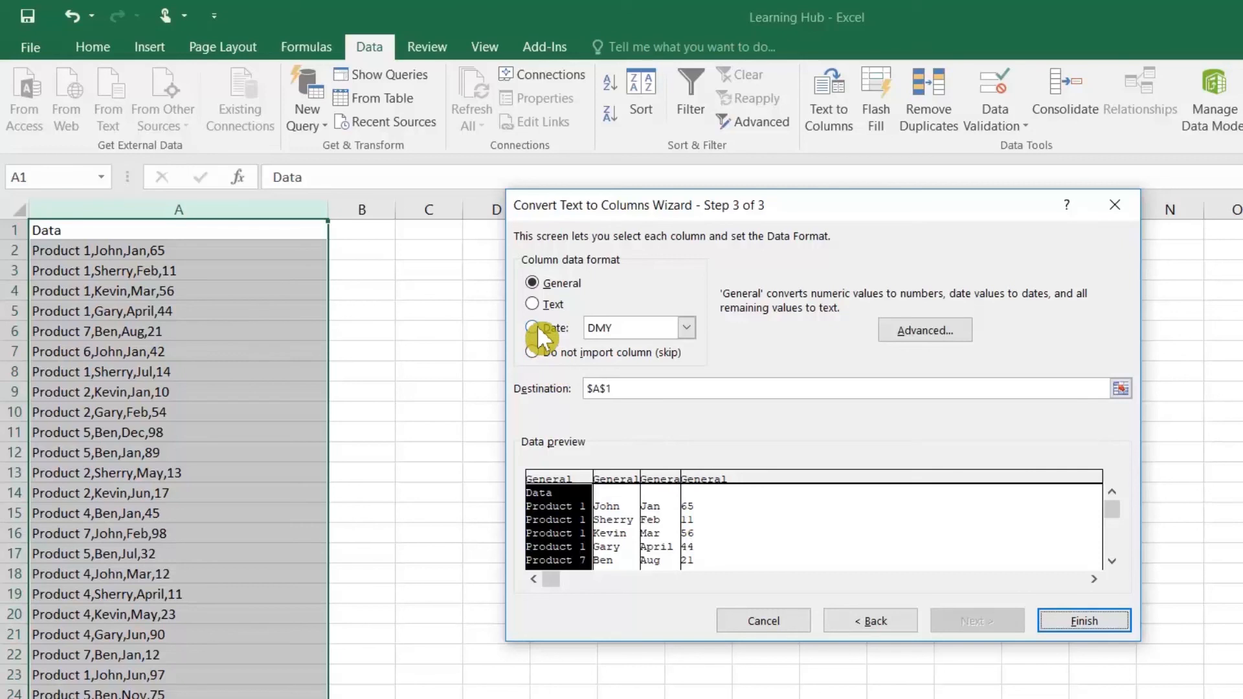
Try the DMY date format on the month column in the conversion preview and return it to General.
click(624, 482)
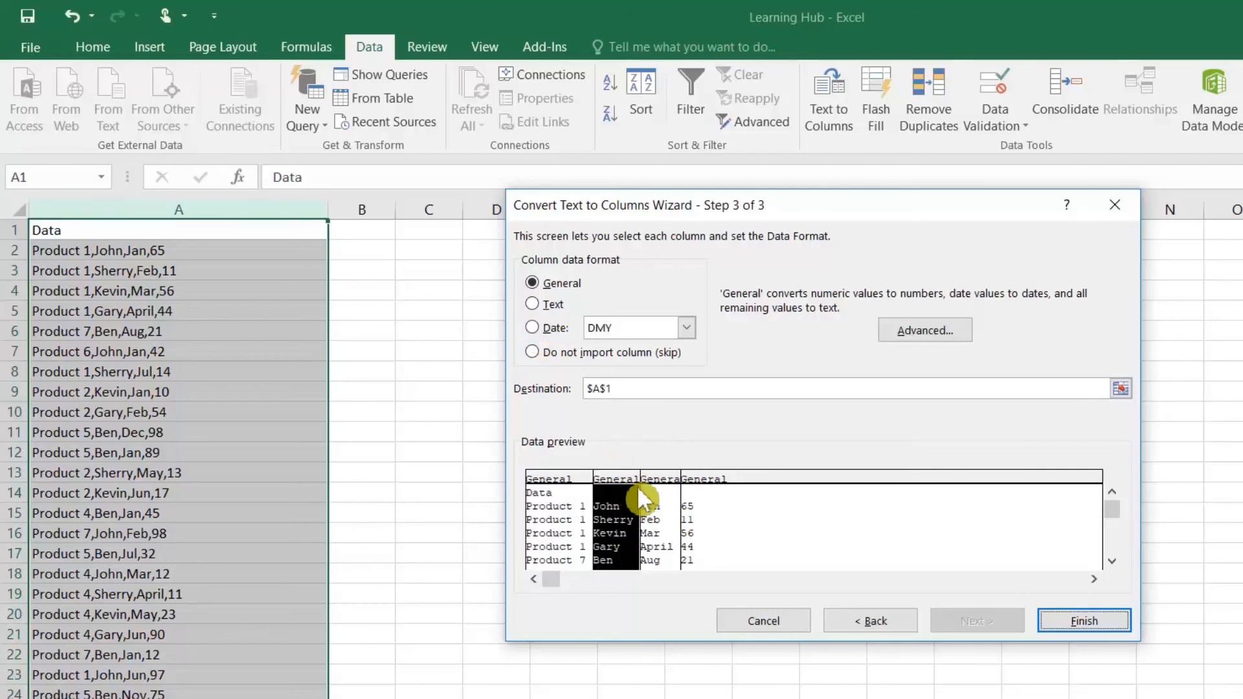
click(668, 479)
click(531, 328)
click(685, 327)
click(686, 327)
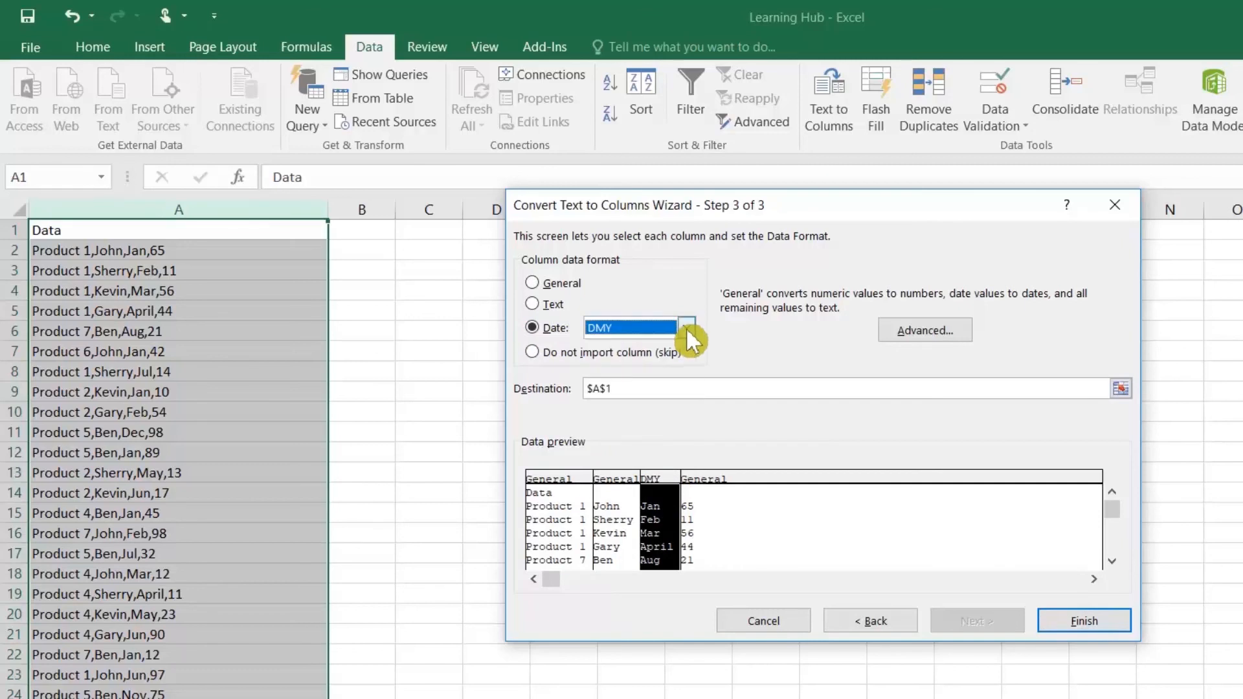
click(532, 283)
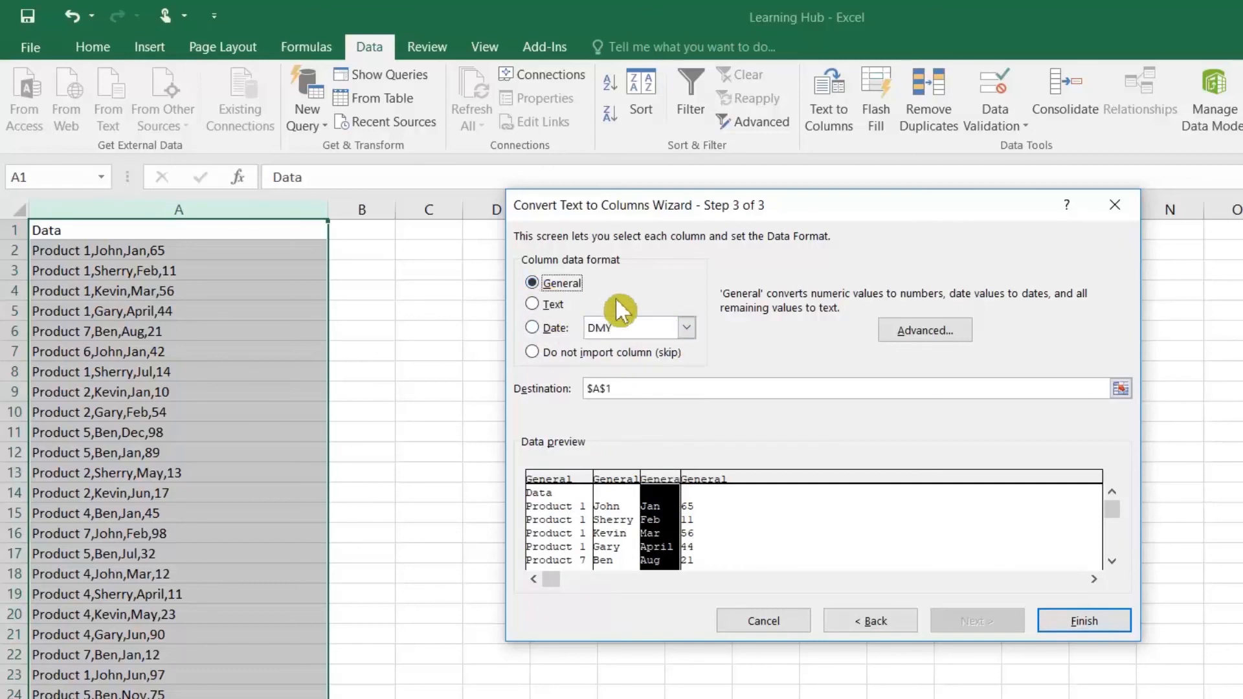
Finish the Text to Columns conversion with $A$1 as the destination.
click(1081, 632)
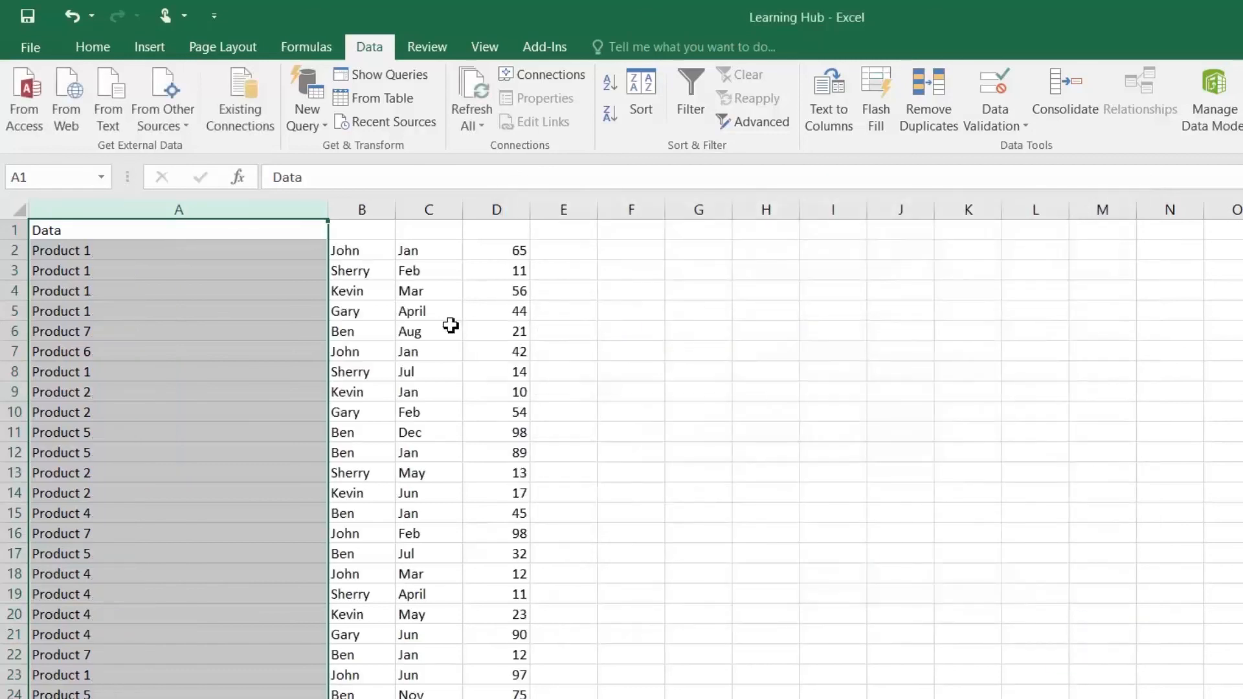
click(385, 296)
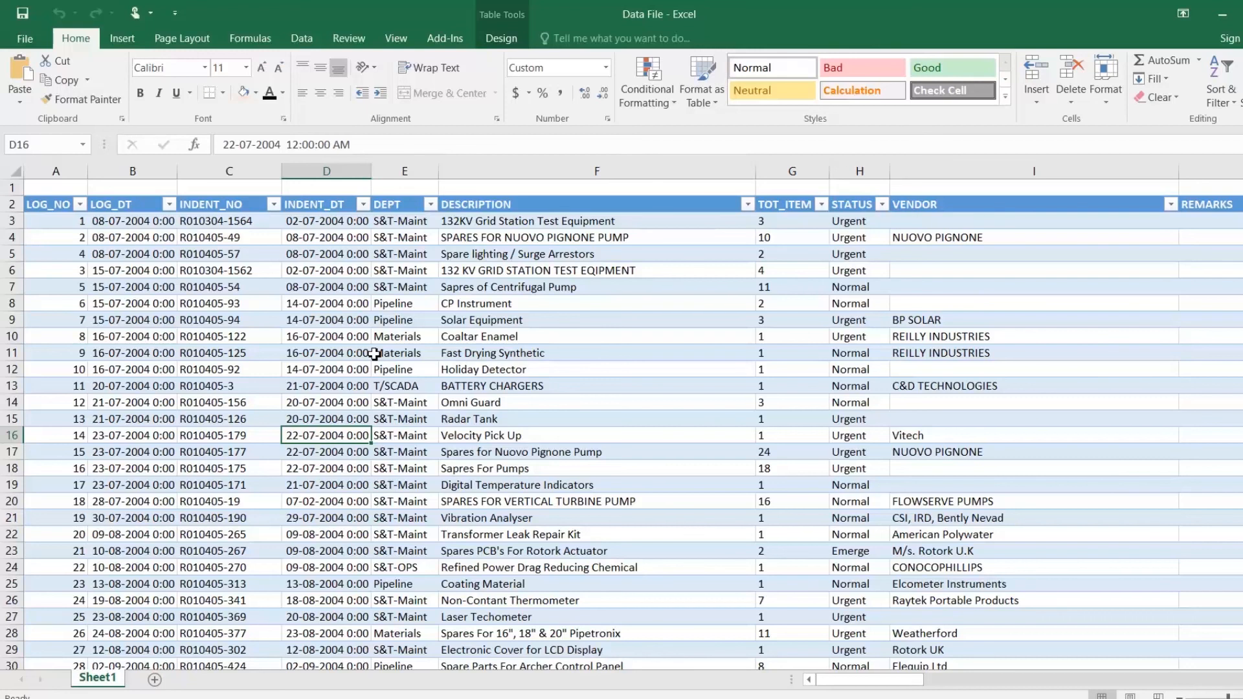
Jump to the last record in the LOG_NO column of the Data File workbook and back to its header.
click(294, 253)
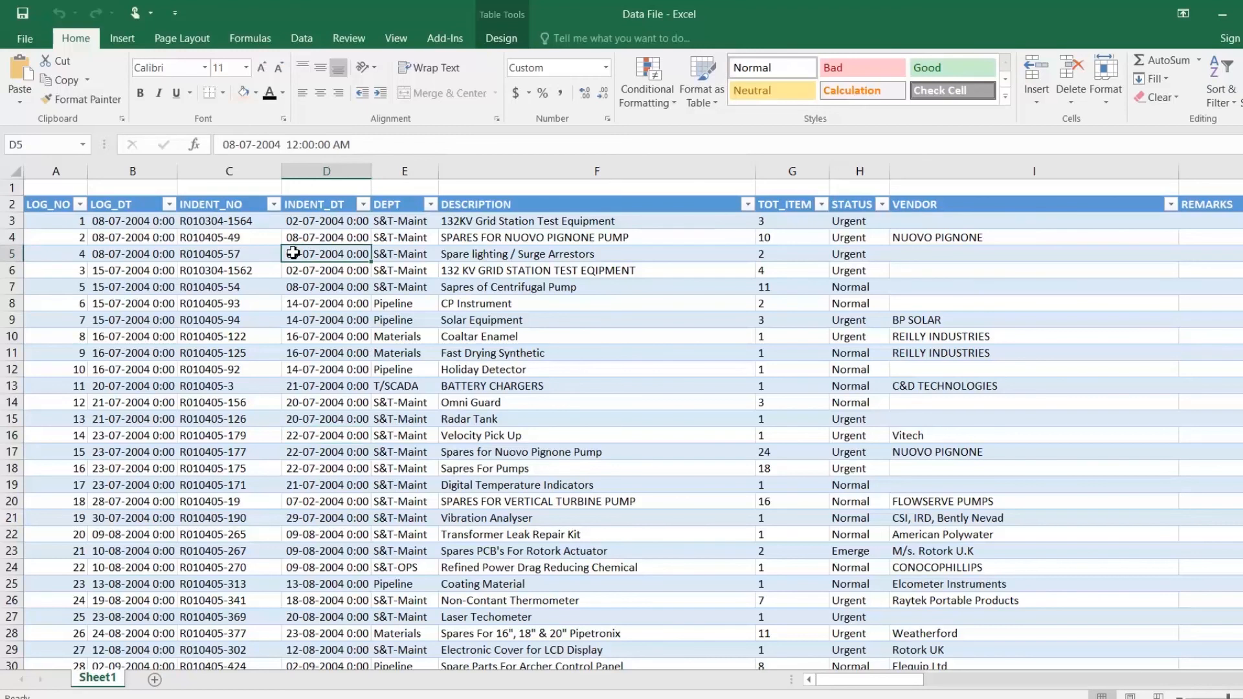
key(Left)
key(Left)
key(Left)
key(ctrl+Down)
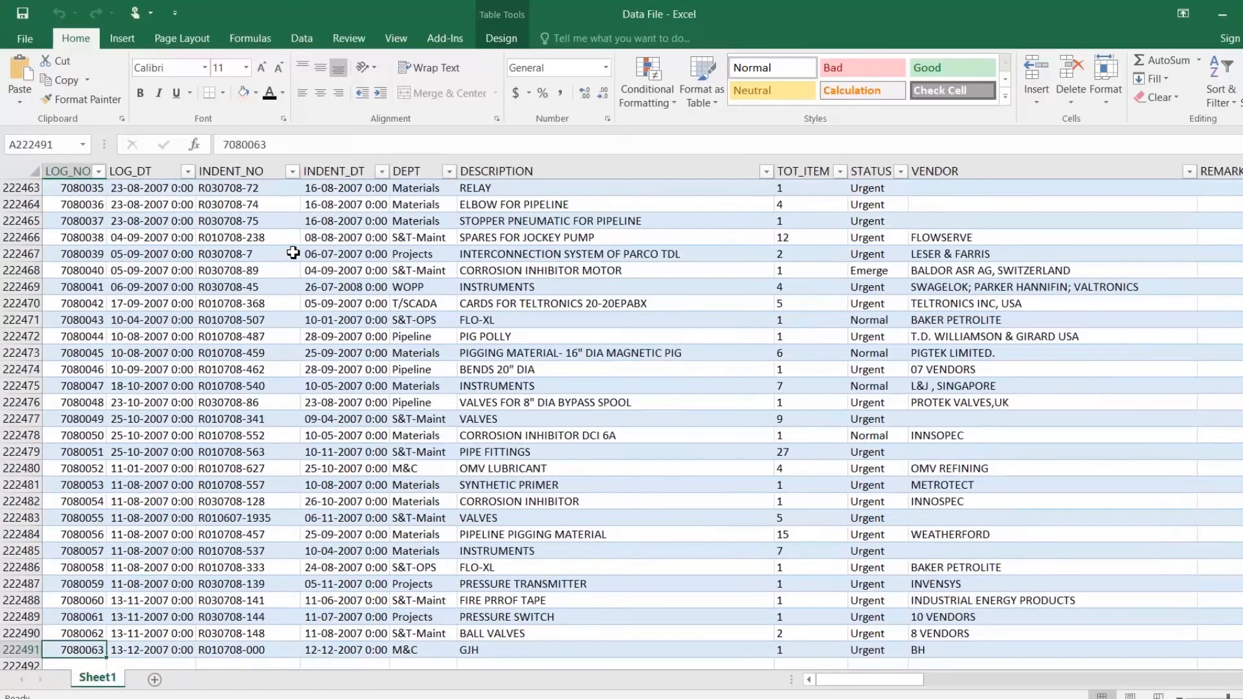
key(ctrl+Up)
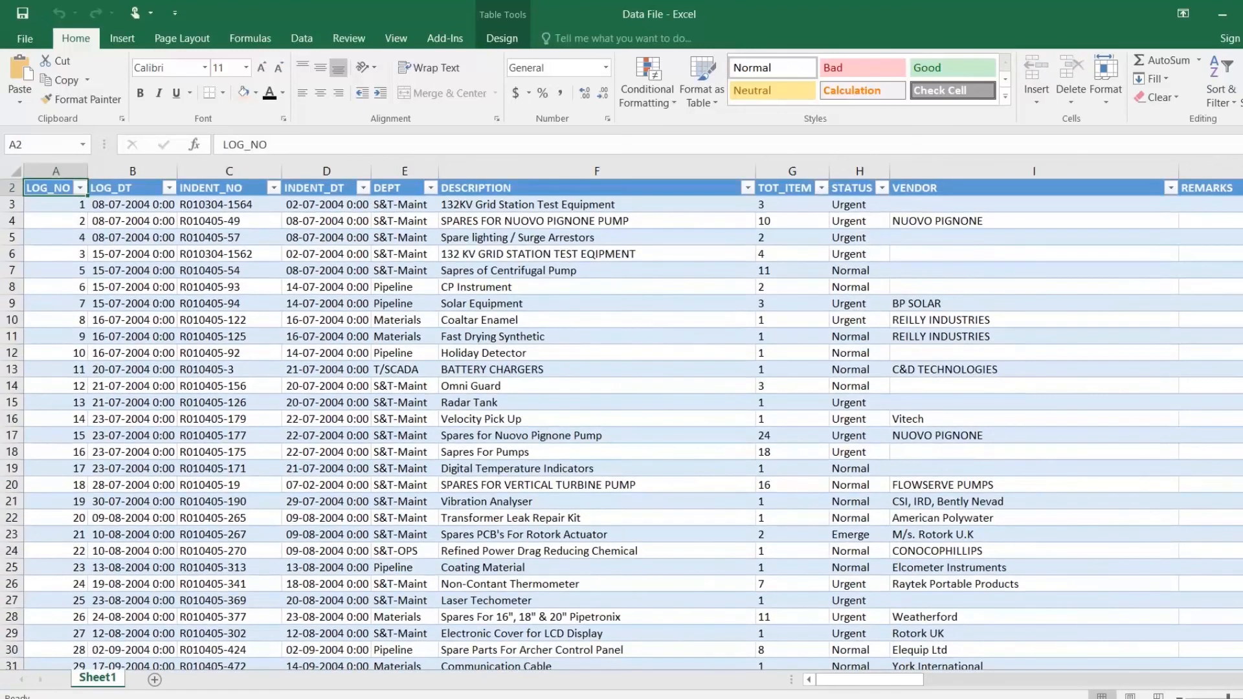
Minimize the workbook and check the size of Data File in its file properties in File Explorer.
click(1222, 14)
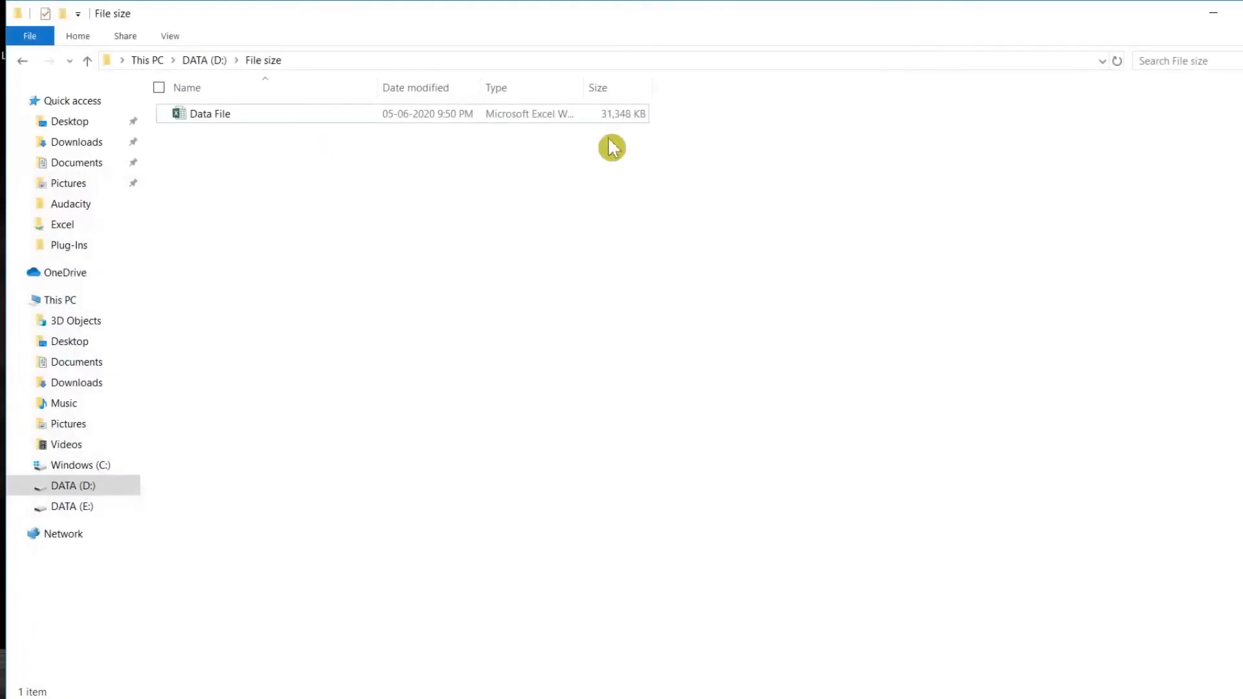
right_click(252, 119)
click(277, 124)
right_click(269, 125)
click(184, 464)
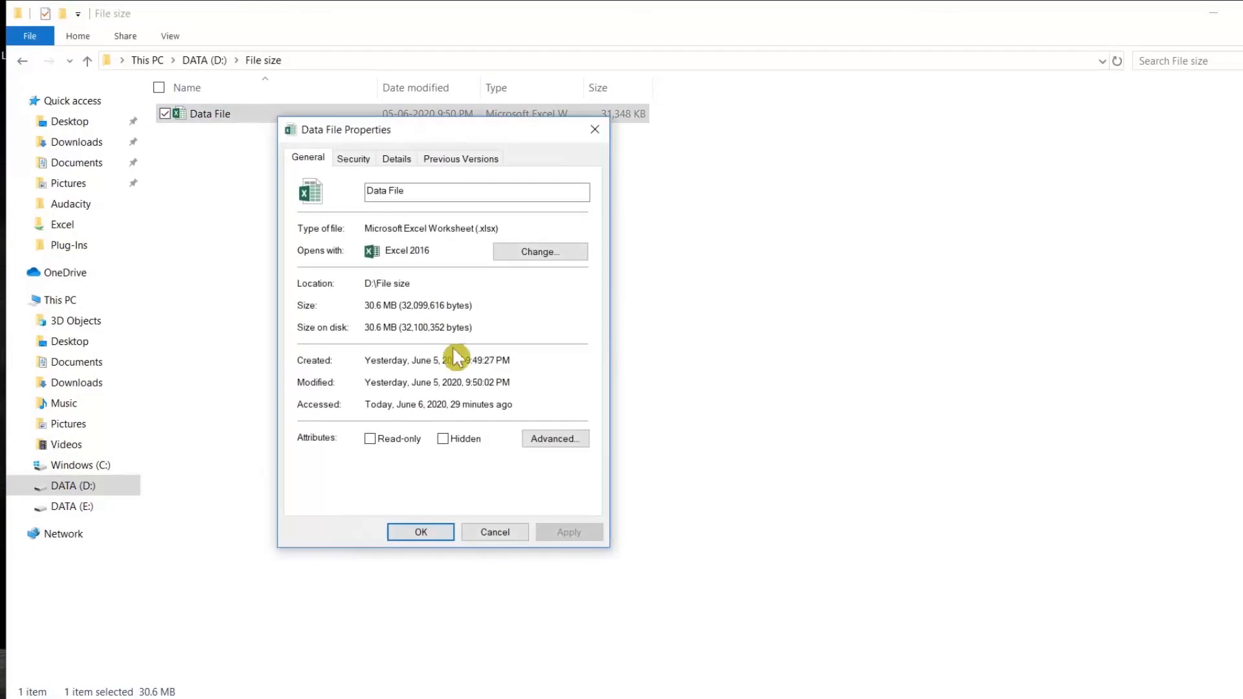
click(509, 532)
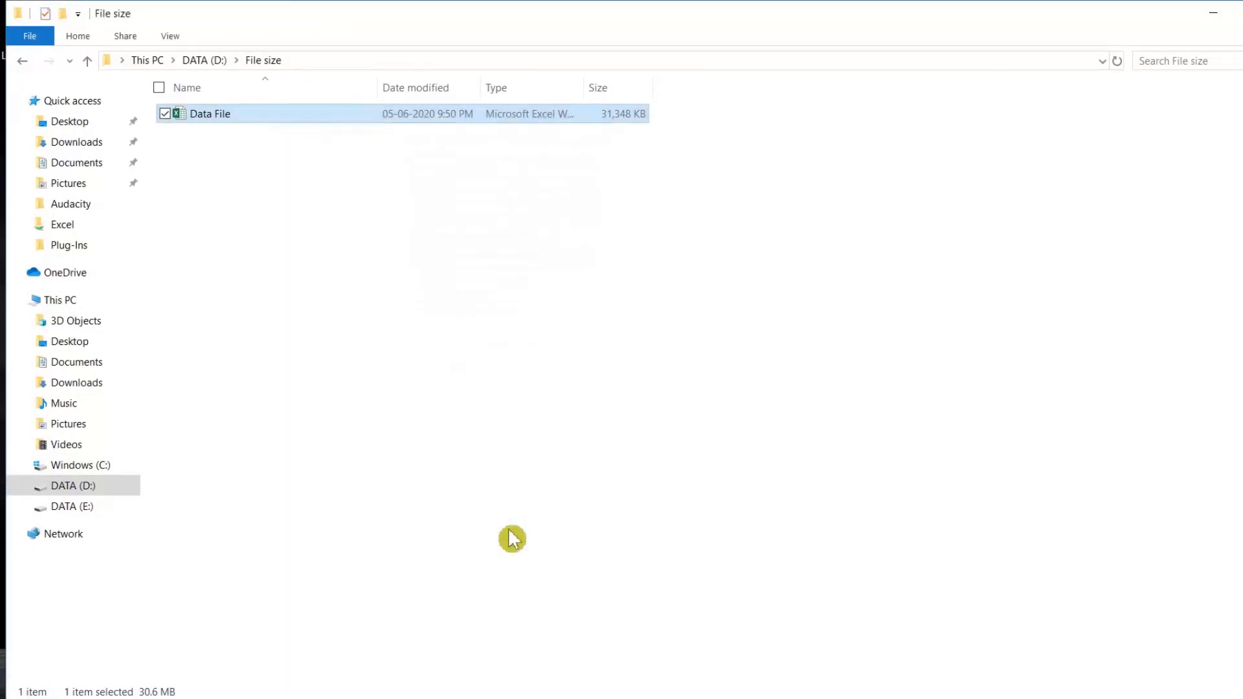
Open the Data File workbook from the File size folder on drive D.
double_click(244, 119)
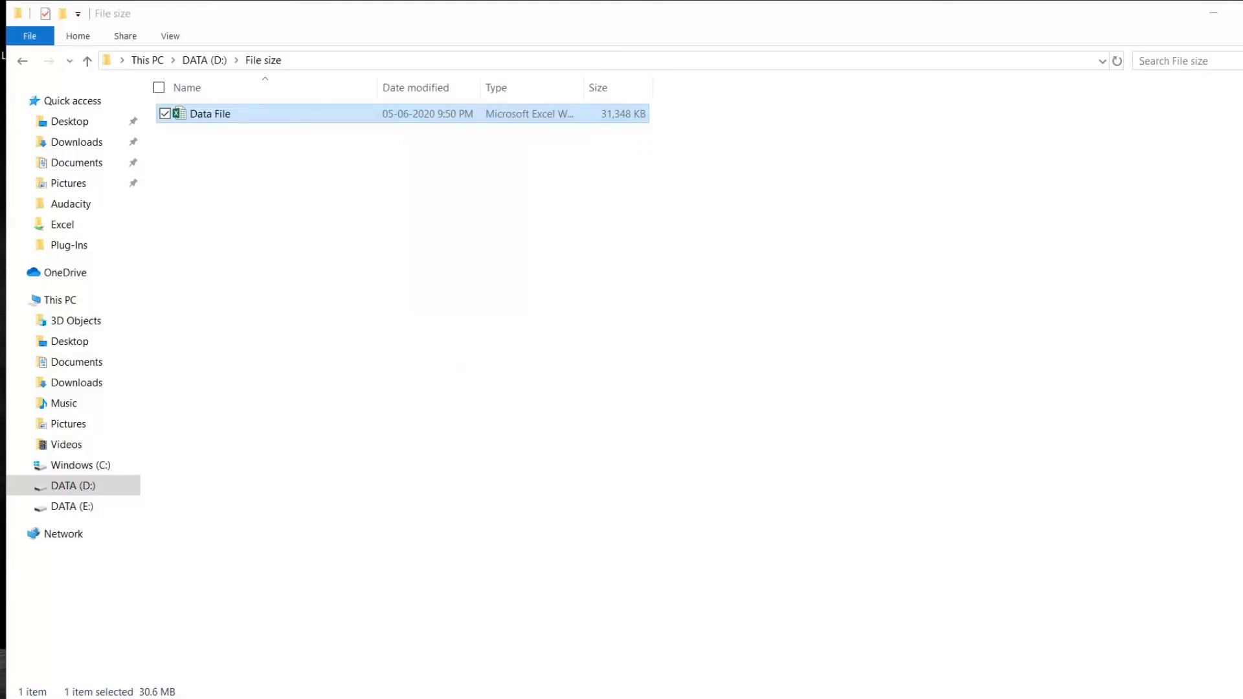
click(414, 246)
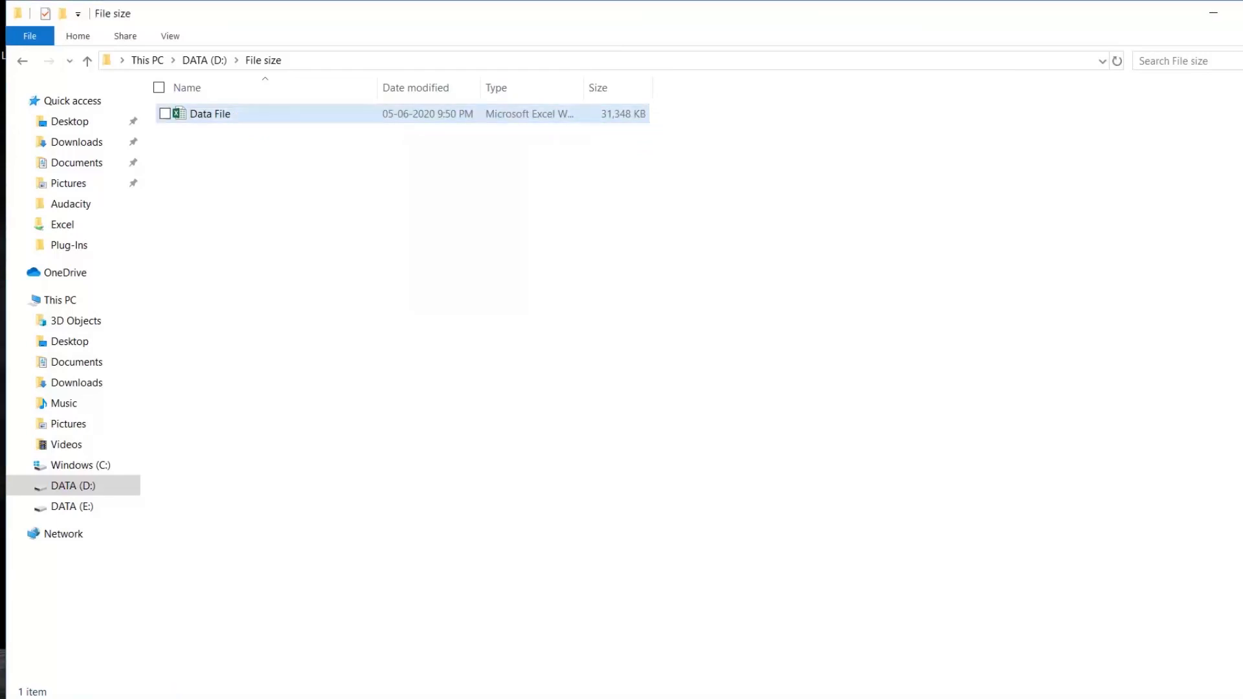
double_click(269, 122)
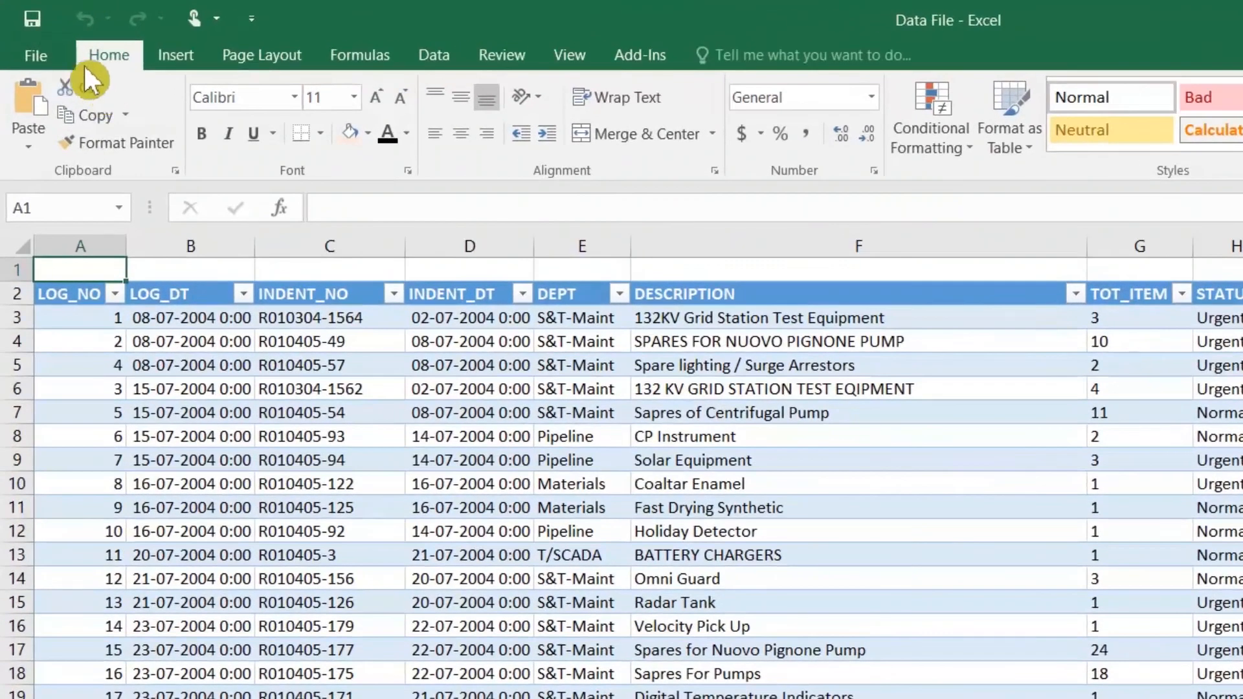
Save a copy of Data File as an Excel Binary Workbook in the File size folder and close the workbook.
click(40, 49)
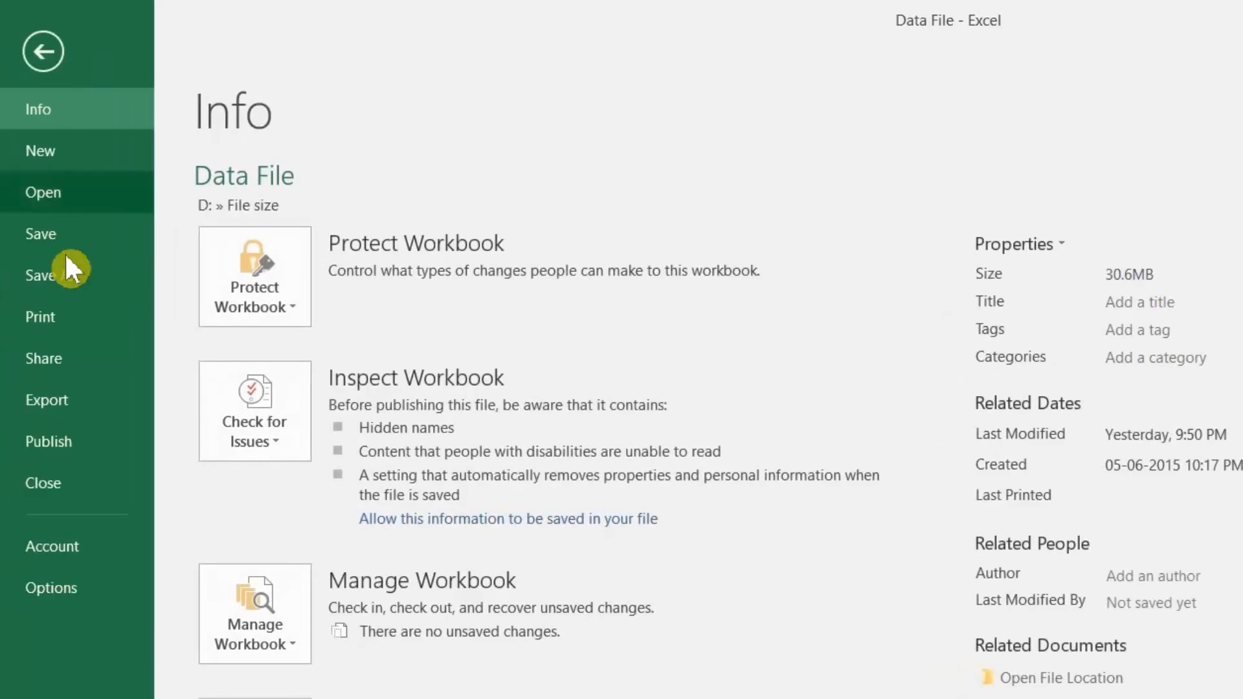
click(70, 277)
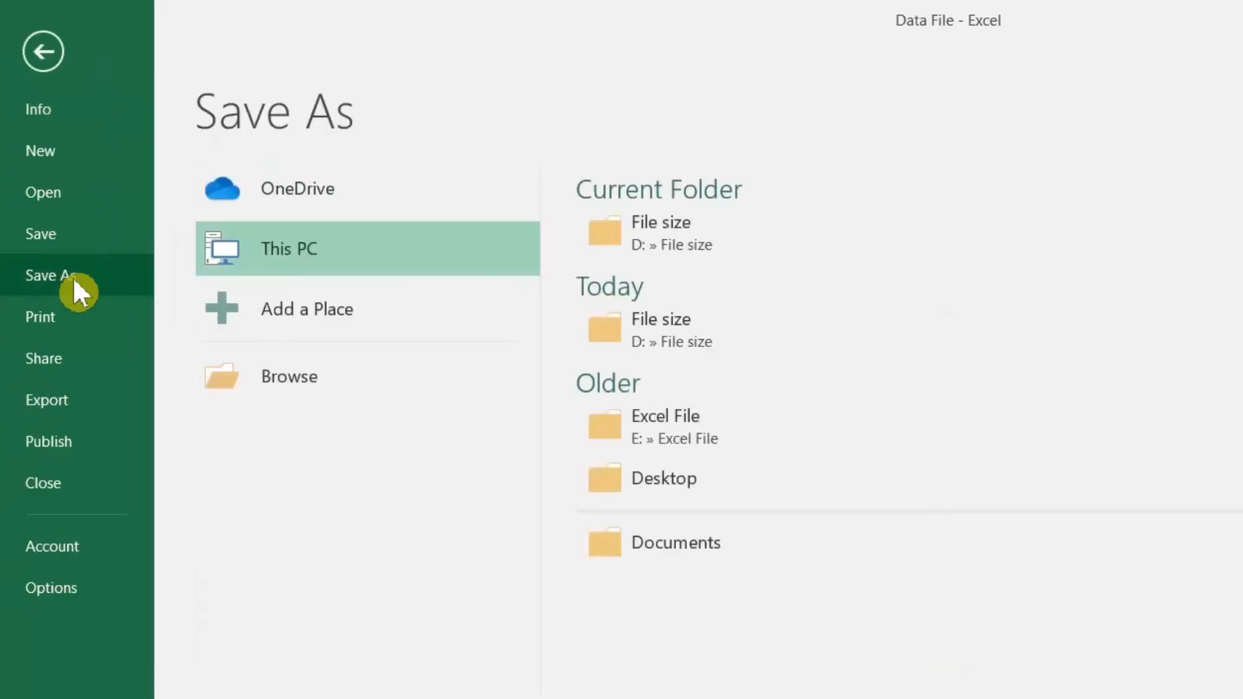
click(720, 252)
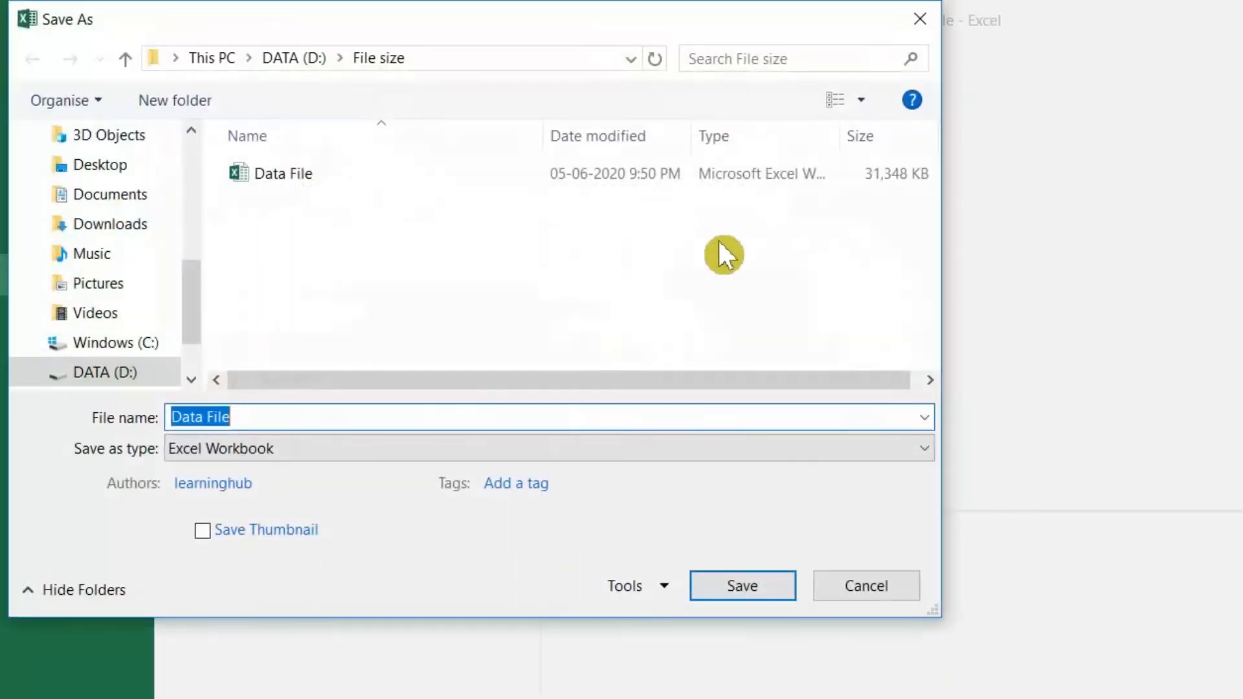
click(363, 447)
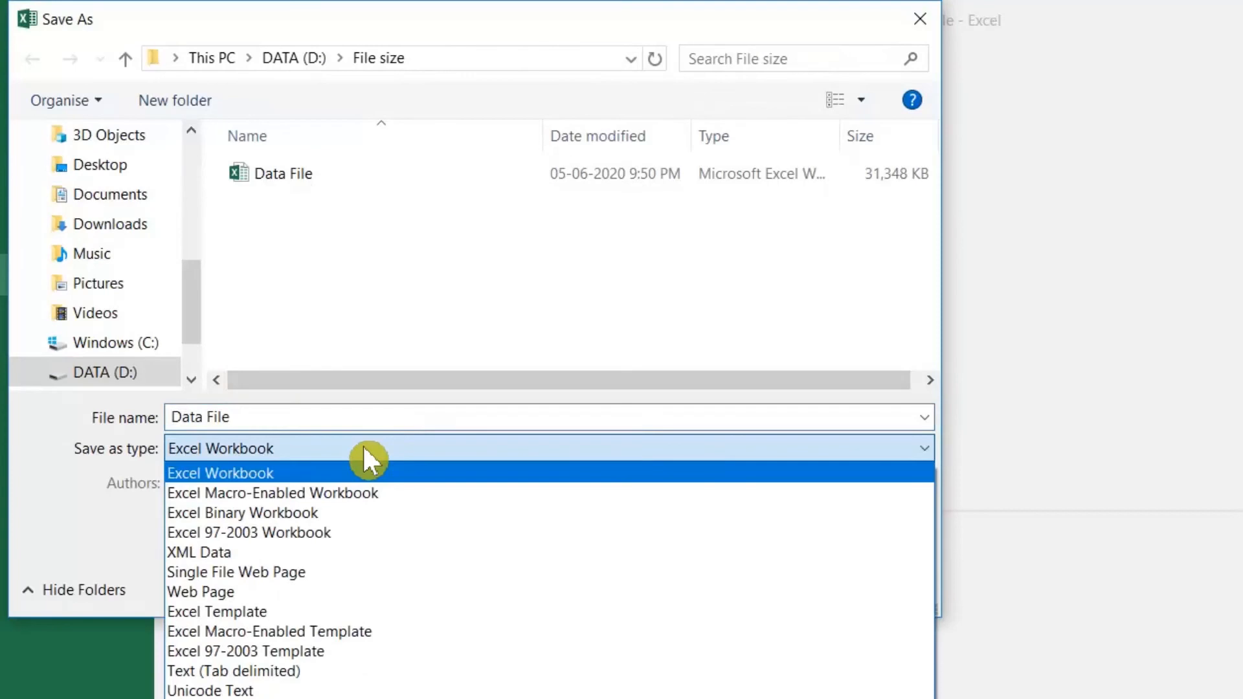
click(345, 517)
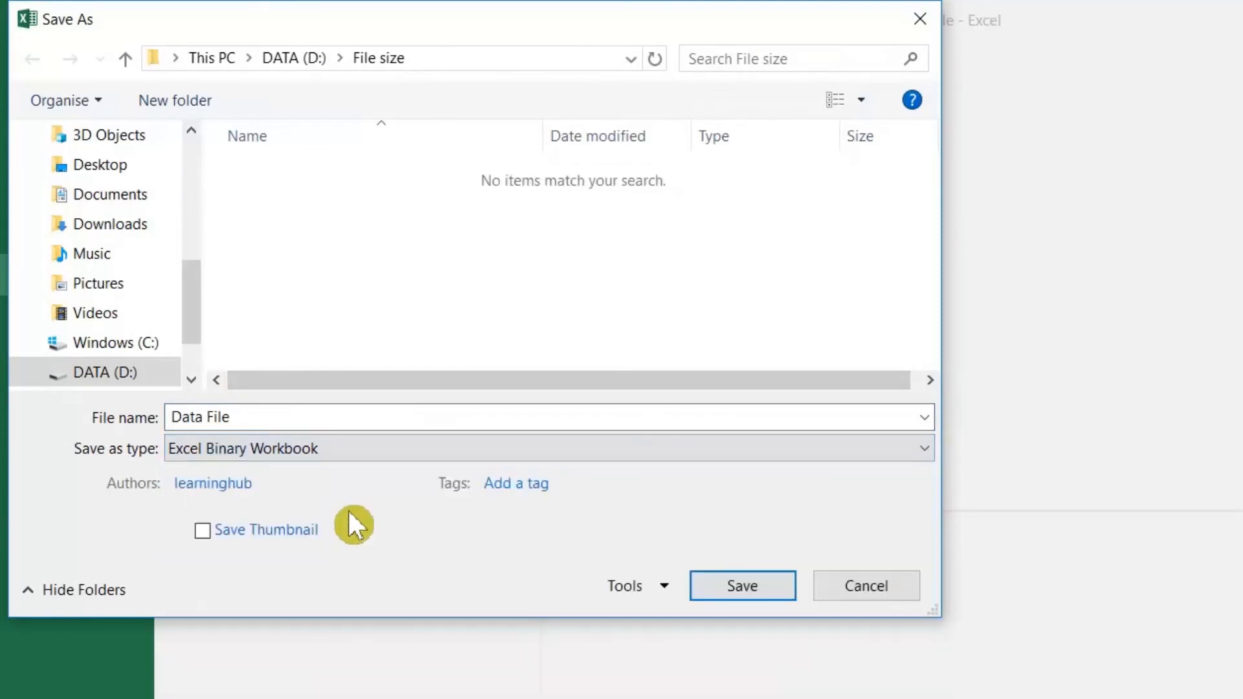
click(734, 595)
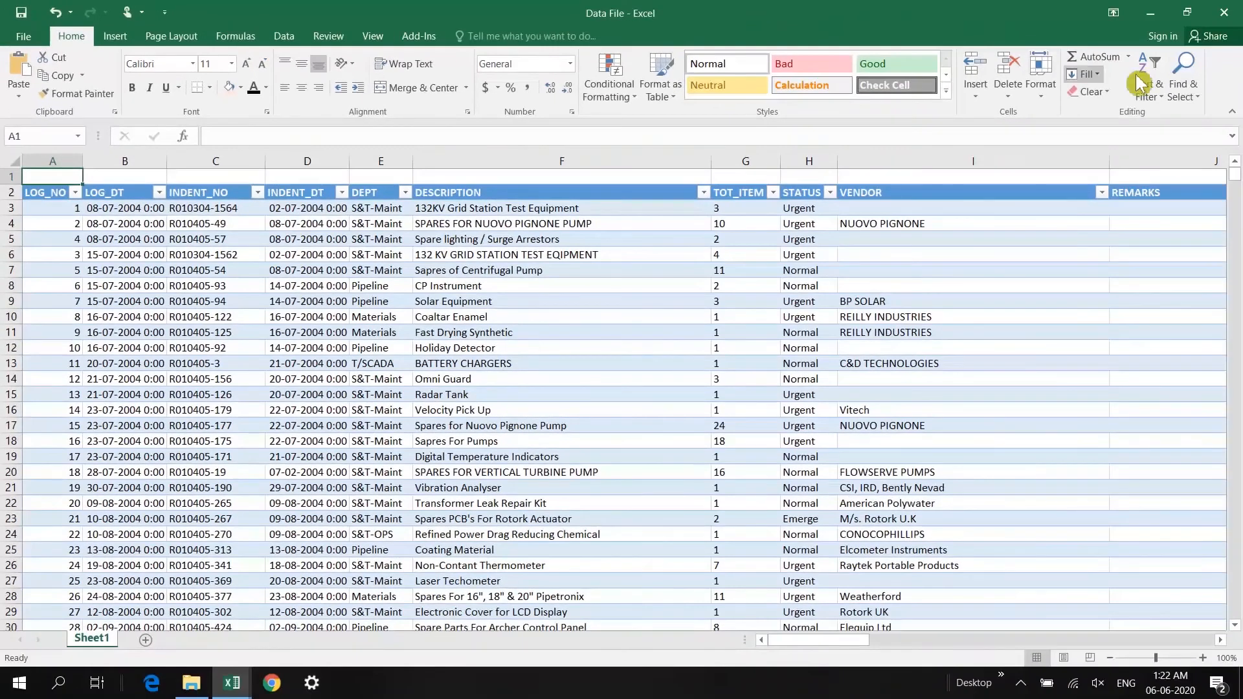
click(1225, 13)
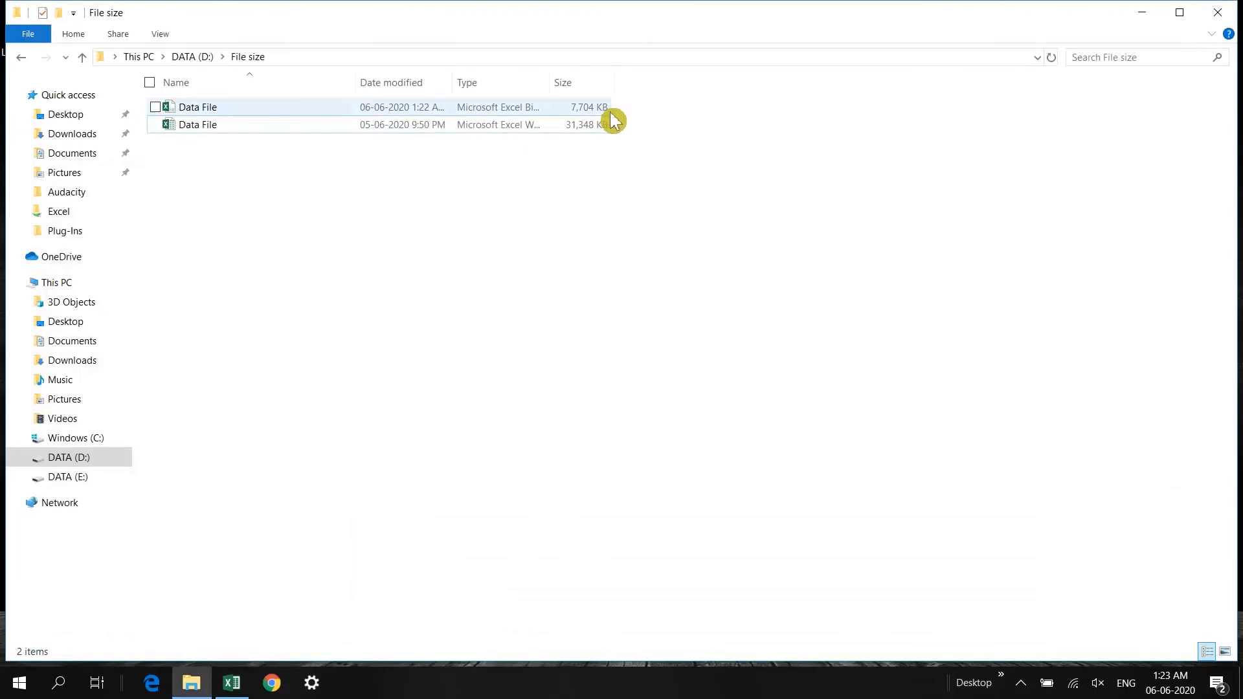
Check the size of the binary version of Data File in its file properties.
right_click(206, 117)
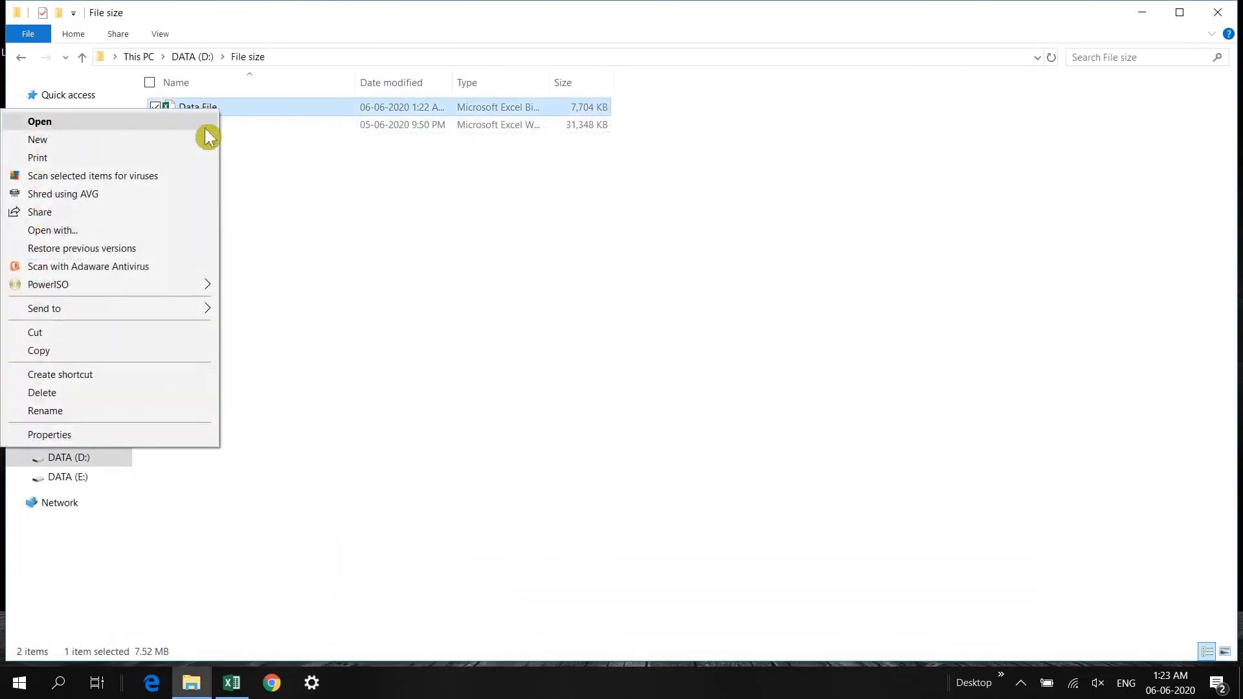
click(178, 433)
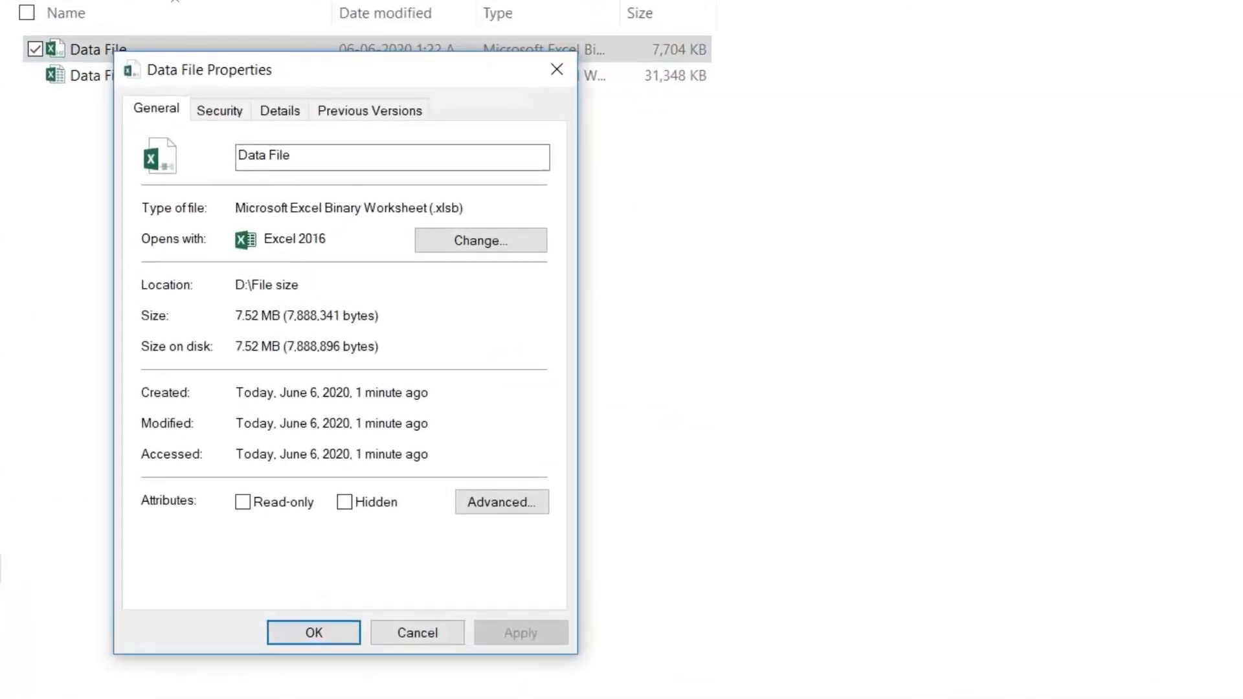
click(421, 631)
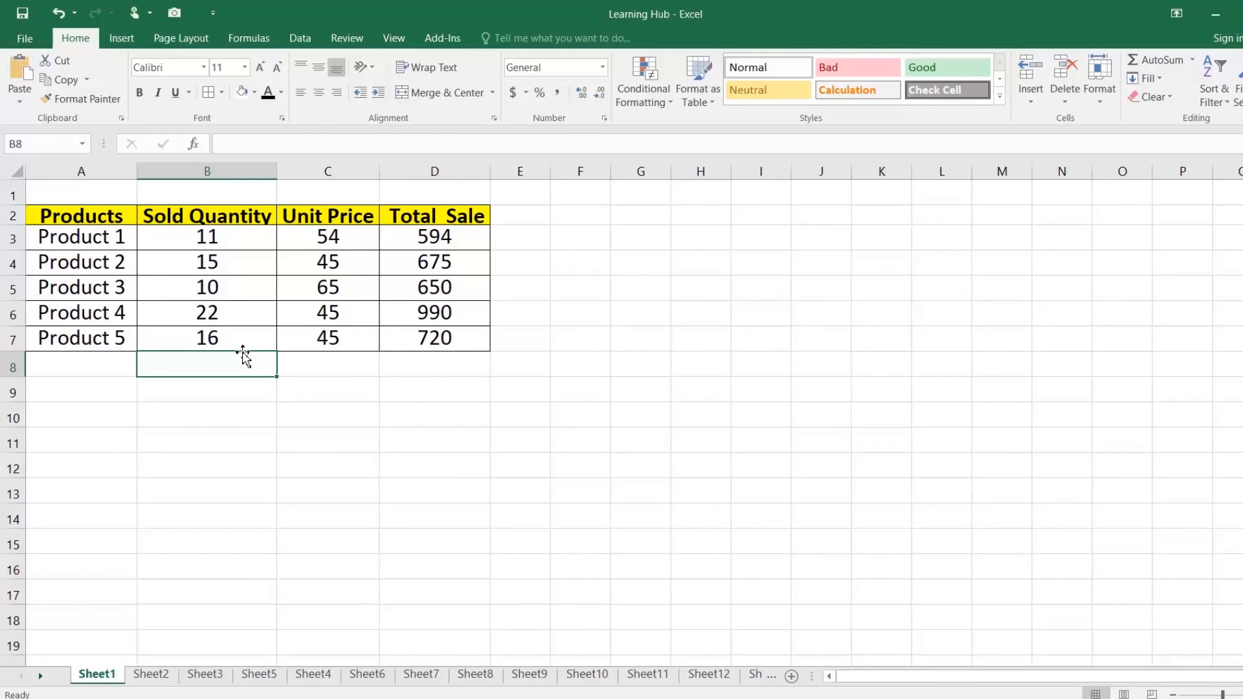
Set the AutoRecover save interval to 3 minutes in the Excel options for the Learning Hub workbook and select cell D8.
click(29, 50)
click(42, 411)
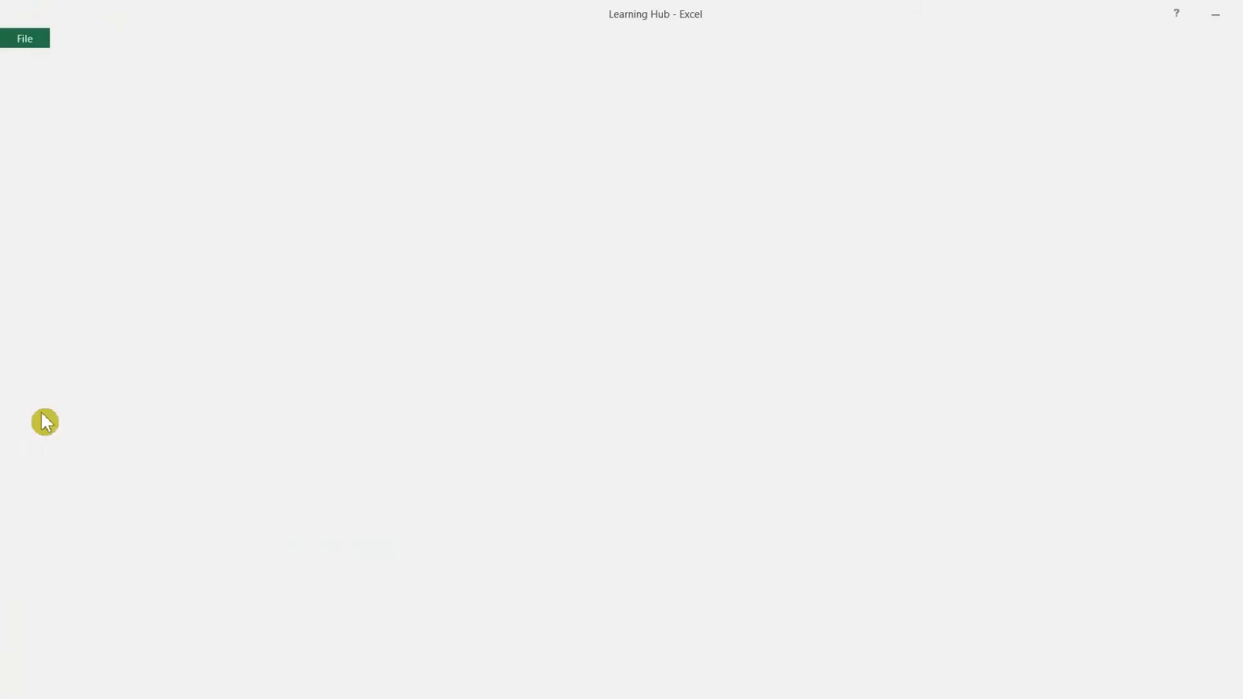
click(194, 112)
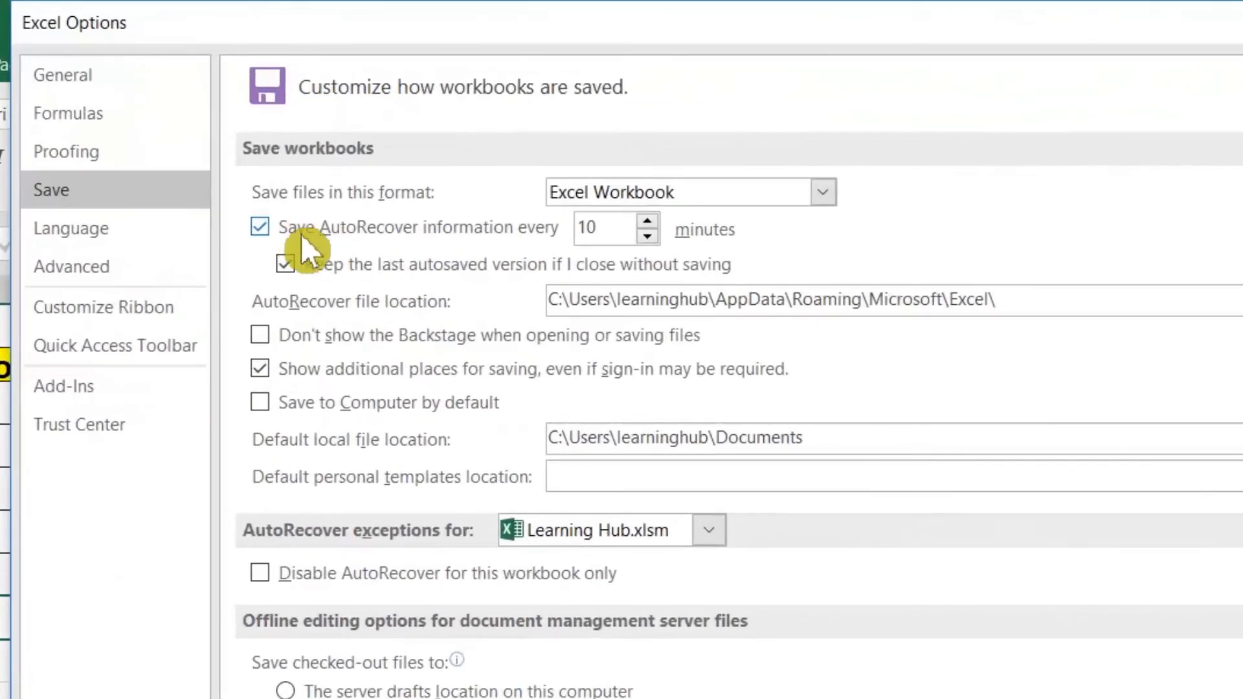
click(596, 227)
drag(596, 227, 557, 251)
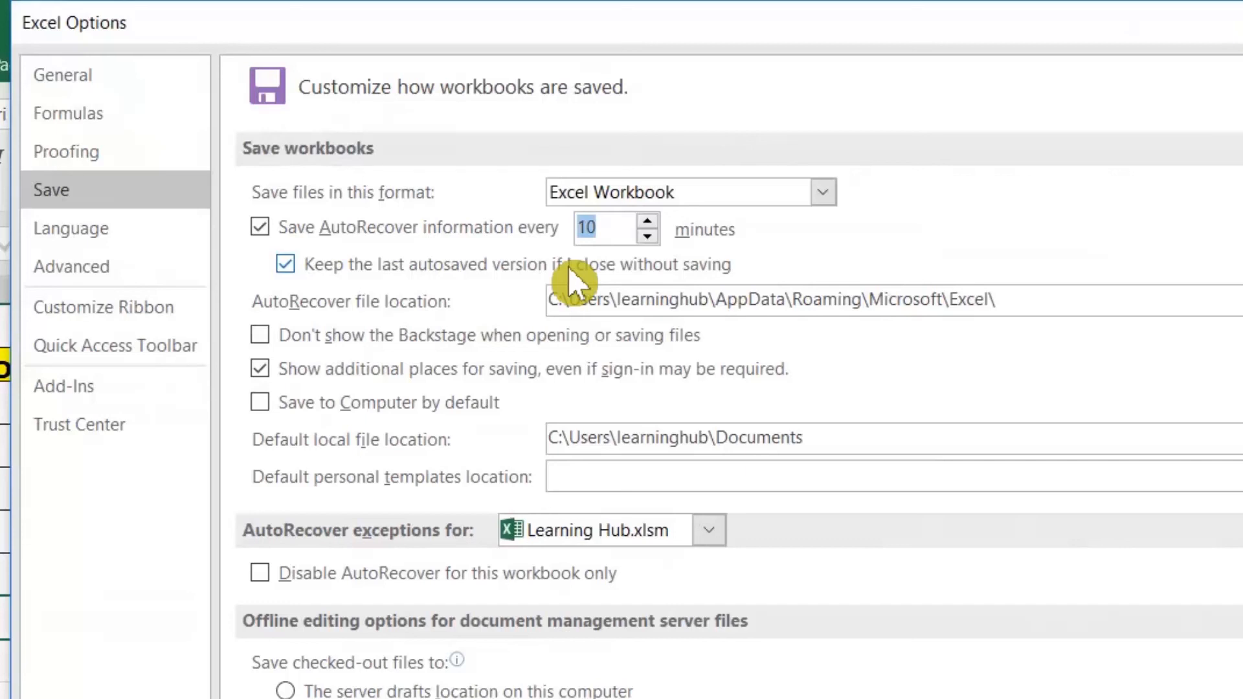
text(3)
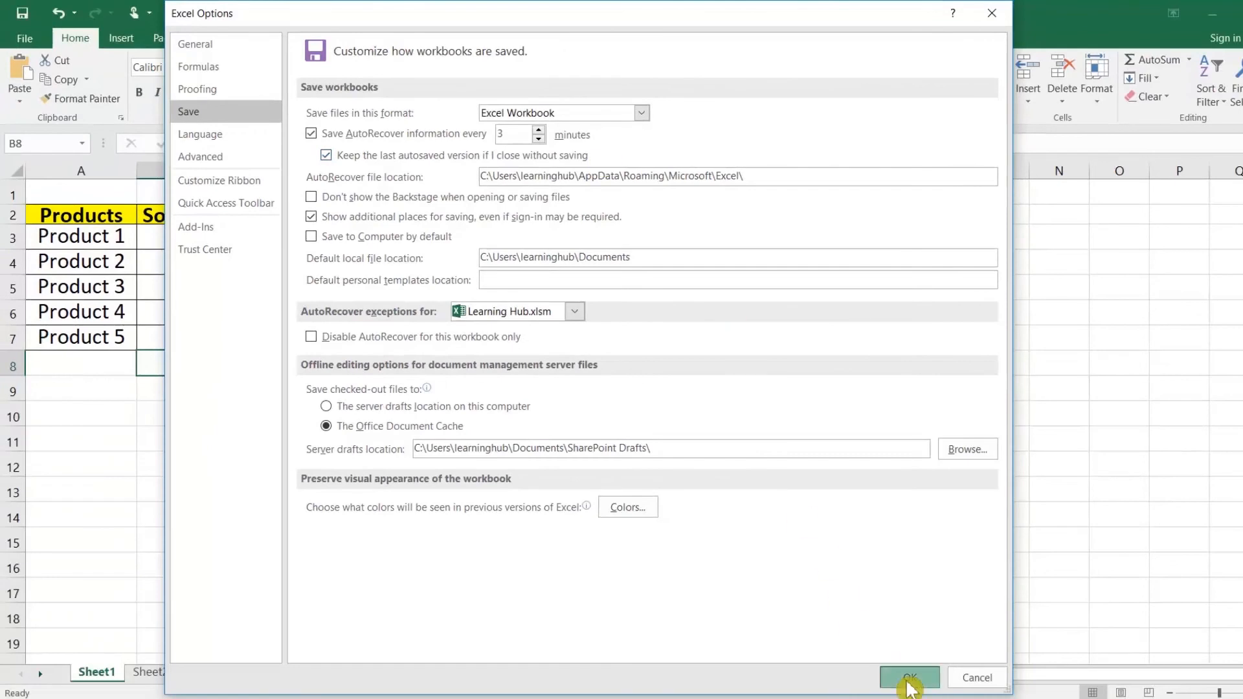
click(909, 677)
click(478, 368)
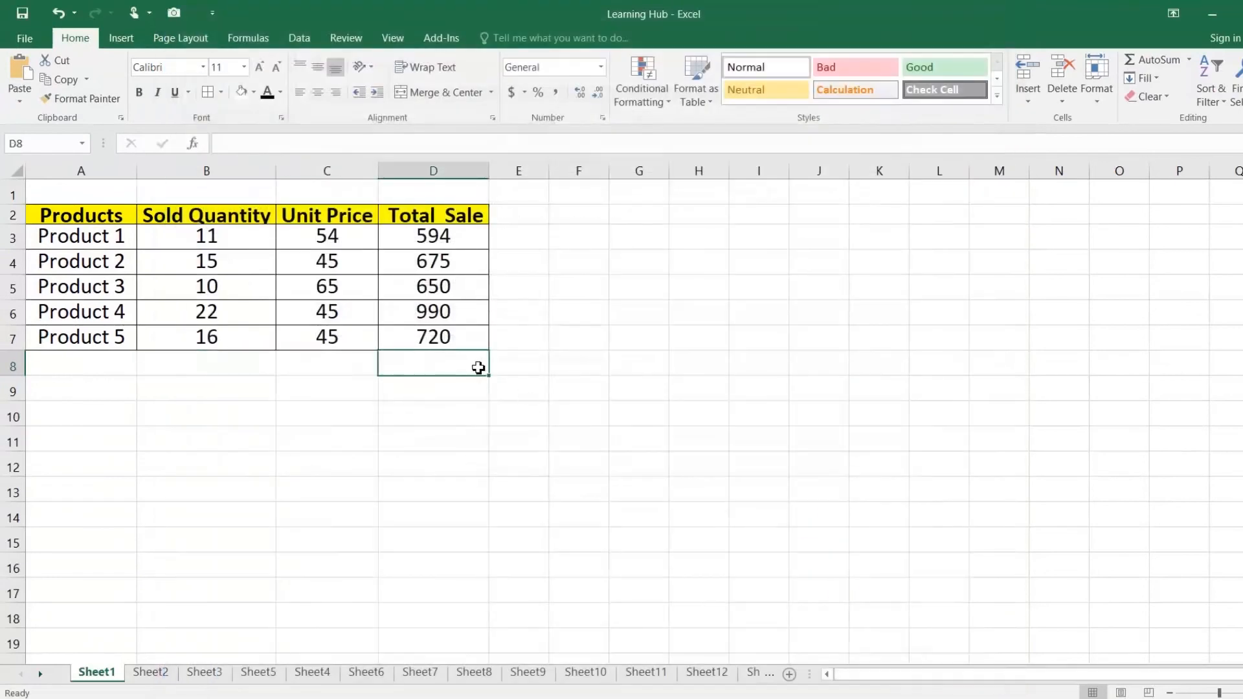